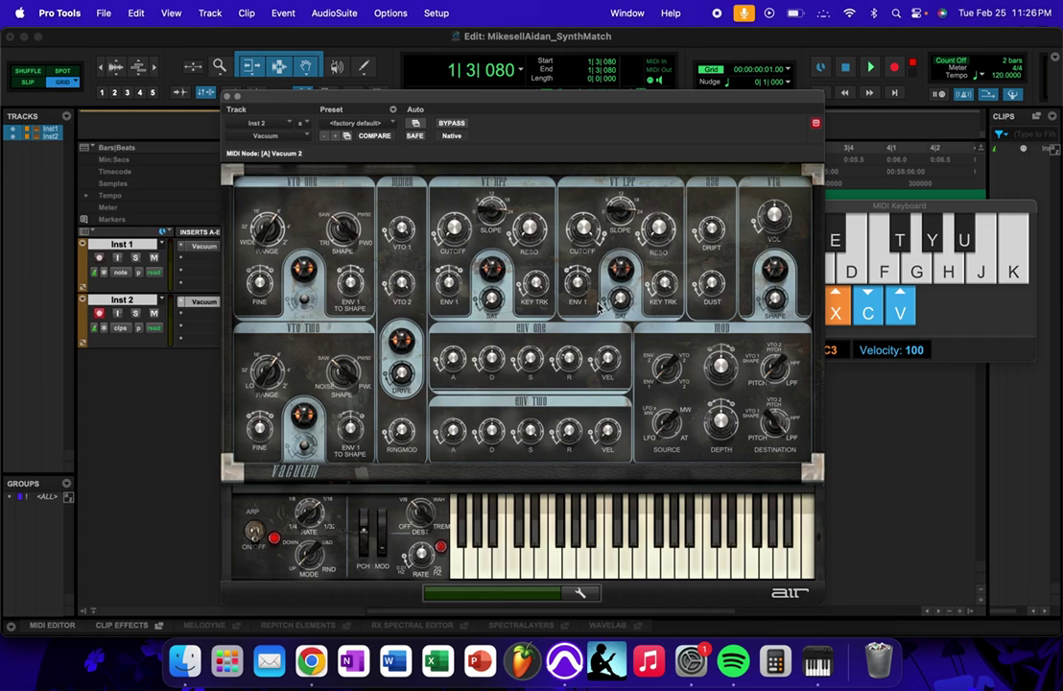
# Step: Look at the Vacuum synths on Inst 1 and Inst 2 in turn, and adjust Inst 2's VTO 1 mixer level
pyautogui.click(203, 249)
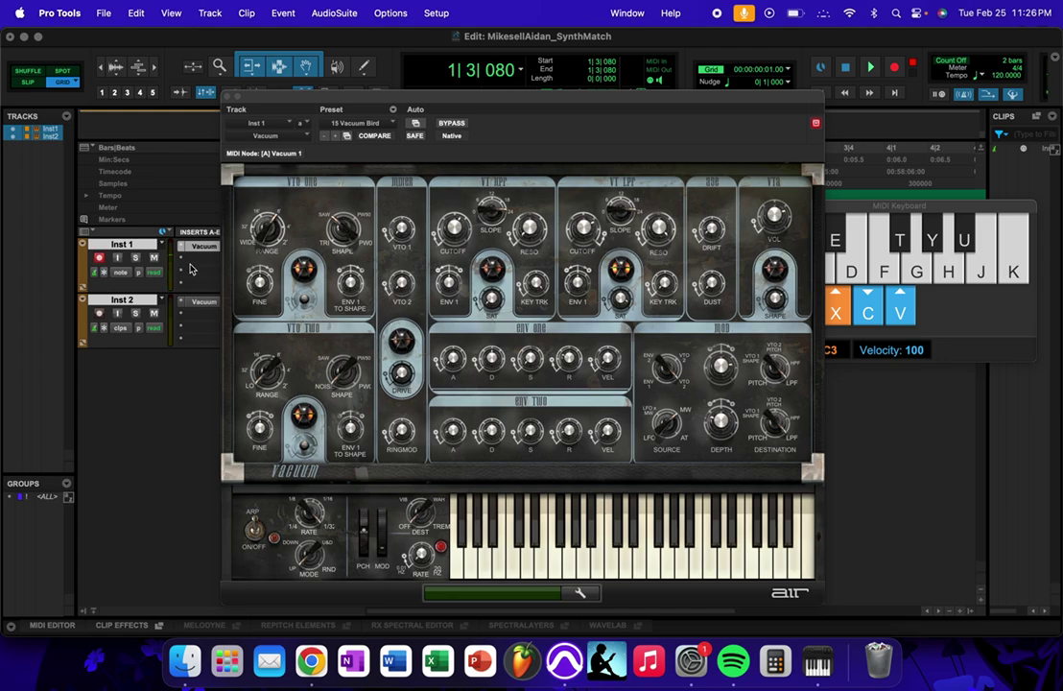
pyautogui.click(203, 302)
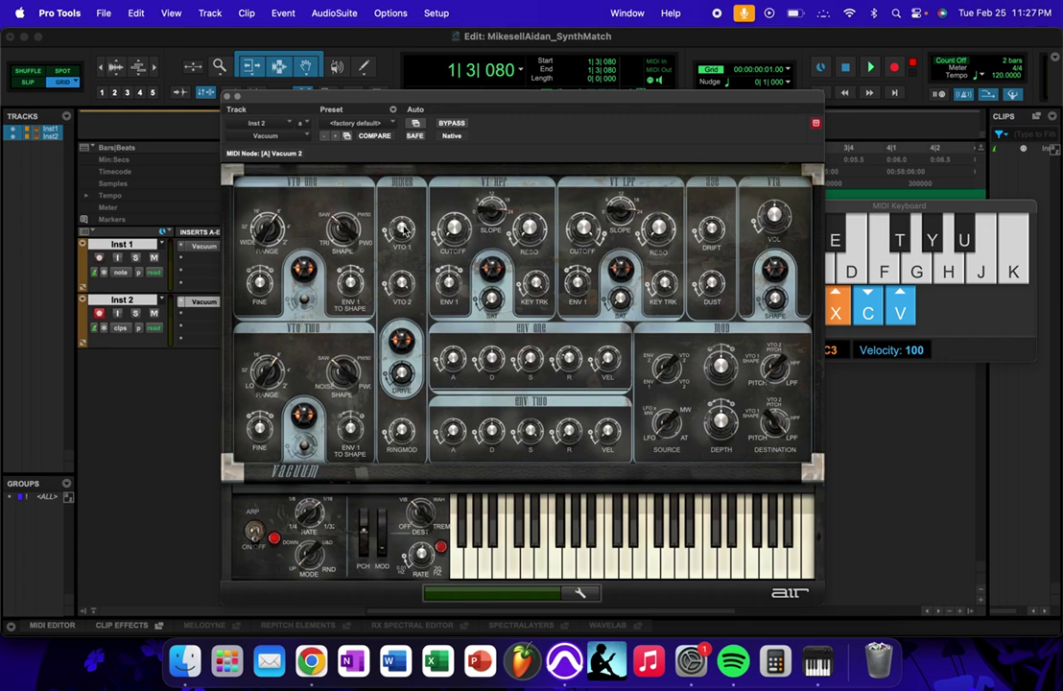
pyautogui.moveTo(405, 227); pyautogui.dragTo(404, 242)
pyautogui.moveTo(421, 232)
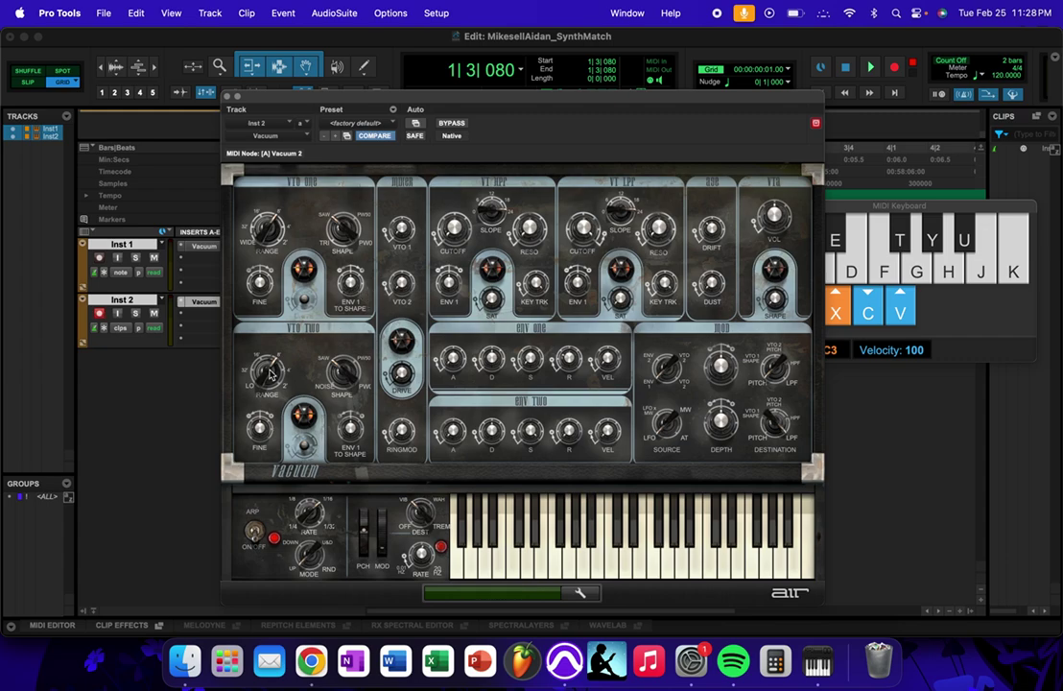
# Step: Adjust VTO Two's range and sweep its shape through saw and noise blends on Inst 2's Vacuum
pyautogui.moveTo(271, 377); pyautogui.dragTo(219, 374)
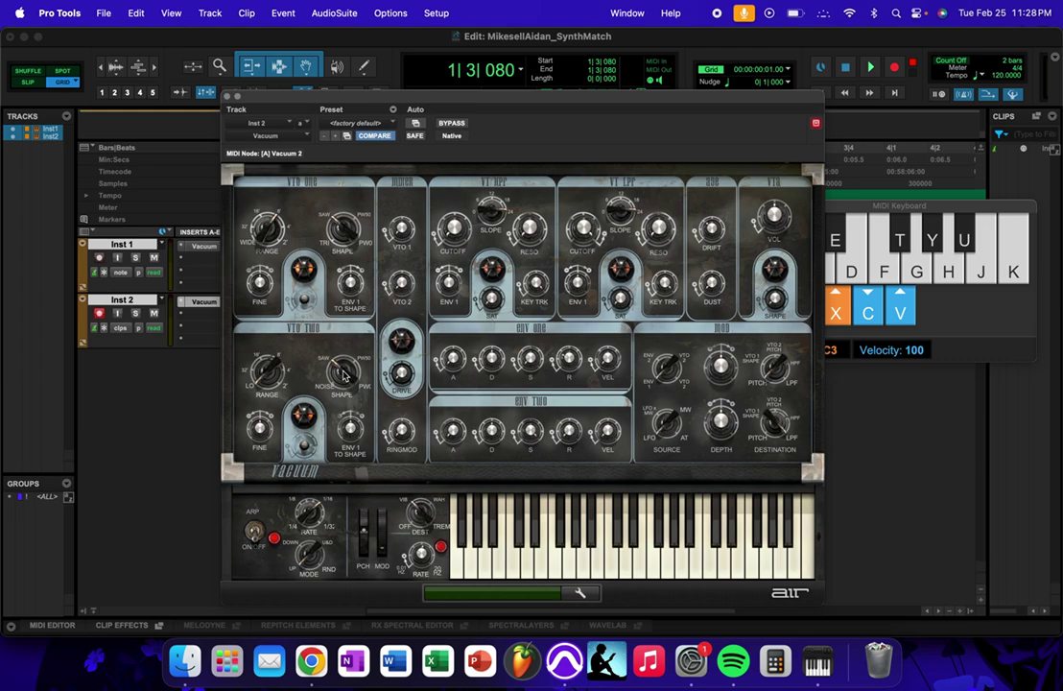
pyautogui.moveTo(346, 374)
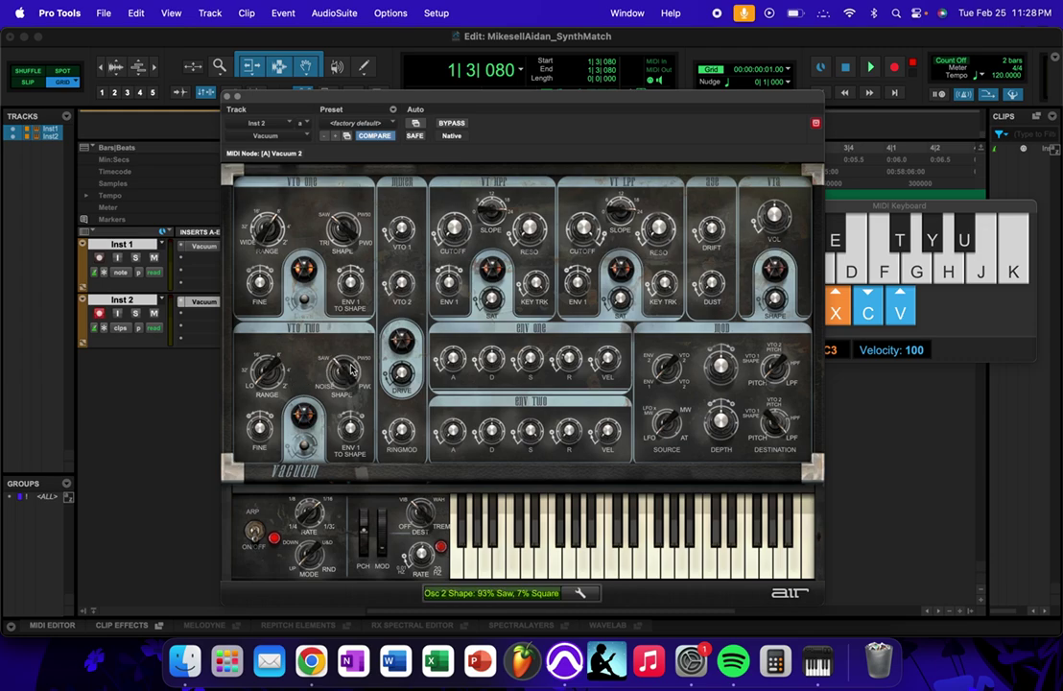
pyautogui.moveTo(352, 370); pyautogui.dragTo(300, 335)
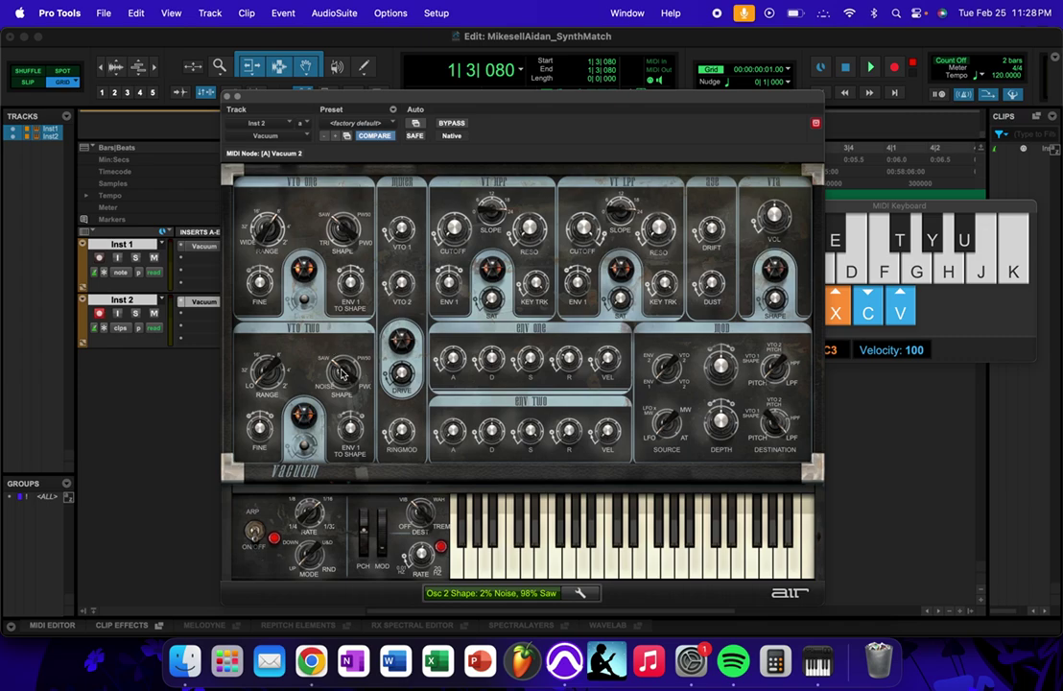
pyautogui.moveTo(343, 374); pyautogui.dragTo(286, 324)
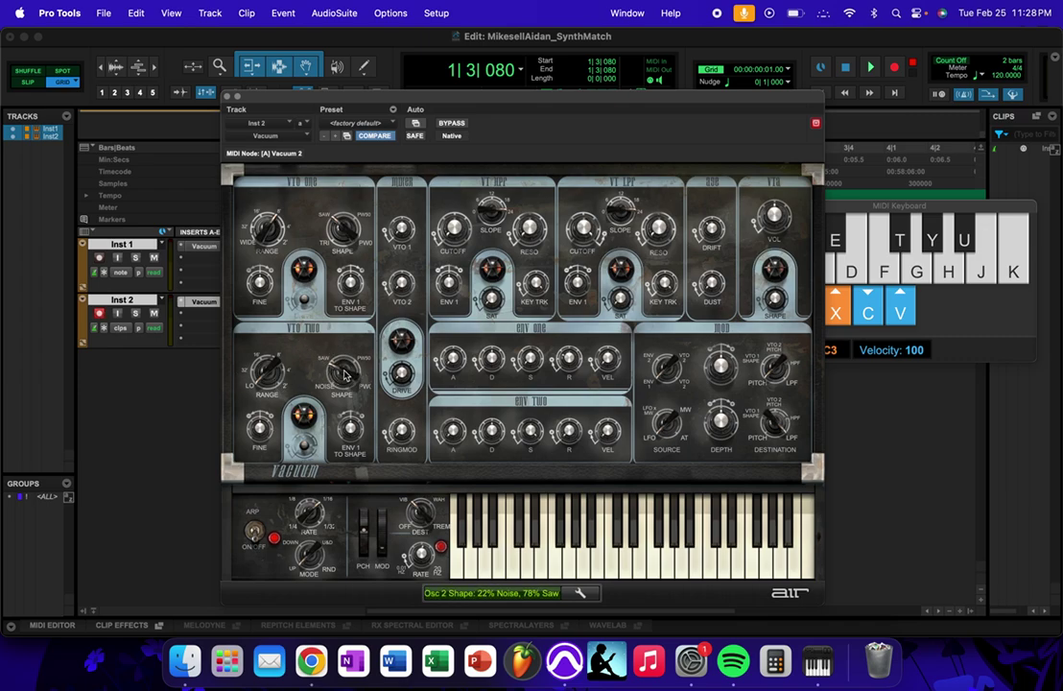
pyautogui.moveTo(346, 374); pyautogui.dragTo(288, 322)
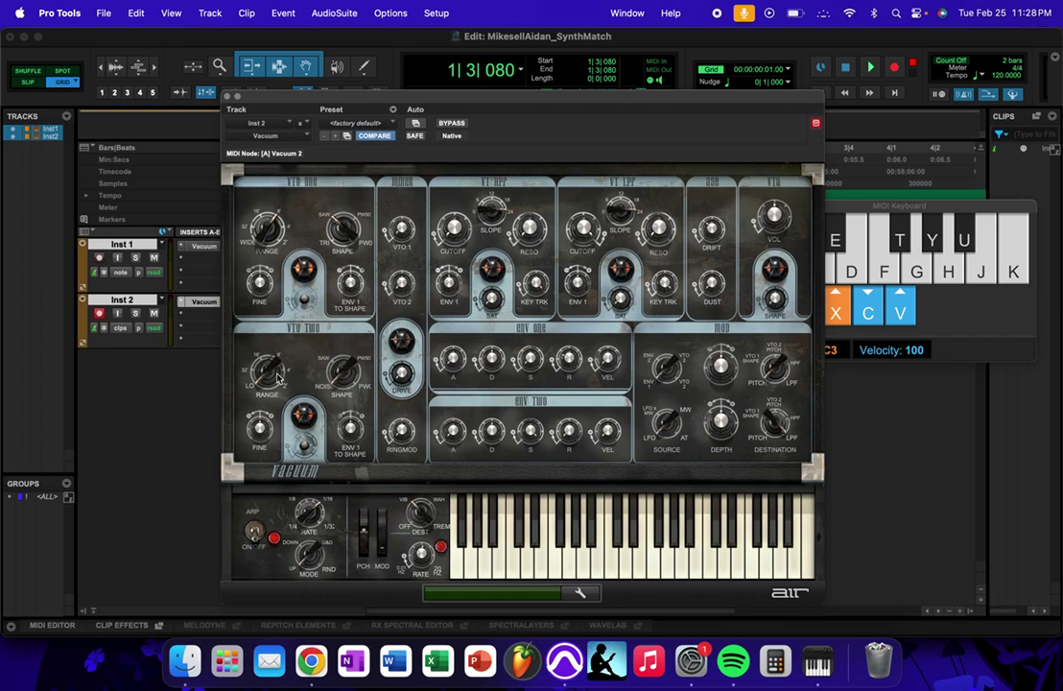
pyautogui.moveTo(277, 378); pyautogui.dragTo(228, 375)
# Step: Try sweeping VTO Two's shape away from and back to noise on Inst 1's Vacuum while sounding a note
pyautogui.click(122, 244)
pyautogui.press('a')
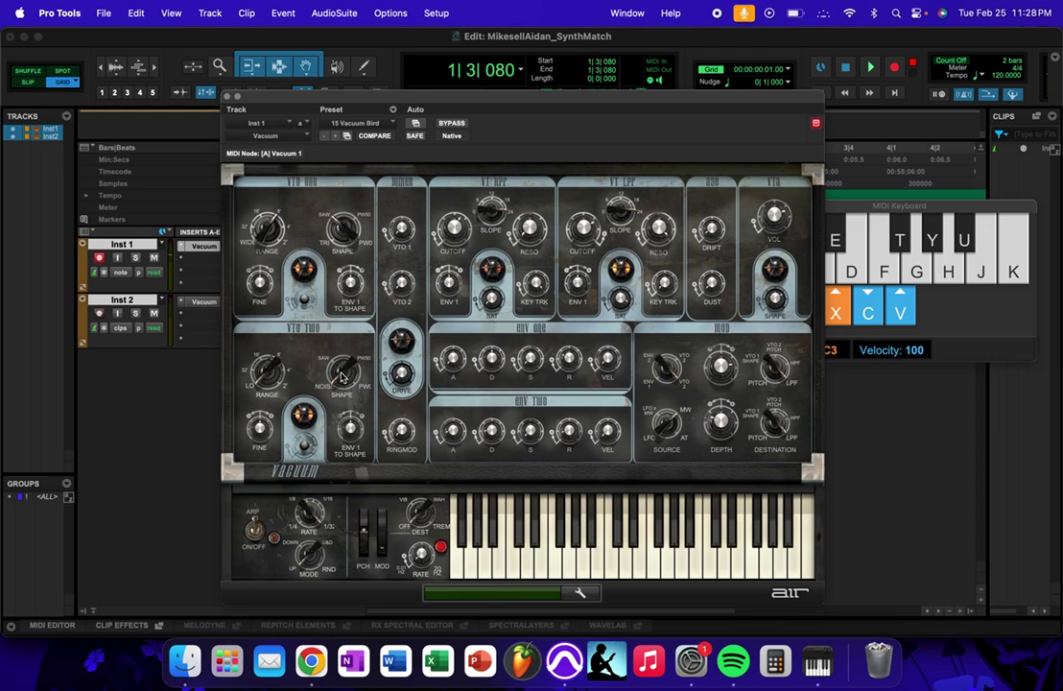
pyautogui.moveTo(340, 377); pyautogui.dragTo(354, 365)
pyautogui.moveTo(370, 375); pyautogui.dragTo(312, 379)
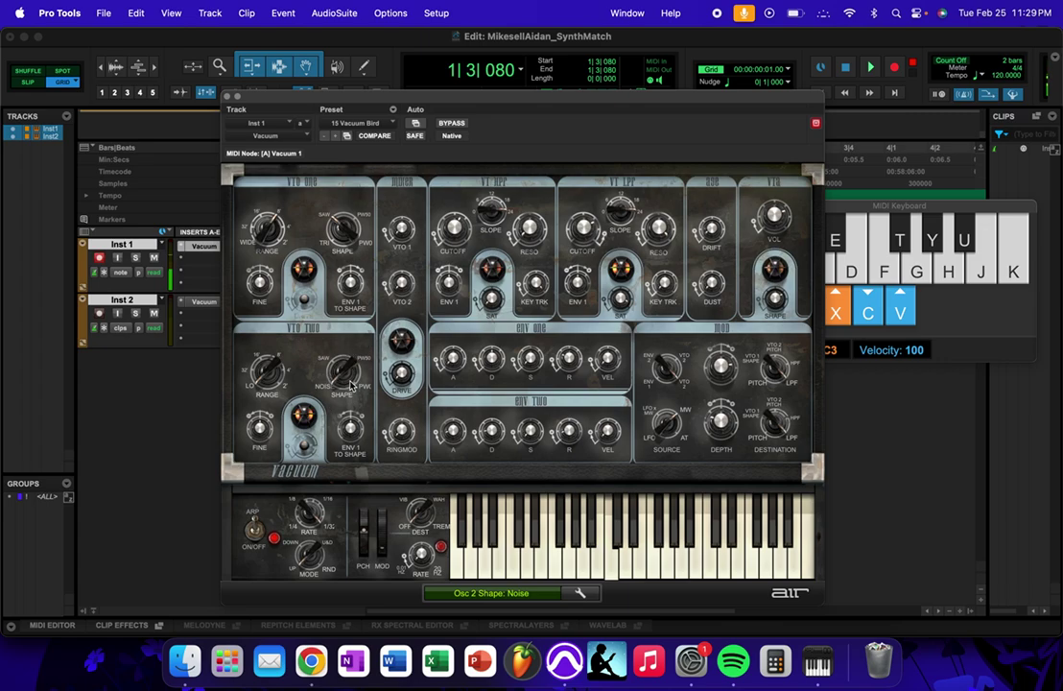
pyautogui.moveTo(351, 386)
pyautogui.mouseDown()
pyautogui.moveTo(412, 379)
pyautogui.moveTo(347, 374)
pyautogui.mouseUp()
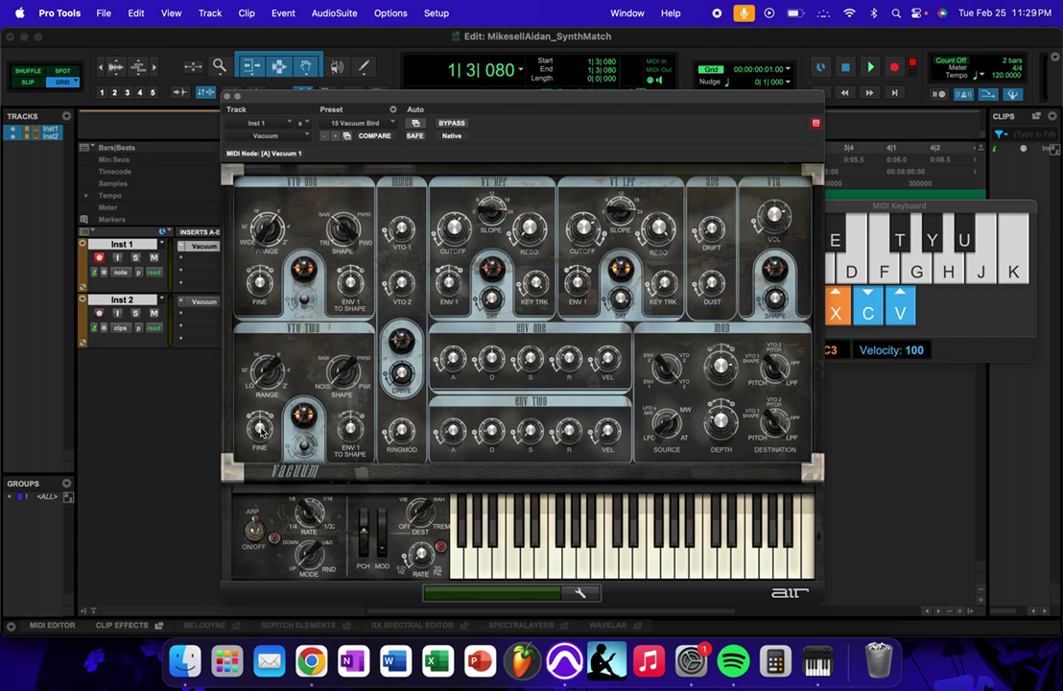
# Step: Try a +23% Env 1 to Shape amount for VTO Two on Inst 1's Vacuum, then reset it to default
pyautogui.moveTo(265, 432)
pyautogui.press('a')
pyautogui.moveTo(352, 429)
pyautogui.press('a')
pyautogui.moveTo(346, 448); pyautogui.dragTo(338, 374)
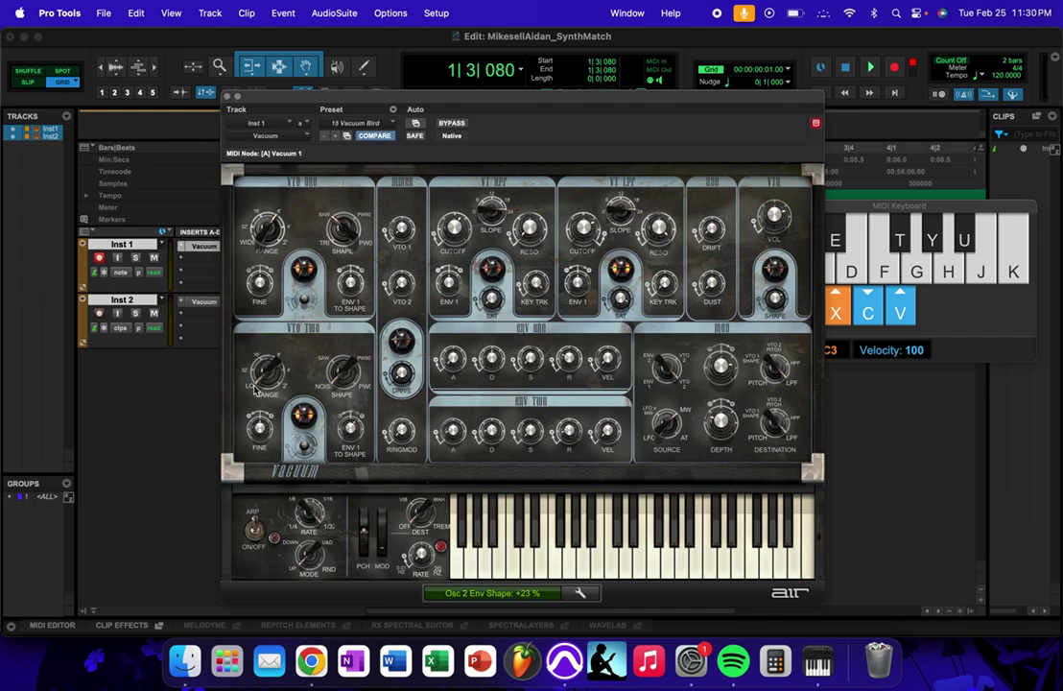
pyautogui.keyDown('alt'); pyautogui.click(353, 433); pyautogui.keyUp('alt')
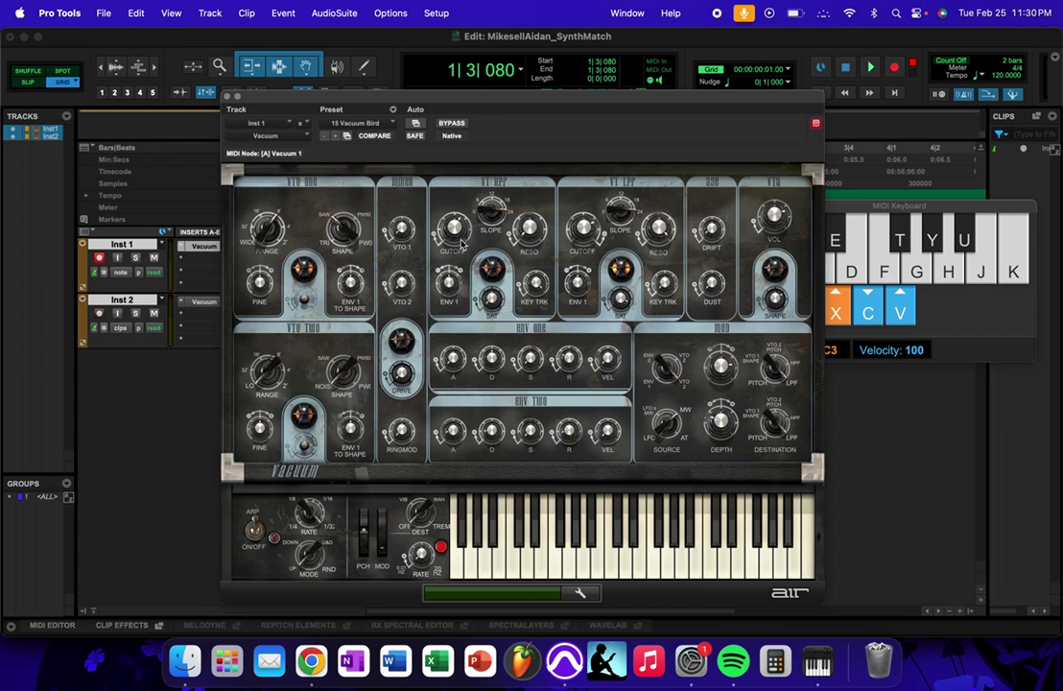
# Step: Record-arm Inst 2, open its Vacuum synth, and adjust the high-pass filter's cutoff and resonance
pyautogui.click(99, 314)
pyautogui.click(199, 301)
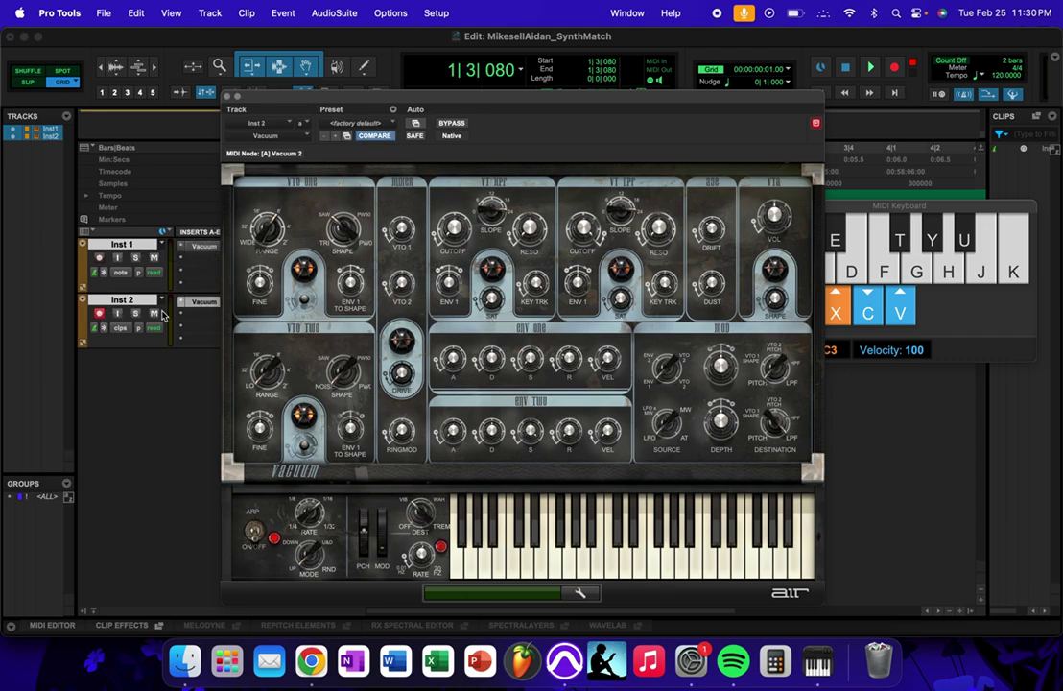
pyautogui.click(471, 99)
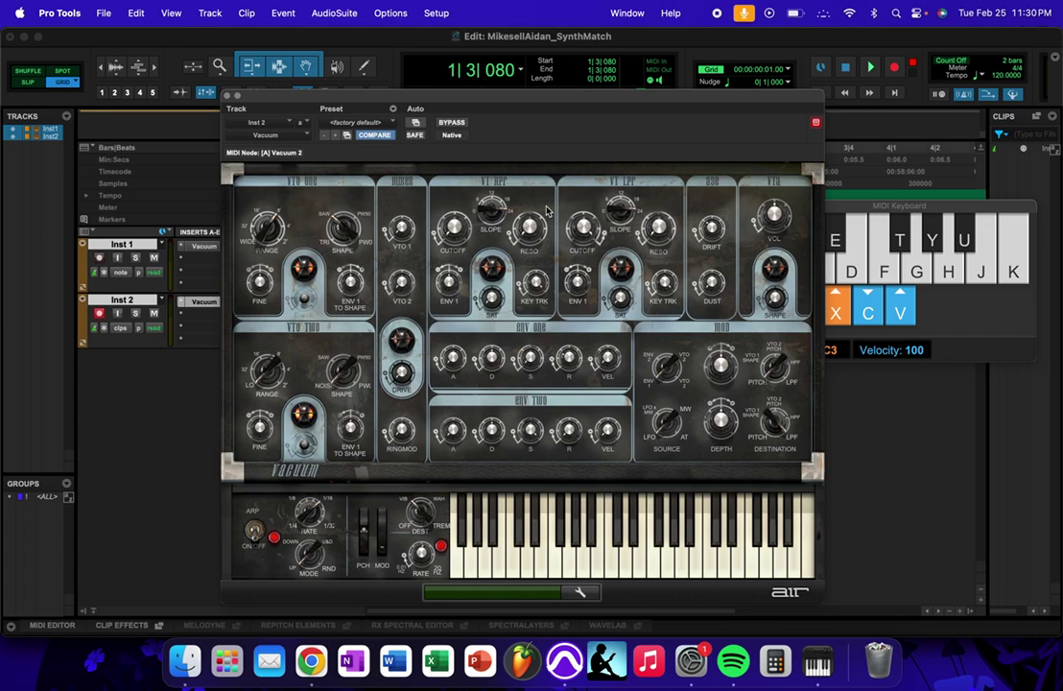
pyautogui.click(449, 234)
pyautogui.moveTo(514, 225); pyautogui.dragTo(528, 227)
# Step: Try a high-pass filter cutoff of 52% on Inst 1's Vacuum
pyautogui.click(203, 248)
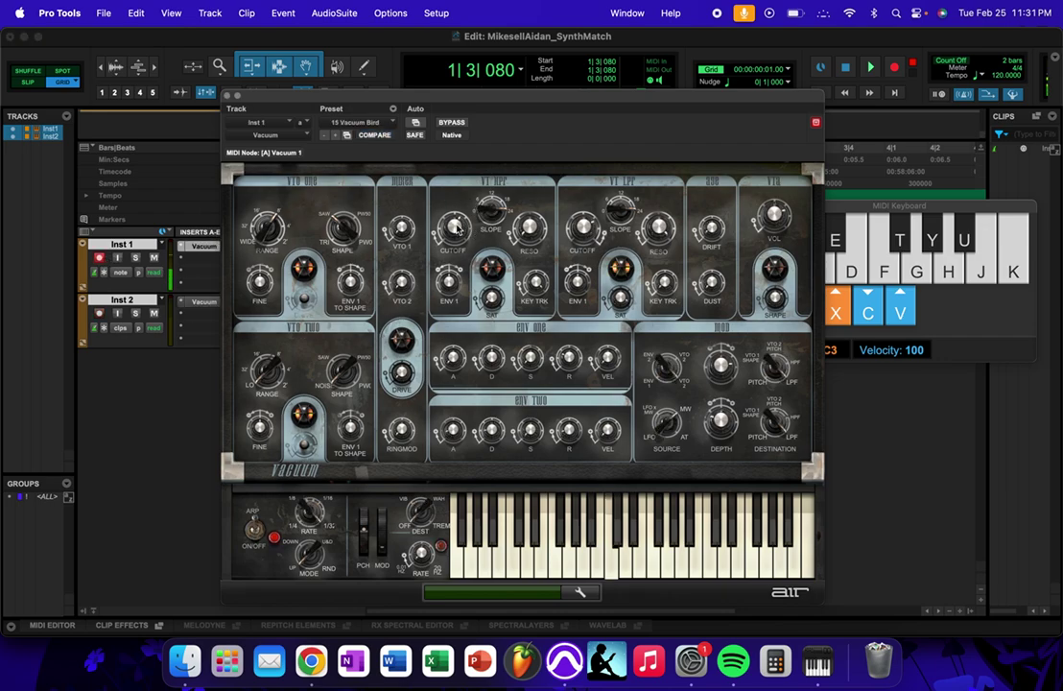
pyautogui.moveTo(457, 228); pyautogui.dragTo(396, 186)
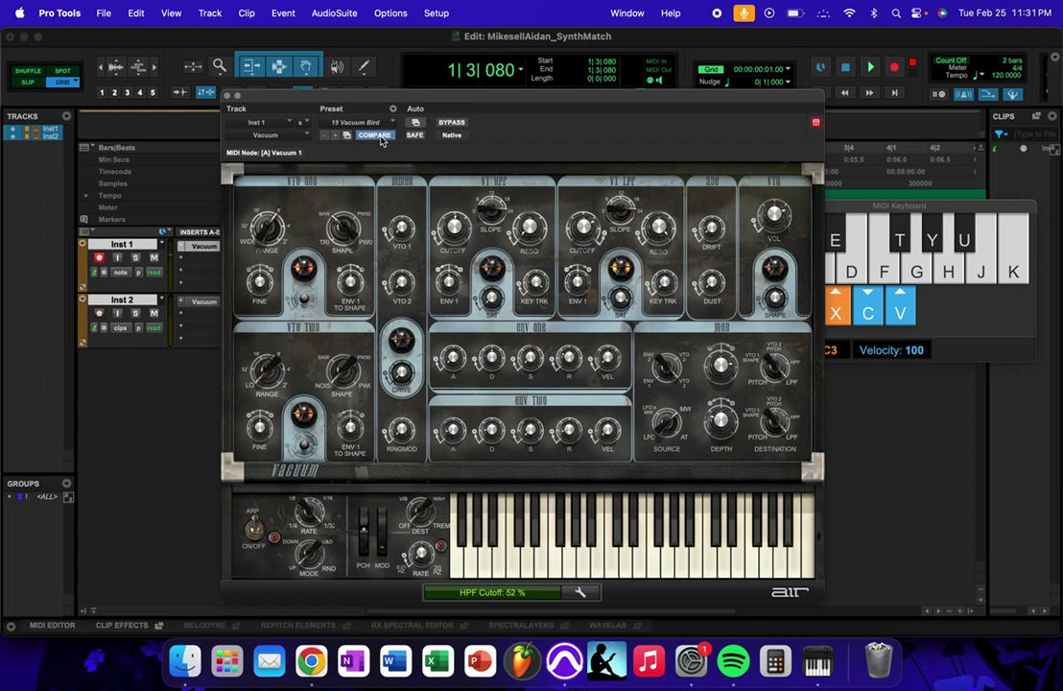
# Step: Set the low-pass filter cutoff to 74% on Inst 2's Vacuum
pyautogui.click(210, 303)
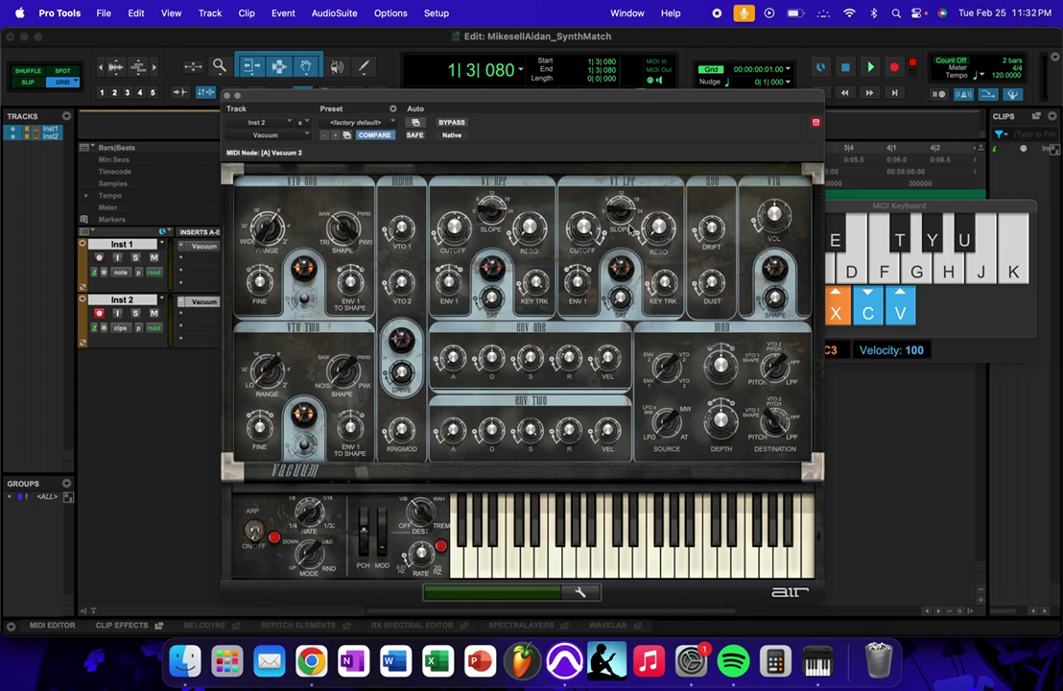
pyautogui.moveTo(625, 214)
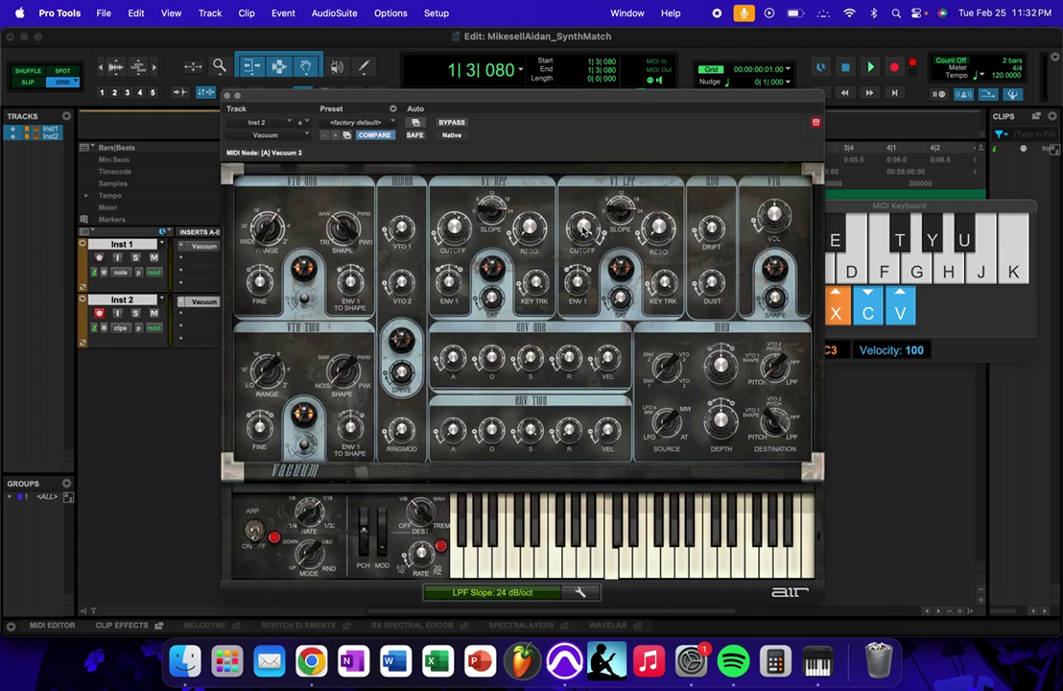
pyautogui.moveTo(582, 228); pyautogui.dragTo(544, 227)
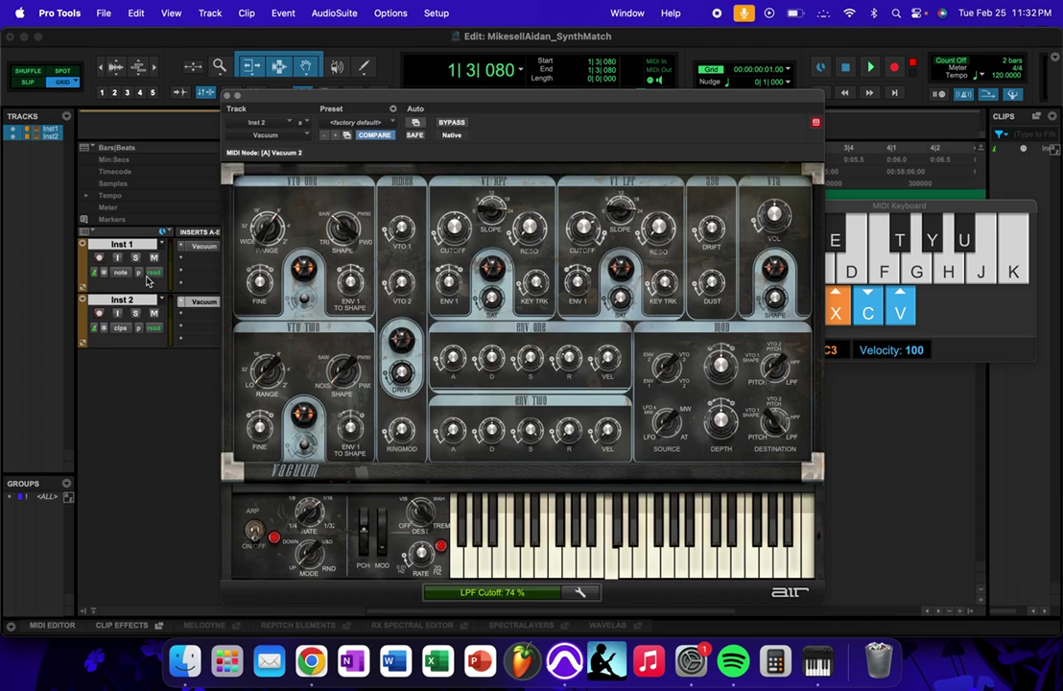
# Step: Try sweeping the low-pass filter cutoff on Inst 1's Vacuum while sounding a note
pyautogui.click(213, 245)
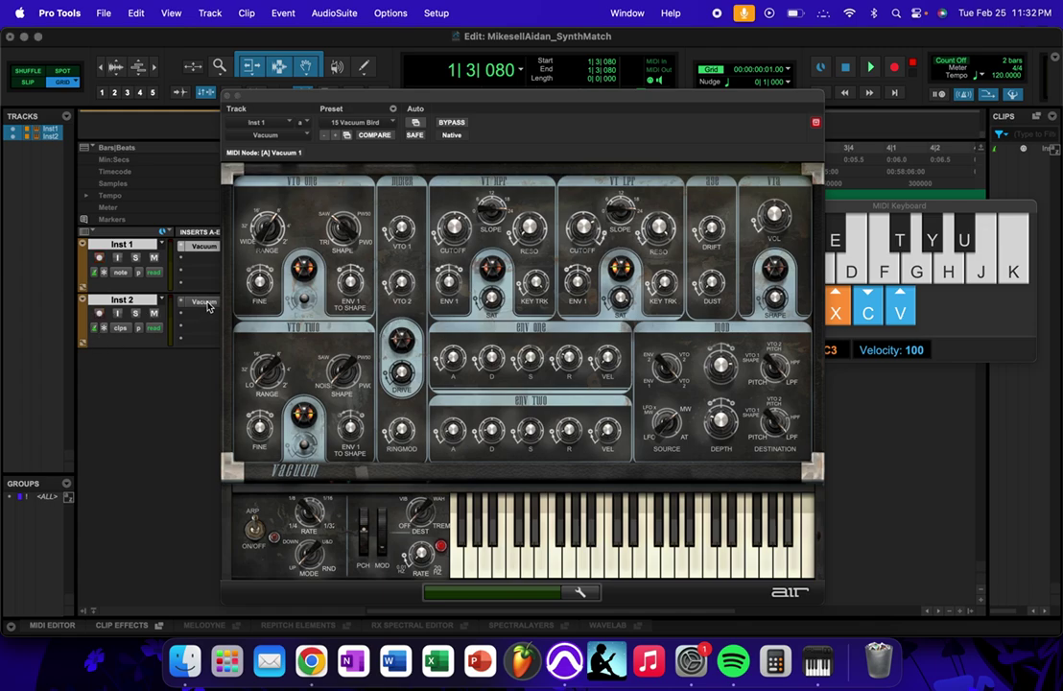
pyautogui.click(122, 300)
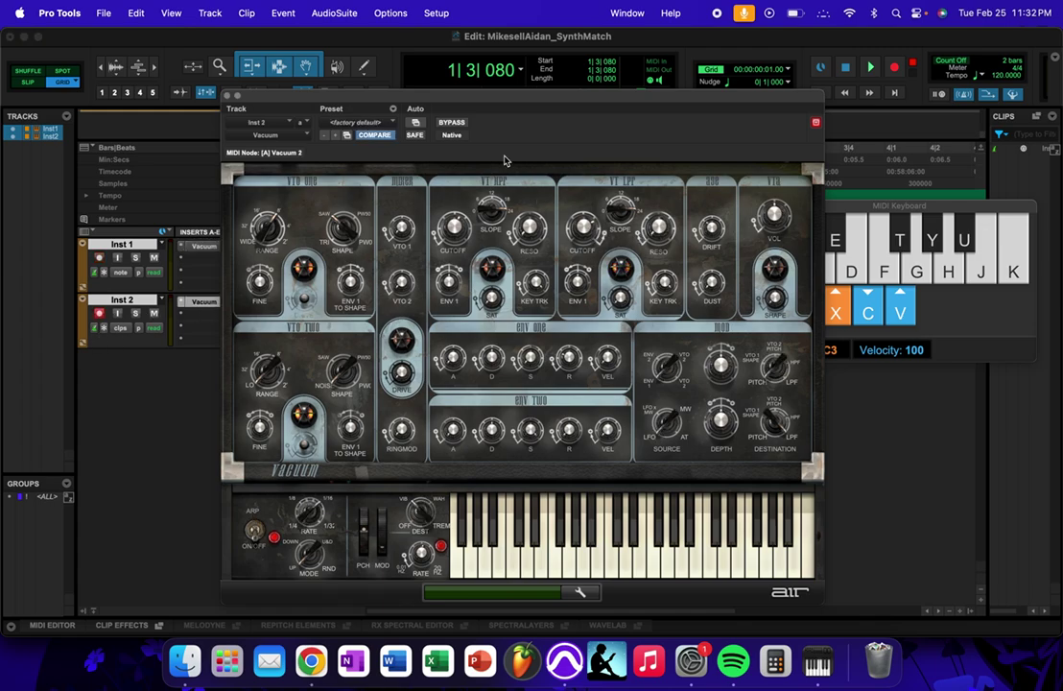
pyautogui.click(99, 258)
pyautogui.click(202, 247)
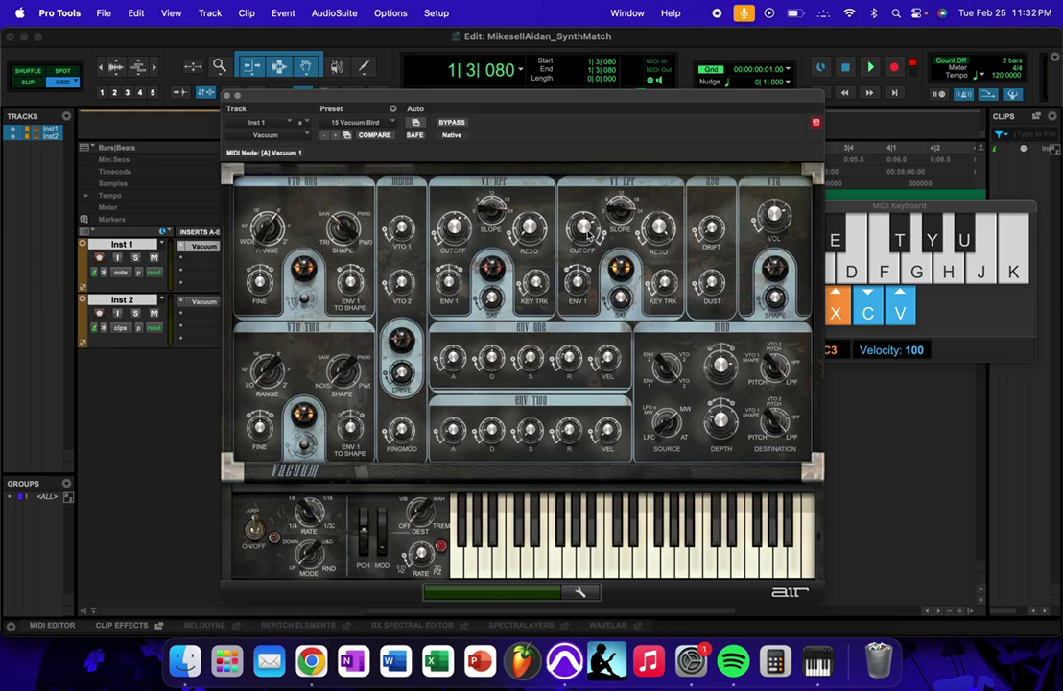
pyautogui.press('a')
pyautogui.moveTo(568, 227); pyautogui.dragTo(618, 276)
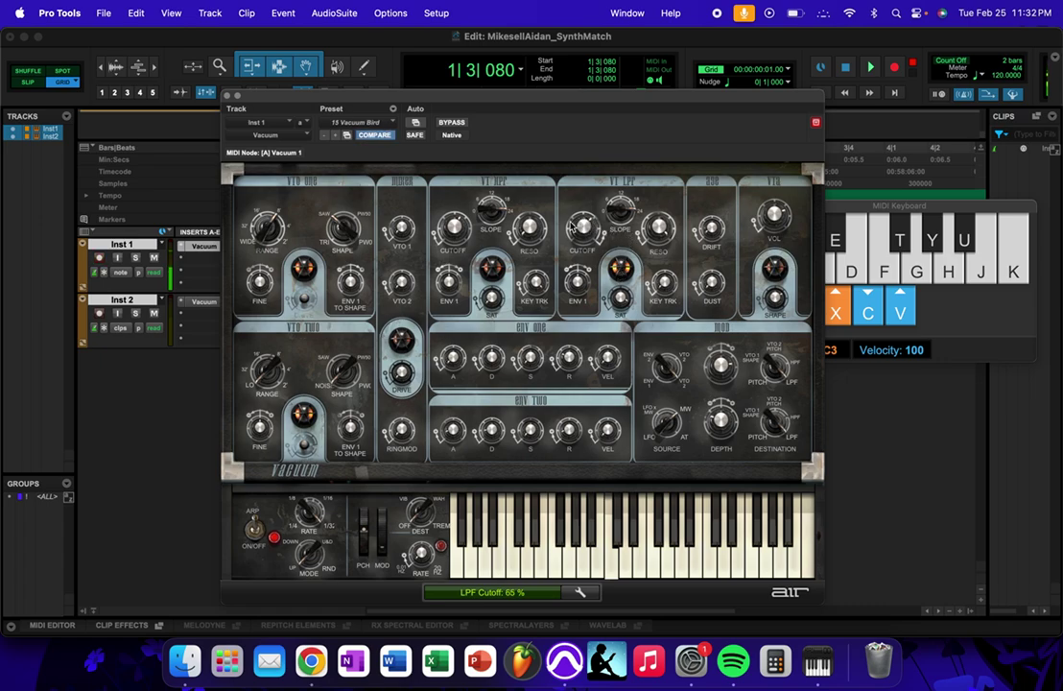
pyautogui.moveTo(571, 226); pyautogui.dragTo(604, 231)
pyautogui.moveTo(571, 228); pyautogui.dragTo(548, 227)
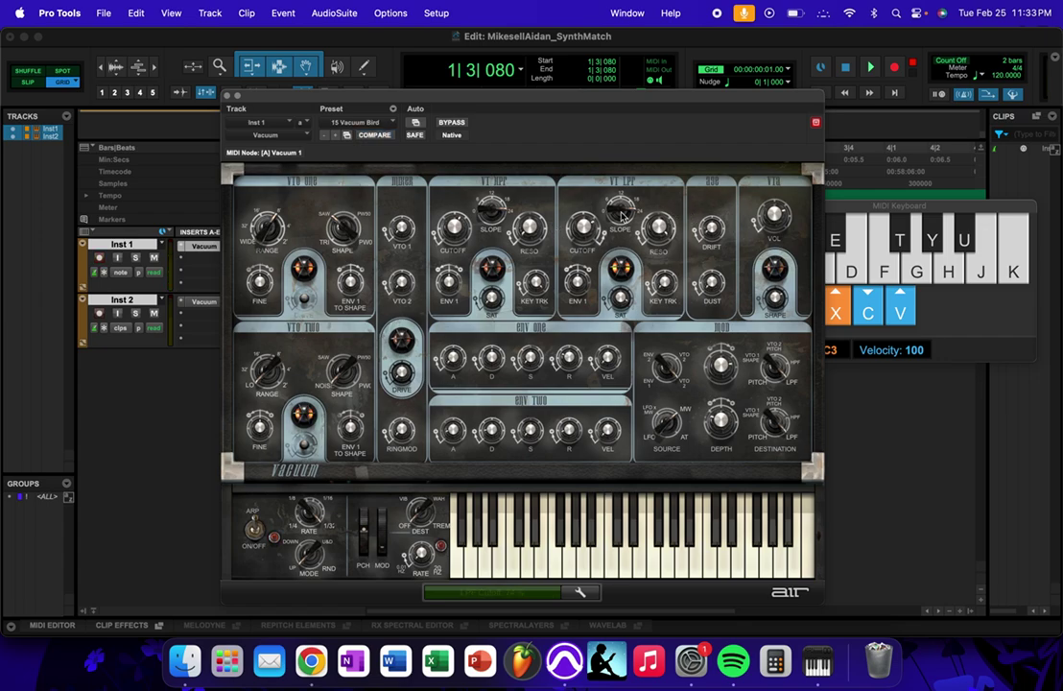
# Step: Raise the low-pass filter resonance to 100% on Inst 2's Vacuum and sweep it from there
pyautogui.click(203, 301)
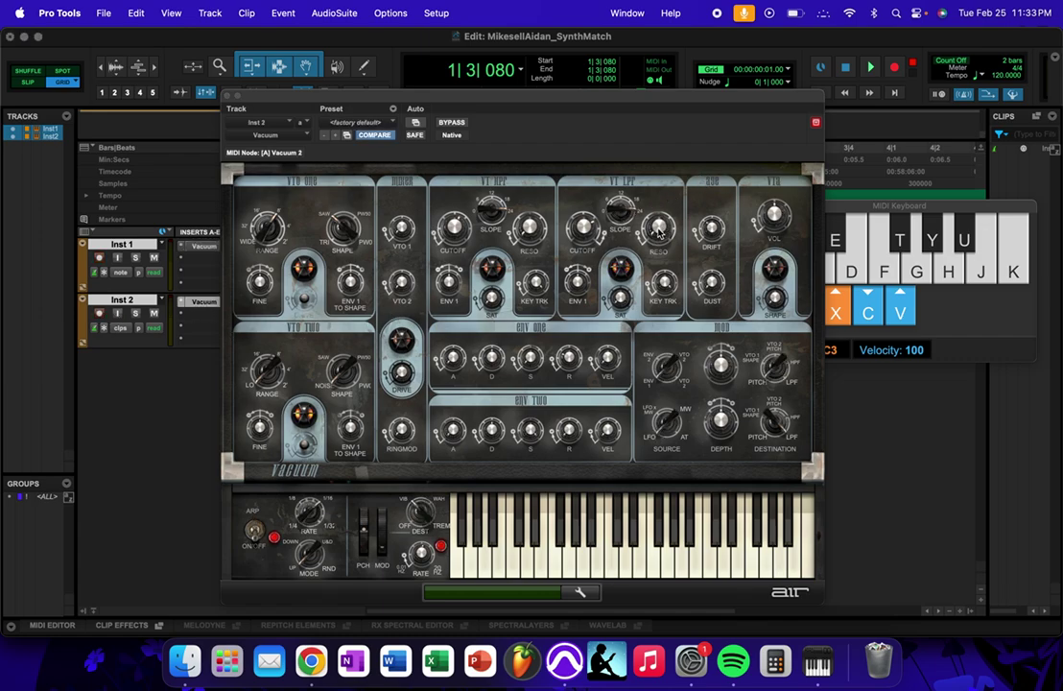
pyautogui.moveTo(659, 228); pyautogui.dragTo(755, 212)
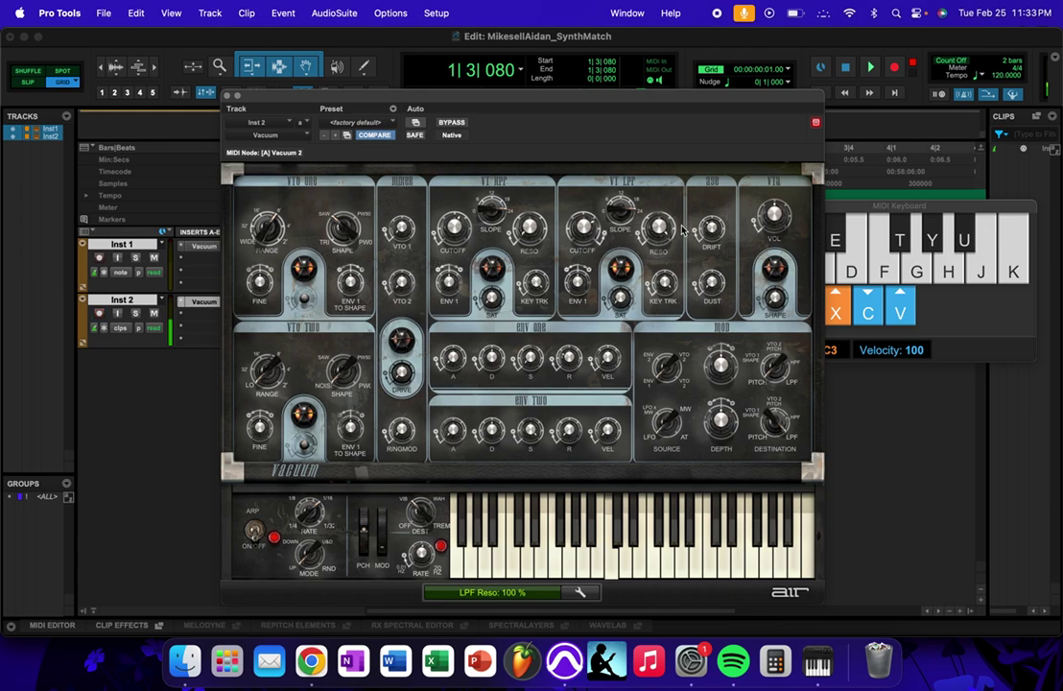
pyautogui.moveTo(681, 229)
pyautogui.mouseDown()
pyautogui.moveTo(583, 202)
pyautogui.moveTo(645, 232)
pyautogui.moveTo(532, 201)
pyautogui.moveTo(653, 196)
pyautogui.moveTo(690, 245)
pyautogui.mouseUp()
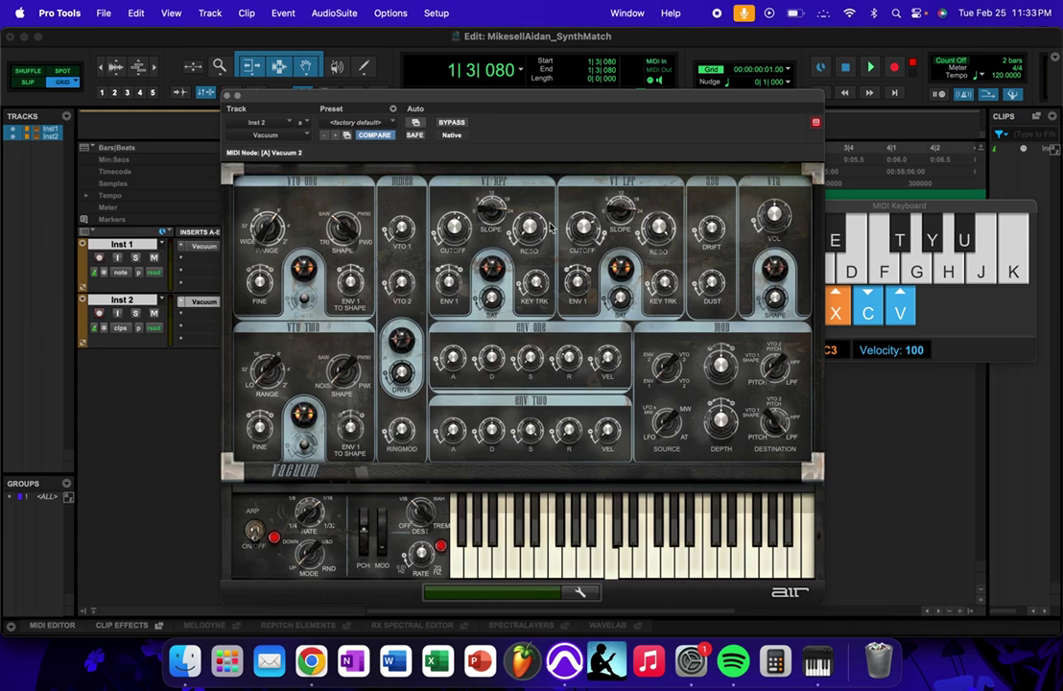
# Step: Raise the low-pass filter saturation to about 94% on Inst 2's Vacuum, and sweep it down and up
pyautogui.moveTo(578, 281)
pyautogui.moveTo(621, 299)
pyautogui.moveTo(621, 299); pyautogui.dragTo(662, 170)
pyautogui.scroll(5, 622, 299)
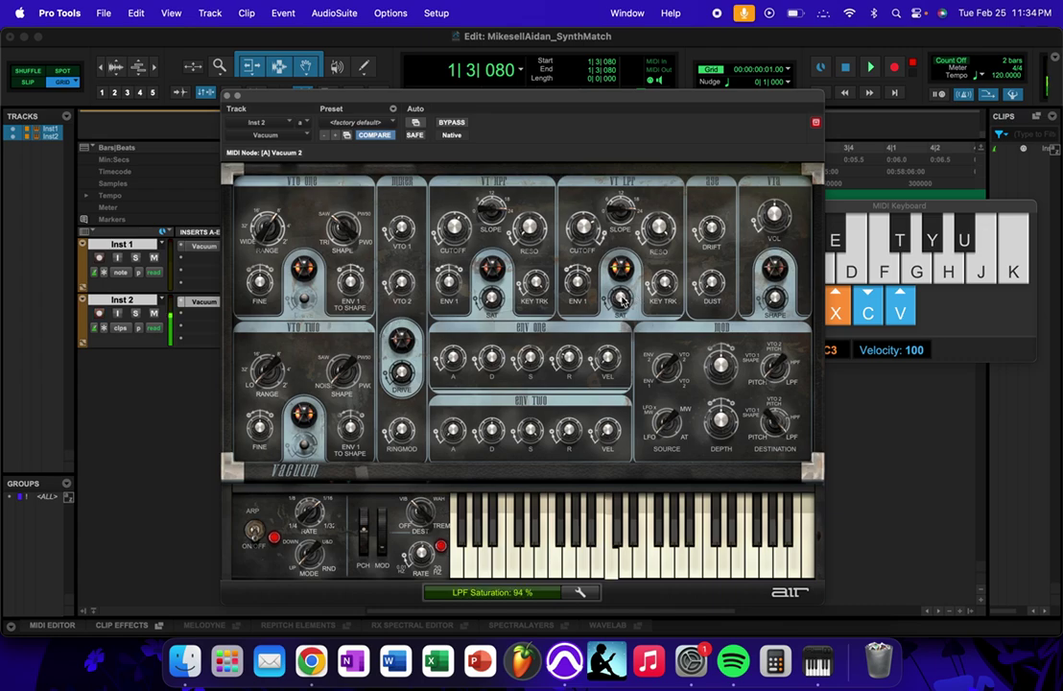
pyautogui.scroll(-10, 622, 299)
pyautogui.scroll(15, 621, 300)
# Step: Audition low and high notes on Inst 2's Vacuum with the low-pass filter key tracking at 0%
pyautogui.press('g')
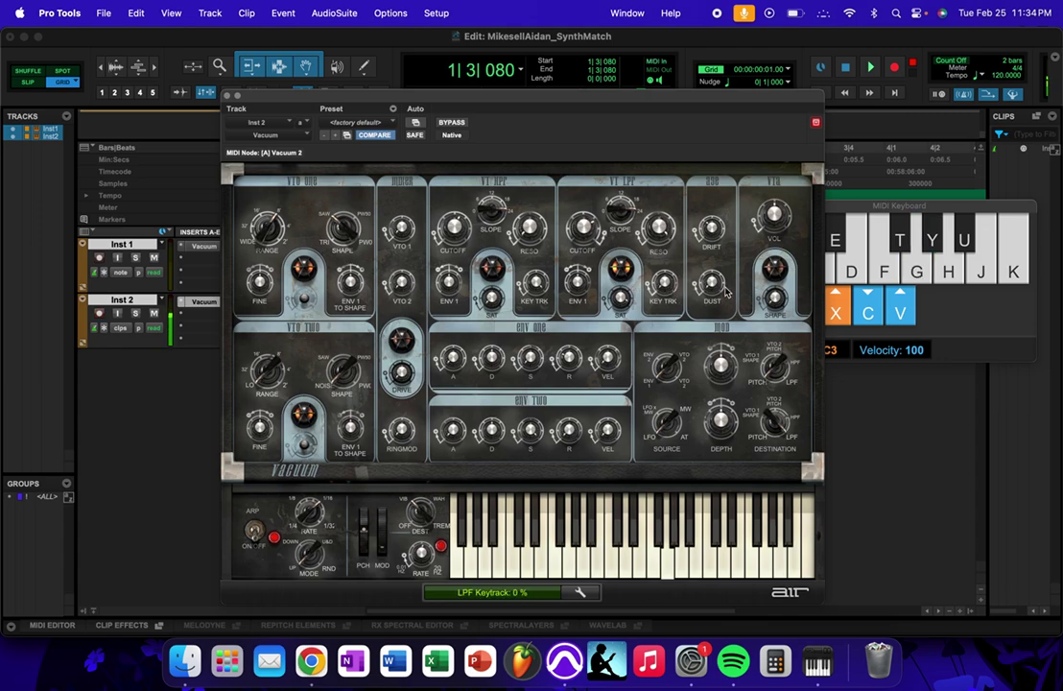
pyautogui.press('f')
pyautogui.press('d')
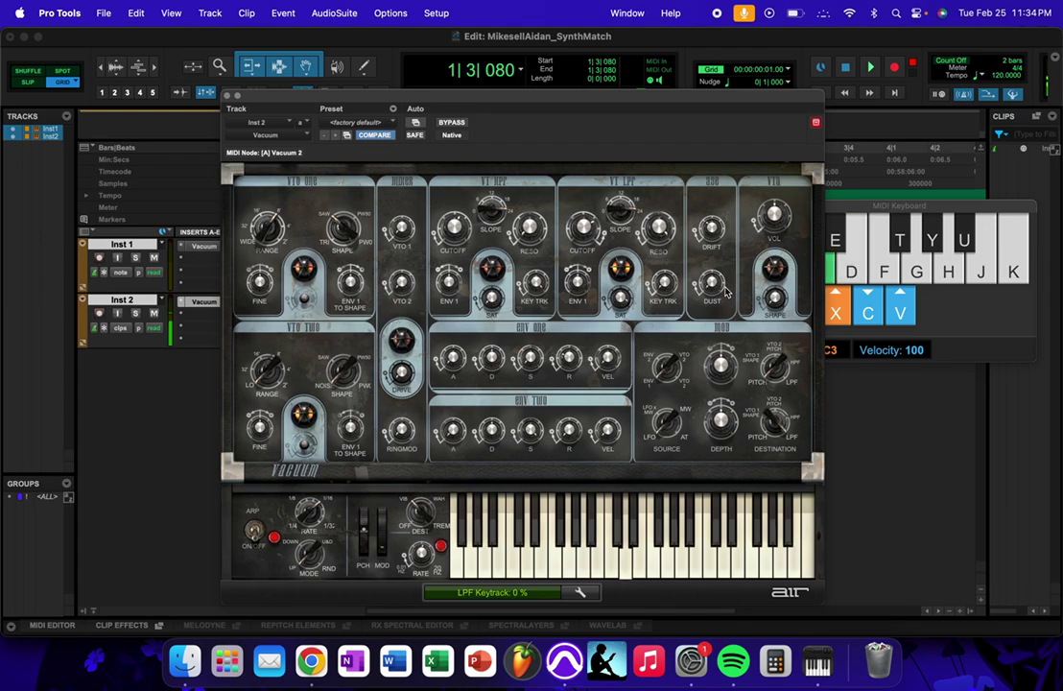
pyautogui.press('f')
pyautogui.press('h')
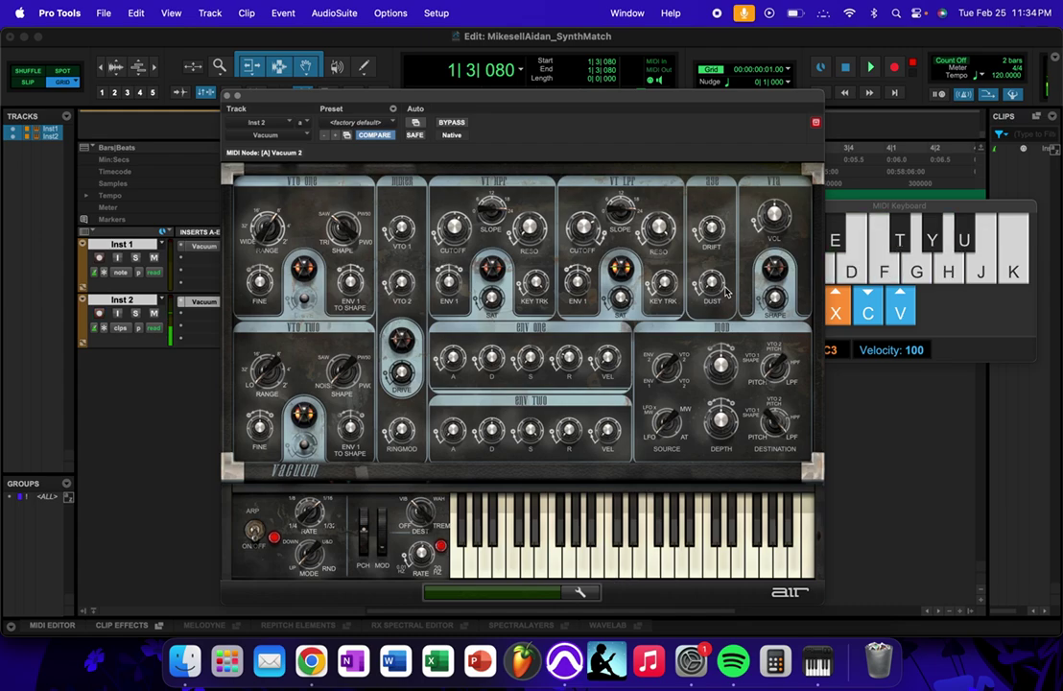
pyautogui.press('s')
pyautogui.press('a')
pyautogui.press('h')
pyautogui.press('g')
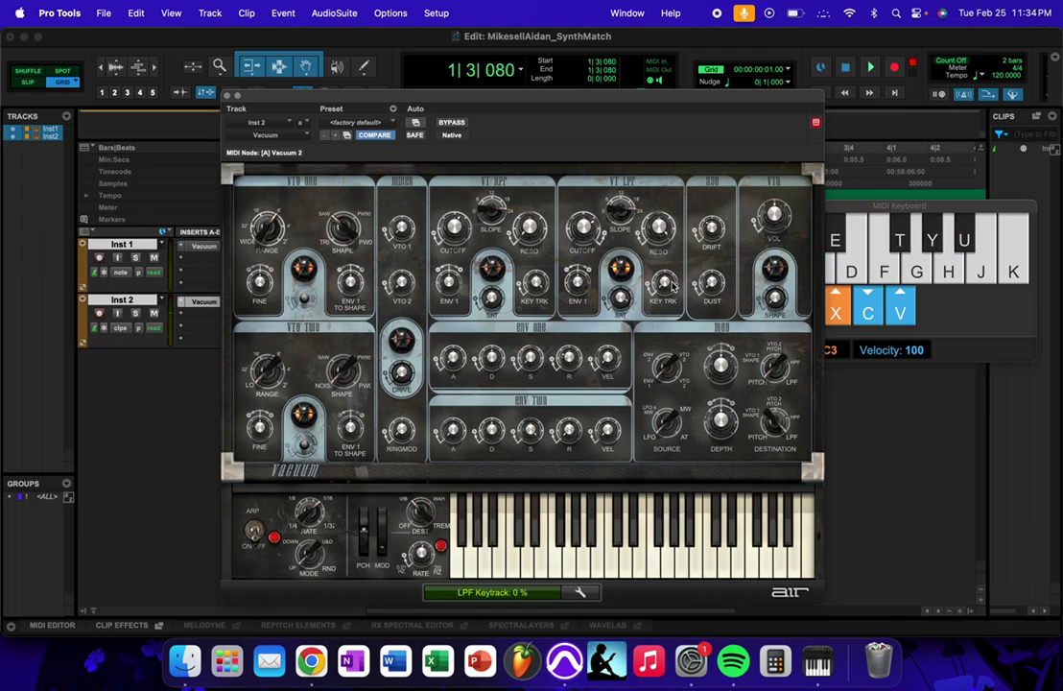
# Step: Set the low-pass filter key tracking to 100% on Inst 2's Vacuum and audition several notes
pyautogui.press('h')
pyautogui.press('f')
pyautogui.press('d')
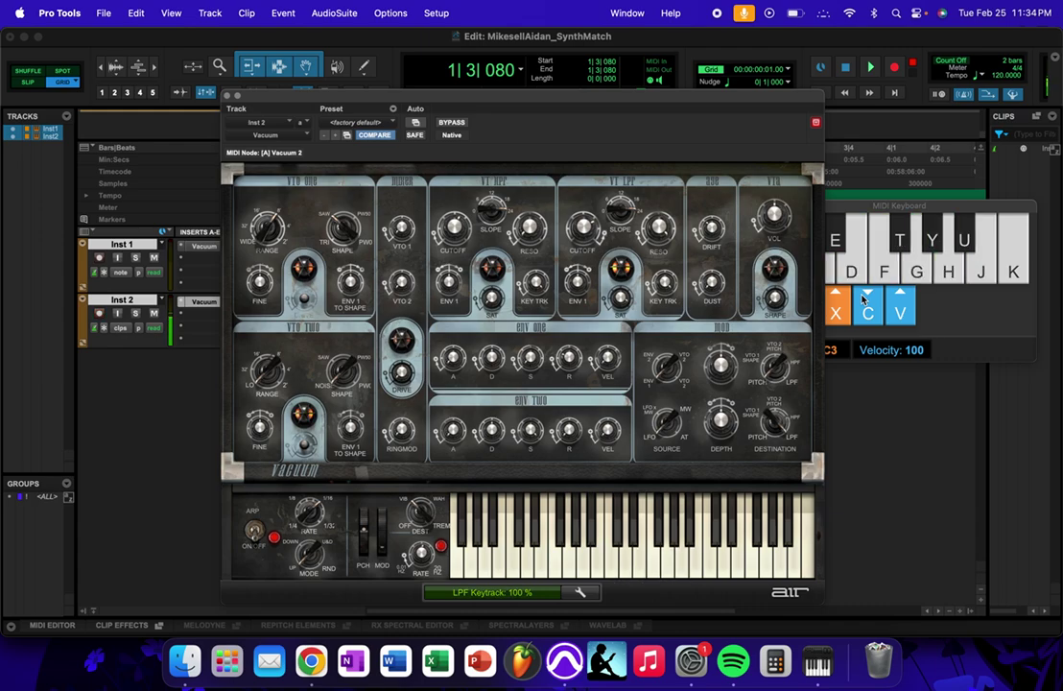
pyautogui.press('h')
pyautogui.press('f')
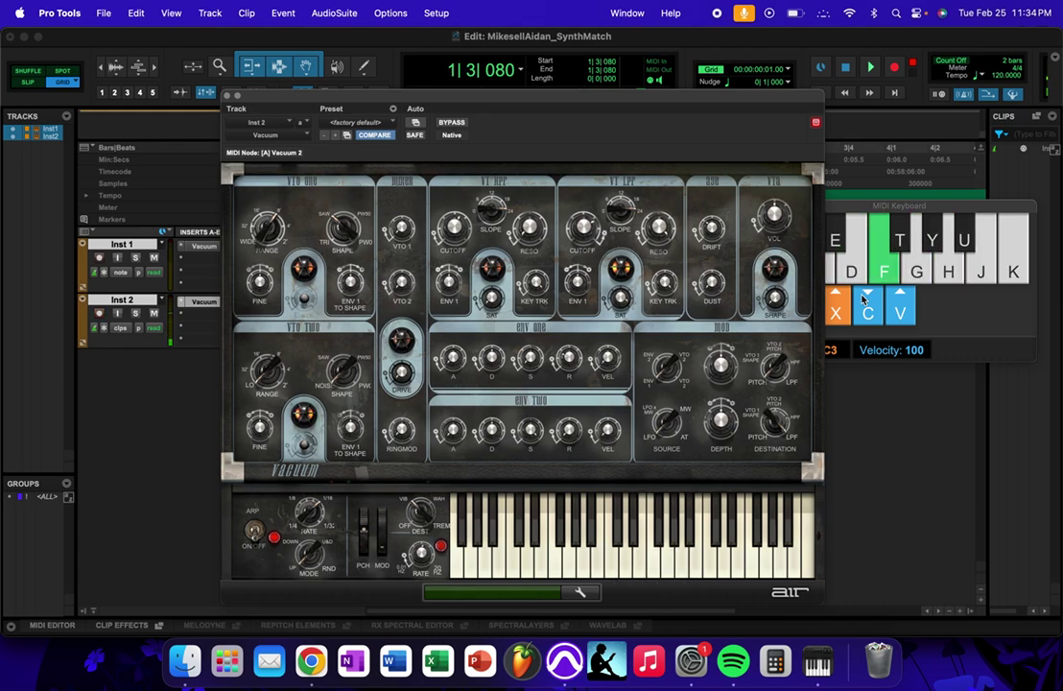
# Step: Set the low-pass filter key tracking to 0% on Inst 2's Vacuum and audition several notes around the change
pyautogui.press('g')
pyautogui.press('f')
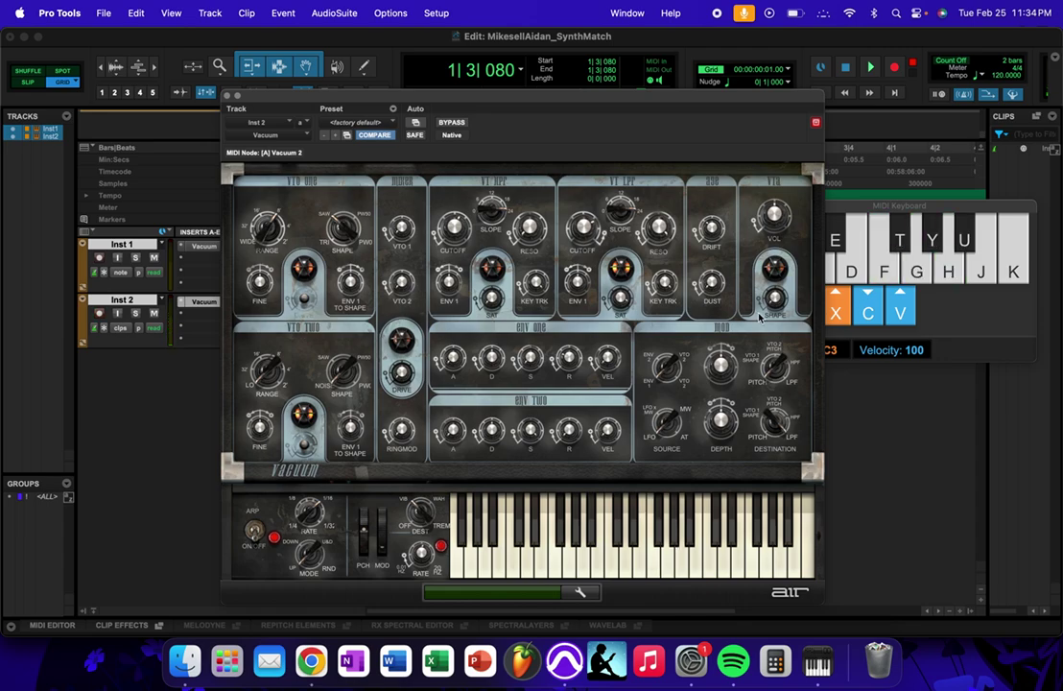
pyautogui.moveTo(662, 288); pyautogui.dragTo(538, 312)
pyautogui.press('h')
pyautogui.press('g')
pyautogui.press('f')
pyautogui.press('d')
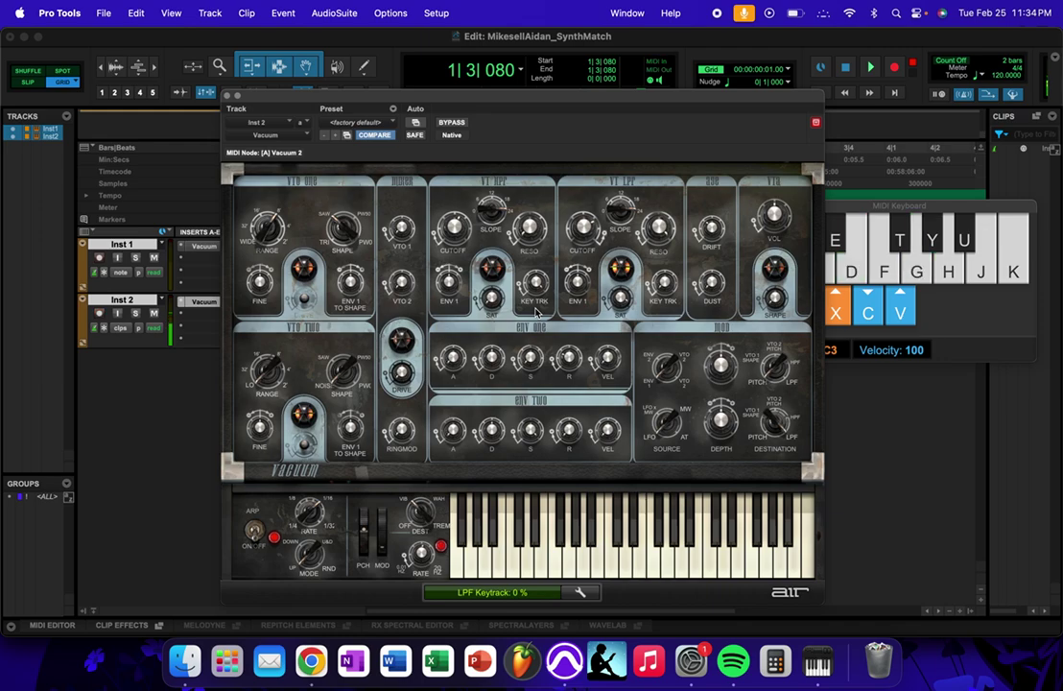
pyautogui.press('g')
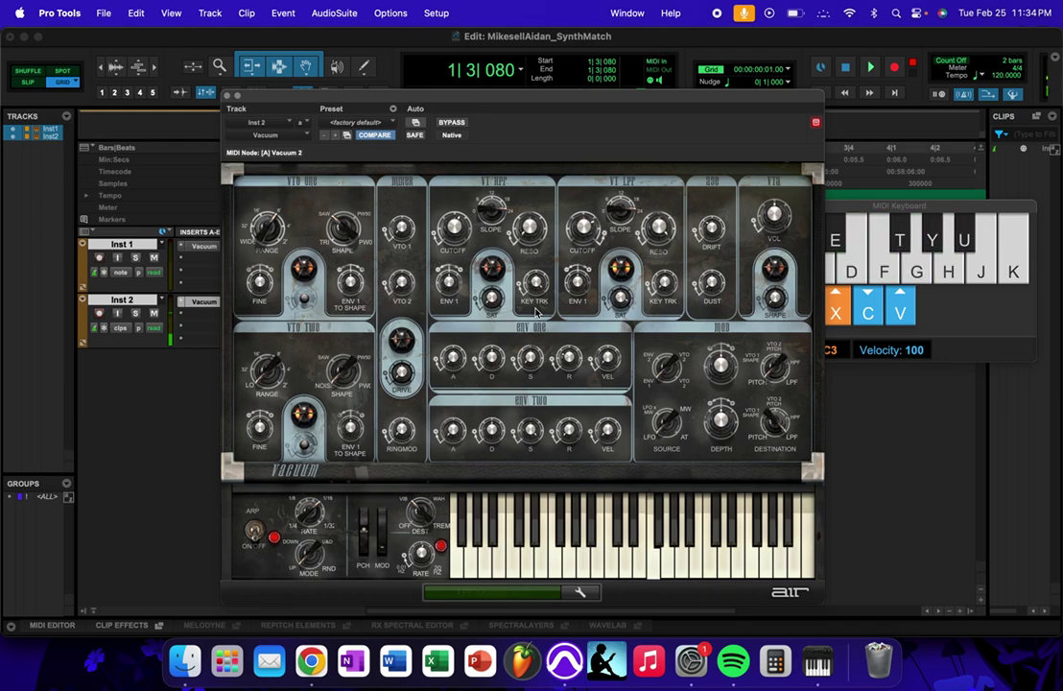
pyautogui.press('f')
# Step: Demonstrate envelope 2's attack on Inst 2's Vacuum by varying it from about 8.70 ms while replaying a note, including resetting it to default
pyautogui.moveTo(456, 289)
pyautogui.press('a')
pyautogui.moveTo(451, 433); pyautogui.dragTo(465, 432)
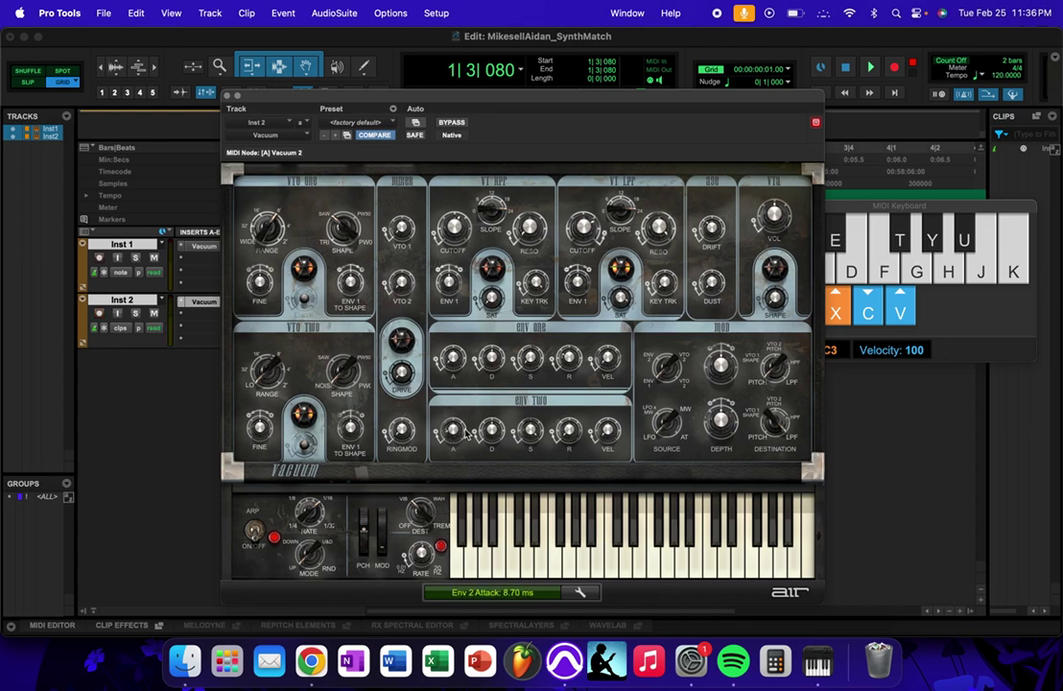
pyautogui.press('a')
pyautogui.moveTo(453, 435); pyautogui.dragTo(461, 432)
pyautogui.press('a')
pyautogui.press('a')
pyautogui.keyDown('alt'); pyautogui.click(458, 435); pyautogui.keyUp('alt')
pyautogui.scroll(3, 463, 431)
pyautogui.scroll(2, 459, 430)
pyautogui.scroll(1, 458, 433)
# Step: Adjust envelope 2's sustain and shorten its decay to about 14.7 ms on Inst 2's Vacuum while auditioning a note
pyautogui.press('d')
pyautogui.moveTo(532, 432); pyautogui.dragTo(536, 435)
pyautogui.press('d')
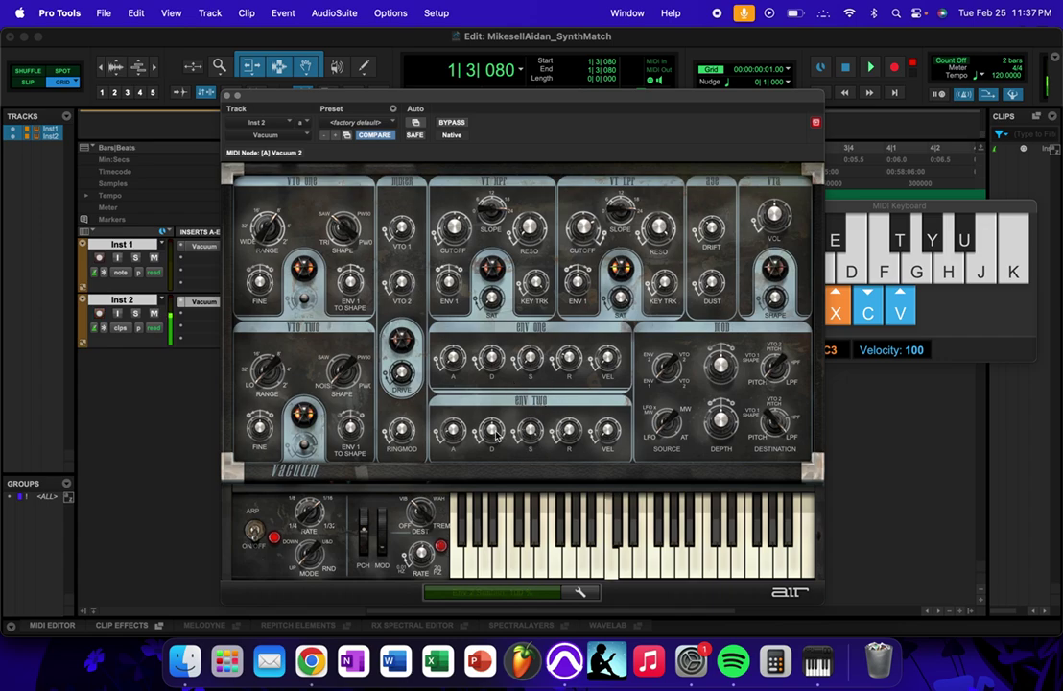
pyautogui.click(496, 436)
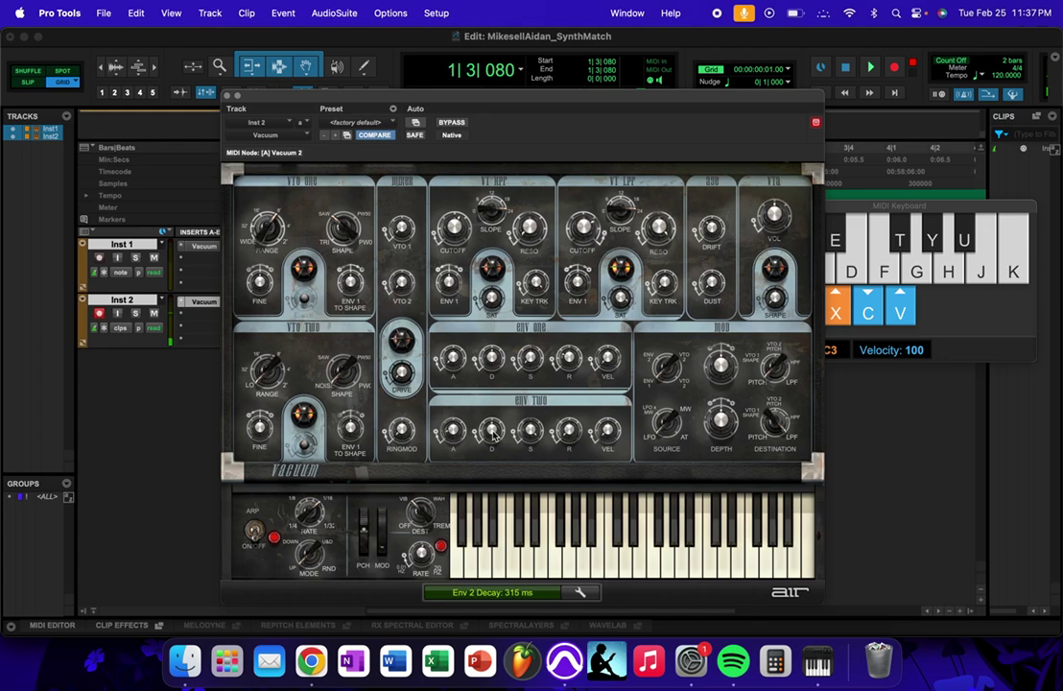
pyautogui.press('d')
pyautogui.moveTo(496, 435); pyautogui.dragTo(447, 438)
pyautogui.moveTo(533, 433); pyautogui.dragTo(506, 439)
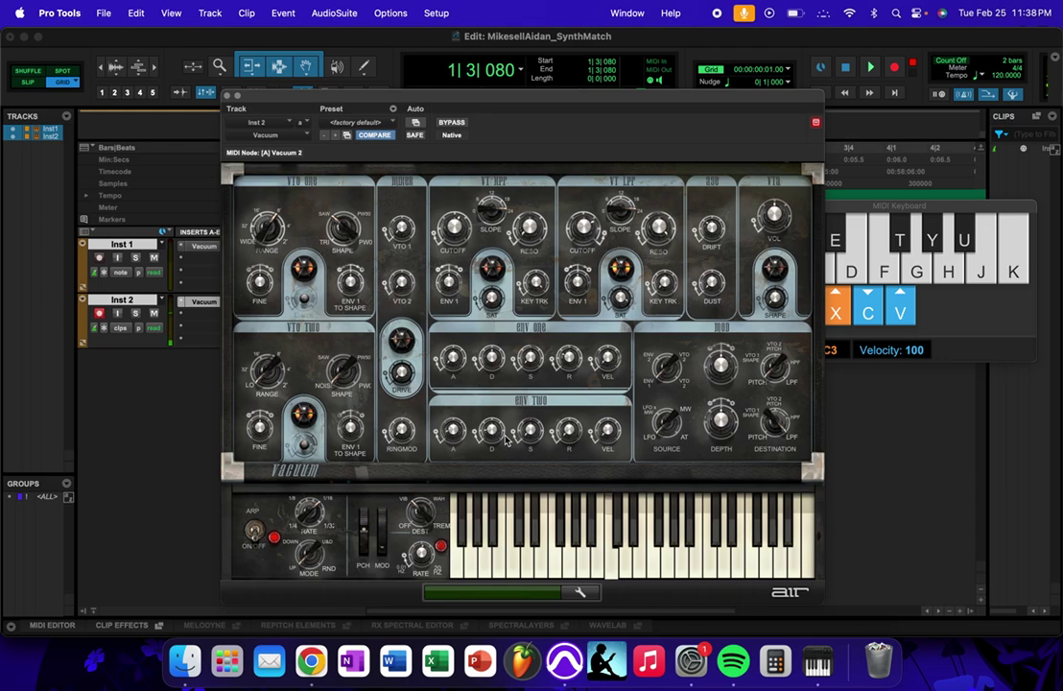
pyautogui.moveTo(493, 434)
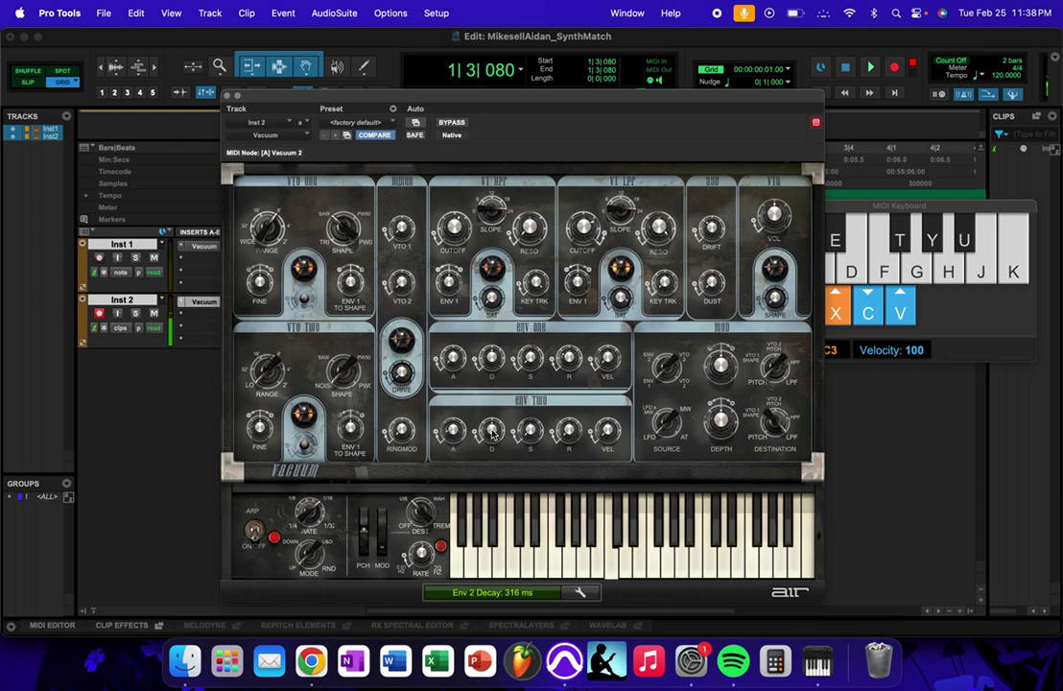
pyautogui.moveTo(492, 434); pyautogui.dragTo(441, 433)
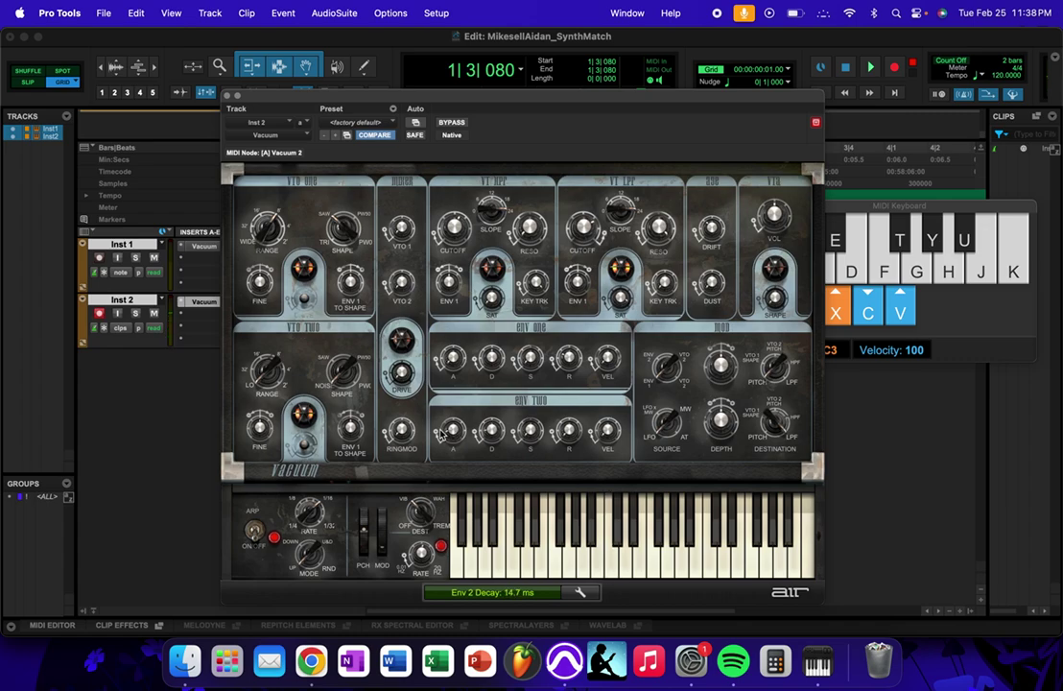
# Step: Adjust envelope 2's sustain, then try a release of about 10.4 ms, reset the release and vary it again
pyautogui.click(530, 433)
pyautogui.moveTo(529, 434); pyautogui.dragTo(526, 429)
pyautogui.moveTo(626, 438); pyautogui.dragTo(576, 432)
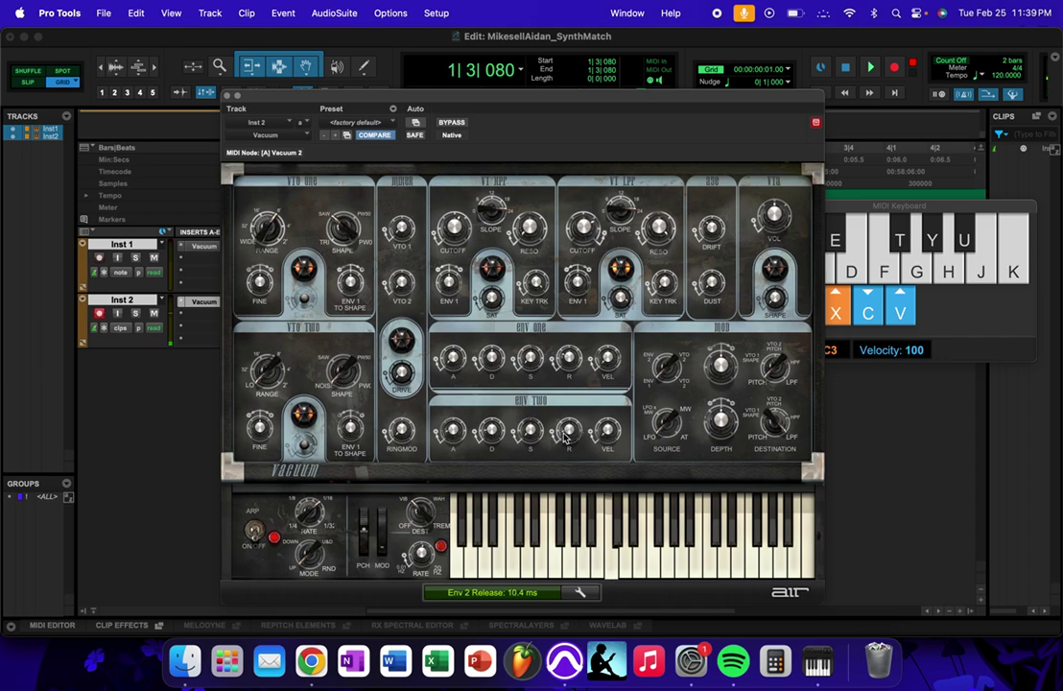
pyautogui.keyDown('alt'); pyautogui.click(571, 436); pyautogui.keyUp('alt')
pyautogui.moveTo(571, 436); pyautogui.dragTo(588, 436)
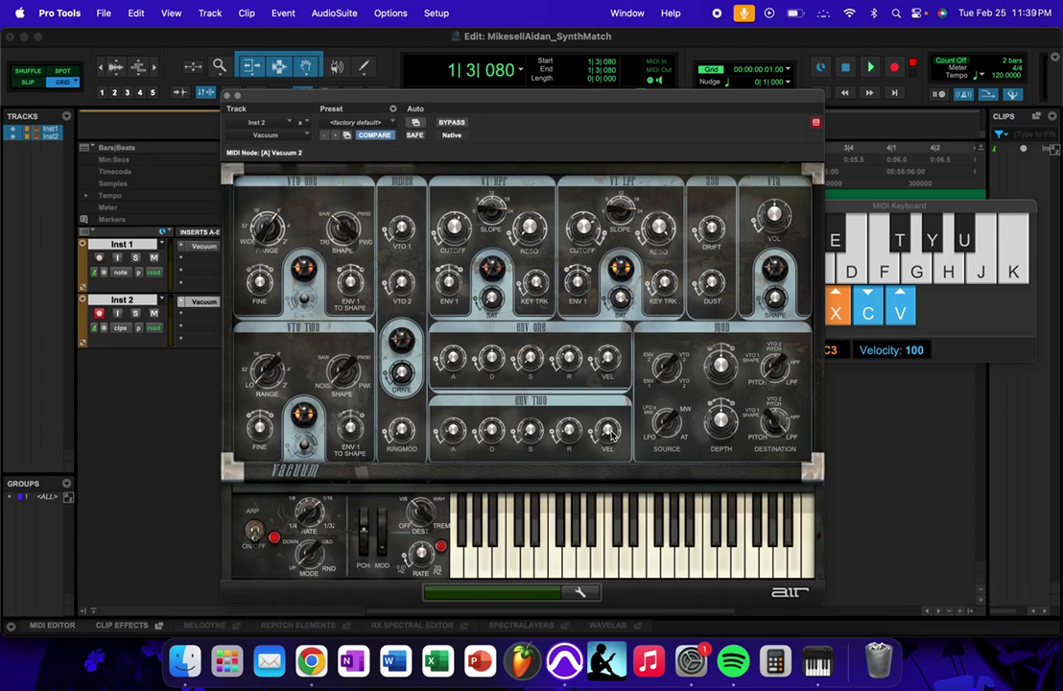
# Step: Lower envelope 2's velocity amount on Inst 2's Vacuum
pyautogui.click(610, 434)
pyautogui.moveTo(614, 457)
pyautogui.moveTo(610, 430); pyautogui.dragTo(610, 499)
# Step: Adjust the oscillator drift amount on Inst 2's Vacuum
pyautogui.moveTo(713, 227)
pyautogui.moveTo(713, 228); pyautogui.dragTo(680, 232)
pyautogui.scroll(-2, 729, 239)
pyautogui.moveTo(715, 281)
# Step: Adjust the VTA volume on Inst 2's Vacuum and sweep the amp shape, leaving it at about 74%
pyautogui.moveTo(779, 218); pyautogui.dragTo(816, 218)
pyautogui.moveTo(777, 305); pyautogui.dragTo(877, 298)
pyautogui.moveTo(776, 299)
pyautogui.mouseDown()
pyautogui.moveTo(688, 299)
pyautogui.moveTo(805, 289)
pyautogui.moveTo(779, 287)
pyautogui.mouseUp()
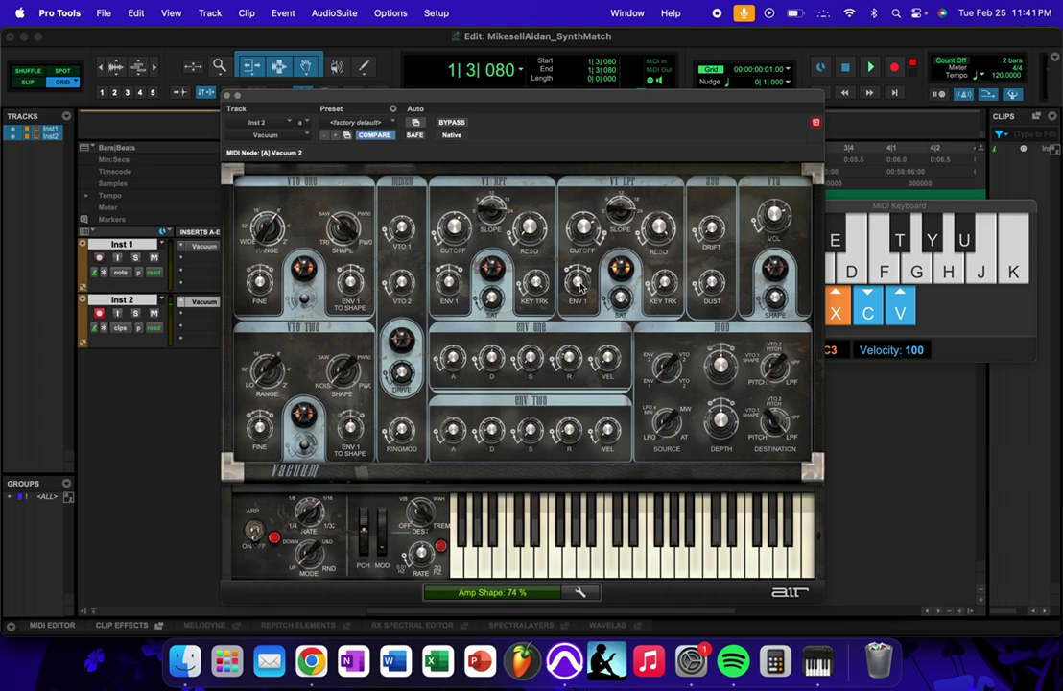
# Step: Try amp shape at 0% and about 57% on Inst 1's Vacuum, restore the preset with Compare, and return to Inst 2's Vacuum
pyautogui.click(210, 246)
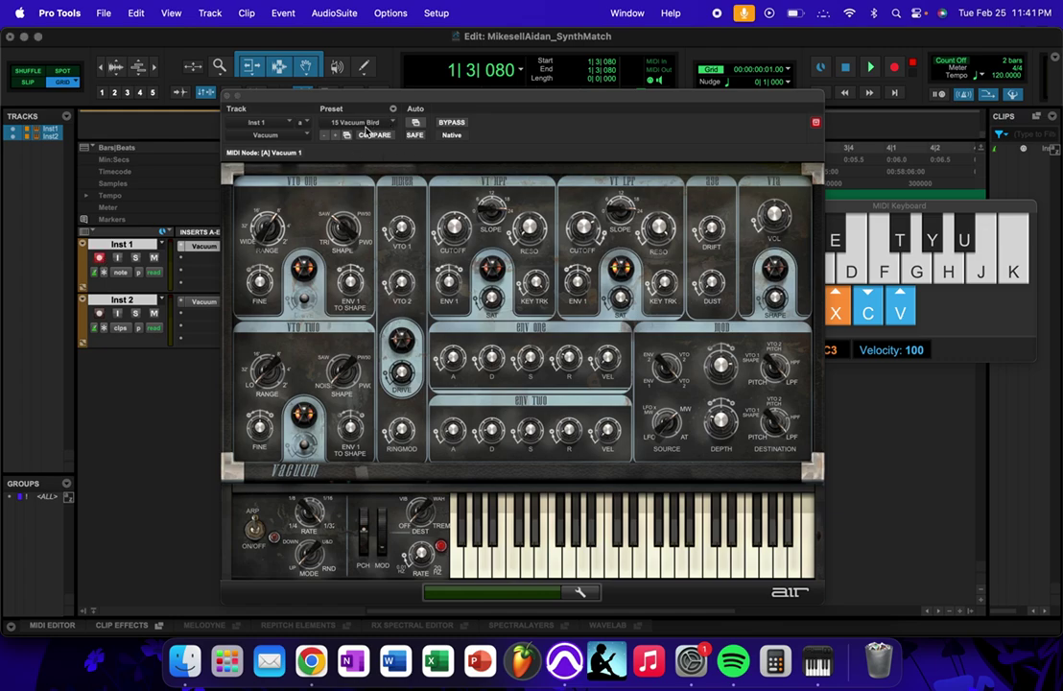
pyautogui.moveTo(775, 299); pyautogui.dragTo(779, 261)
pyautogui.keyDown('alt'); pyautogui.click(777, 298); pyautogui.keyUp('alt')
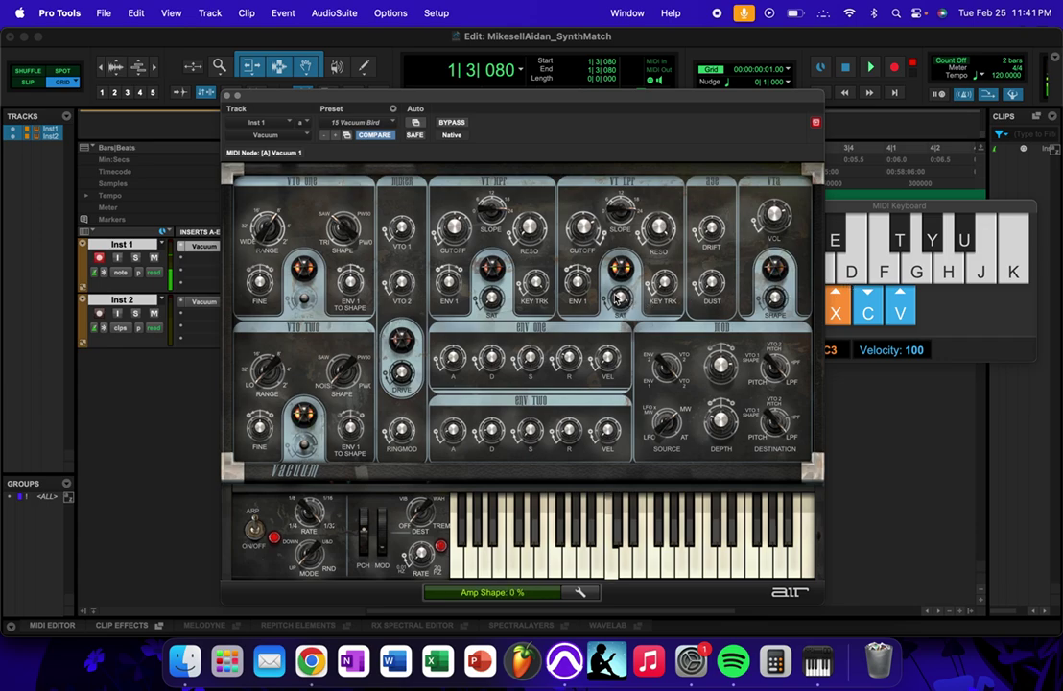
pyautogui.moveTo(778, 299); pyautogui.dragTo(867, 303)
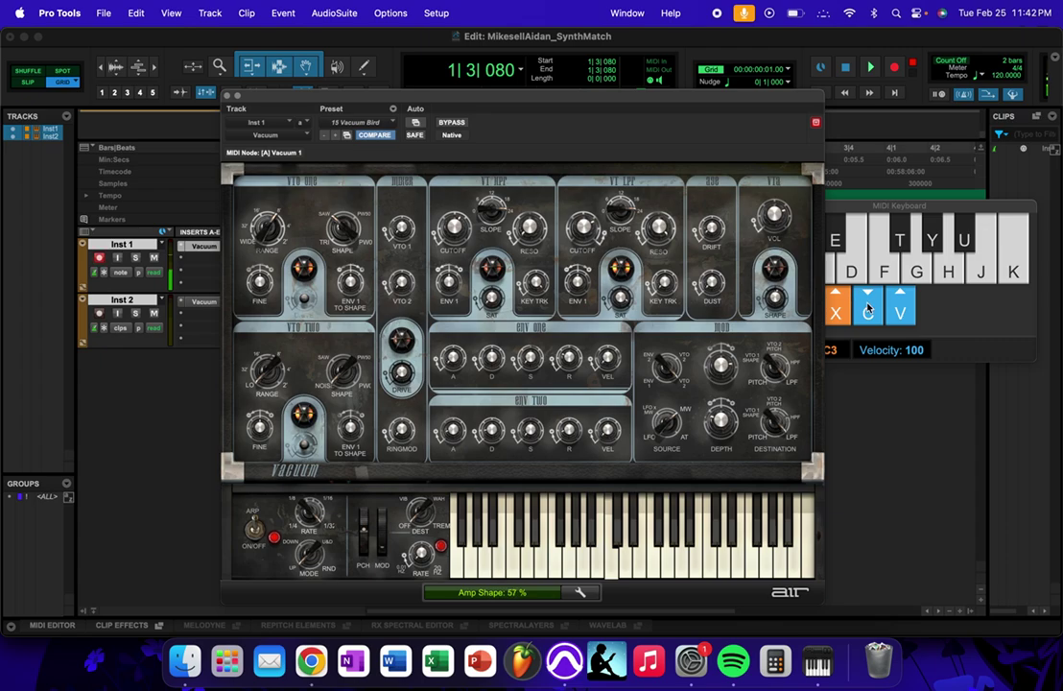
pyautogui.click(385, 136)
pyautogui.click(205, 303)
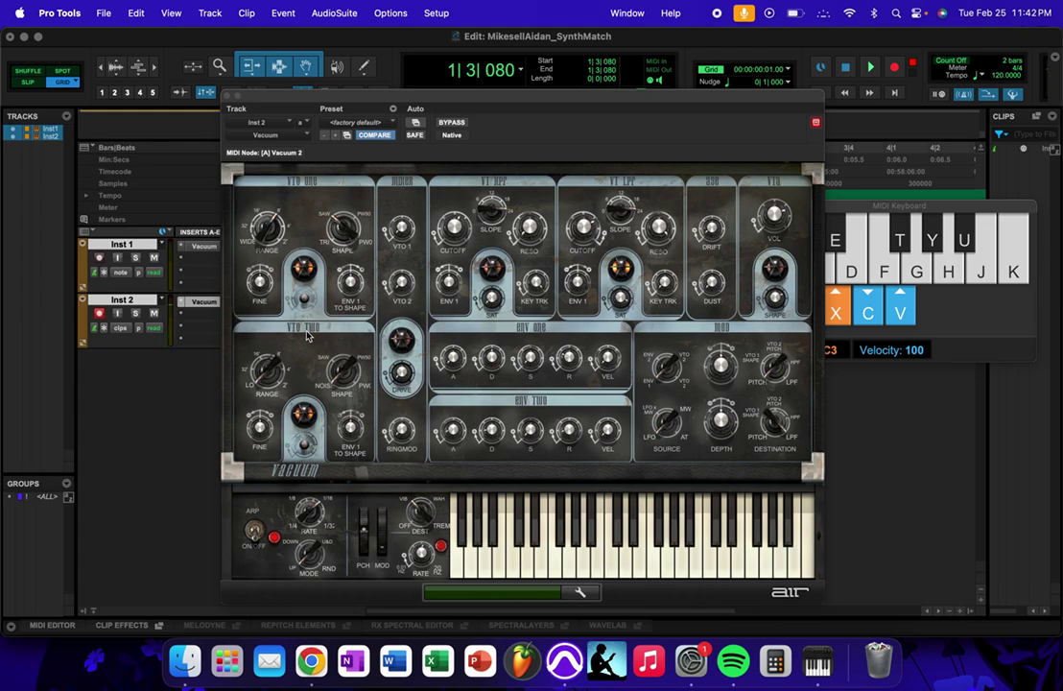
# Step: Change the mod 1 source on Inst 2's Vacuum, set its depth to about +58%, and audition a note
pyautogui.moveTo(779, 302)
pyautogui.moveTo(666, 369)
pyautogui.moveTo(666, 369); pyautogui.dragTo(677, 365)
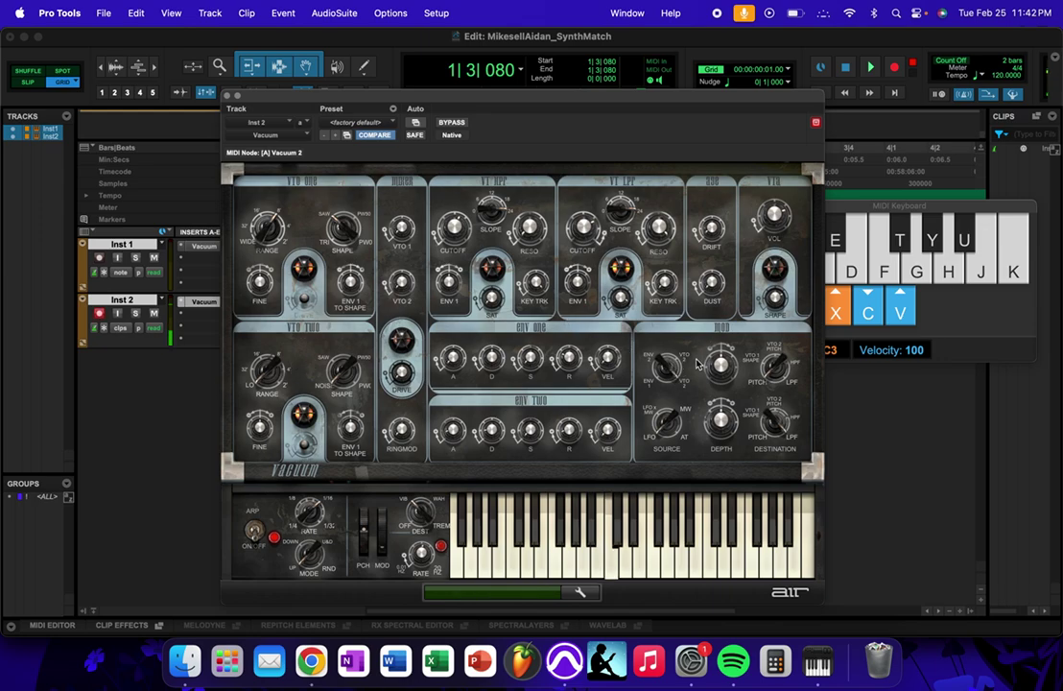
pyautogui.moveTo(724, 369)
pyautogui.moveTo(724, 370); pyautogui.dragTo(764, 369)
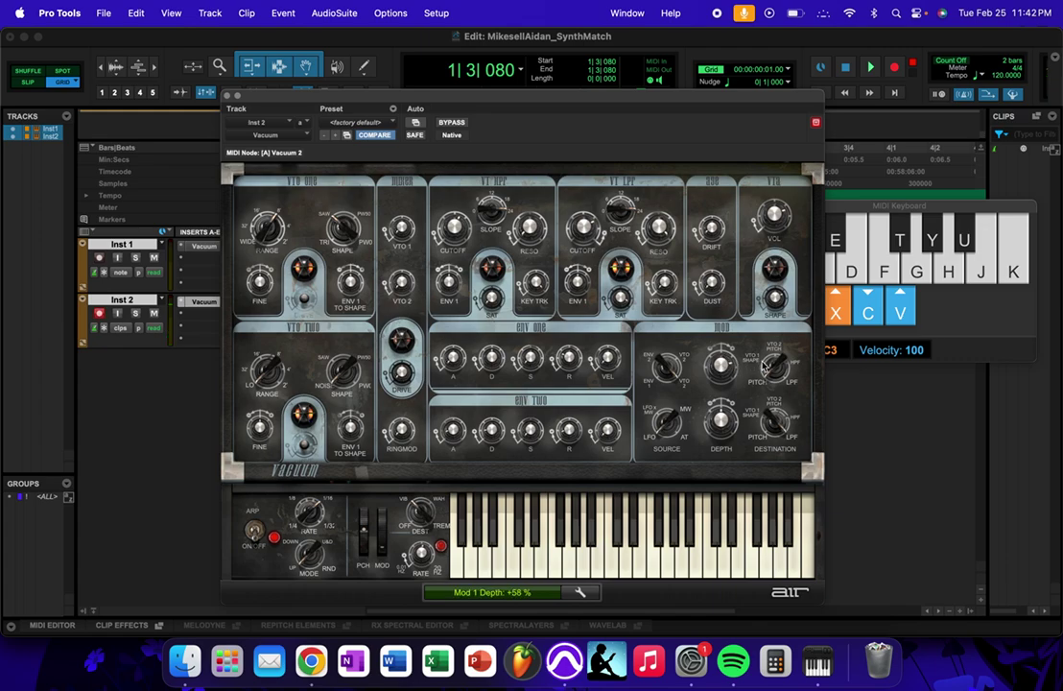
pyautogui.press('a')
pyautogui.press('a')
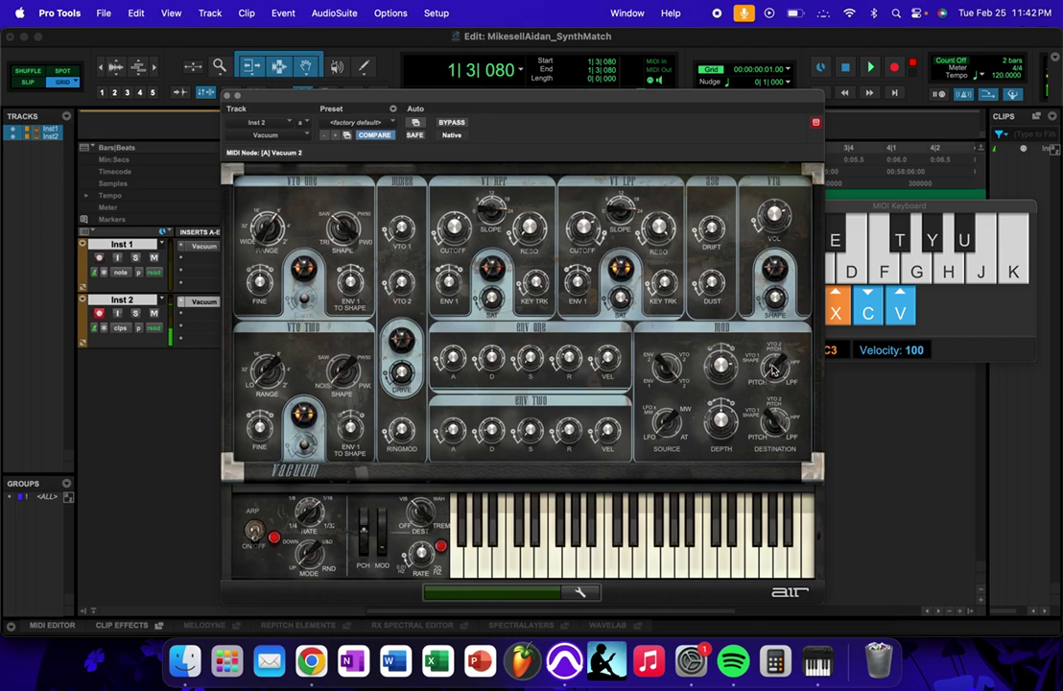
# Step: Change the mod 1 destination on Inst 2's Vacuum, audition several notes, and readjust the mod 1 depth
pyautogui.moveTo(770, 369); pyautogui.dragTo(917, 363)
pyautogui.press('s')
pyautogui.press('d')
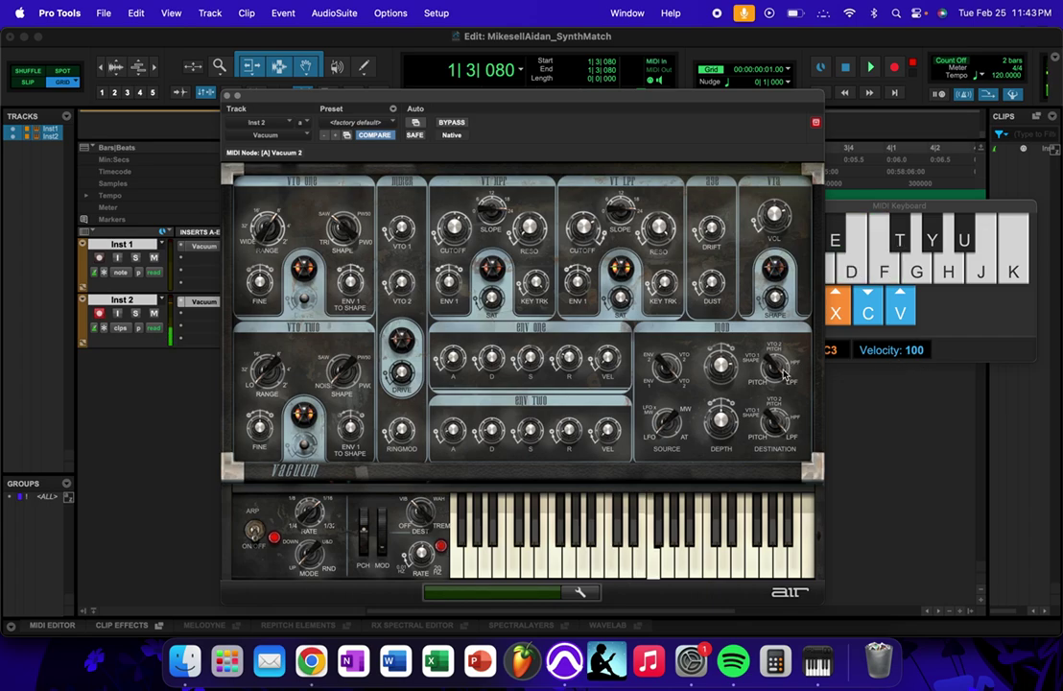
pyautogui.press('d')
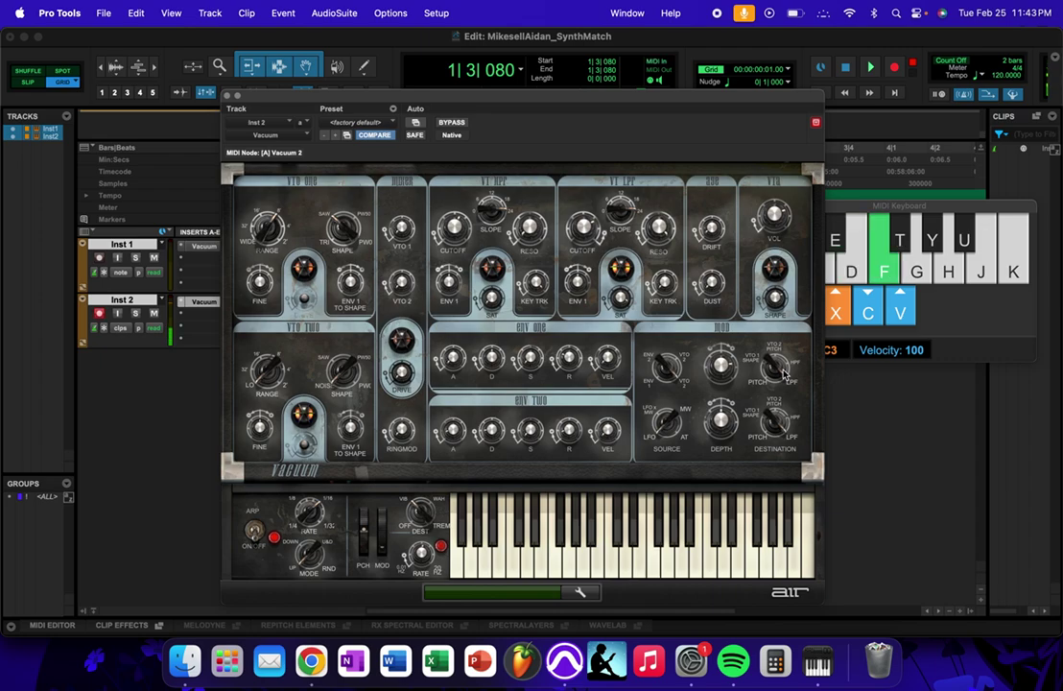
pyautogui.press('f')
pyautogui.press('f')
pyautogui.press('d')
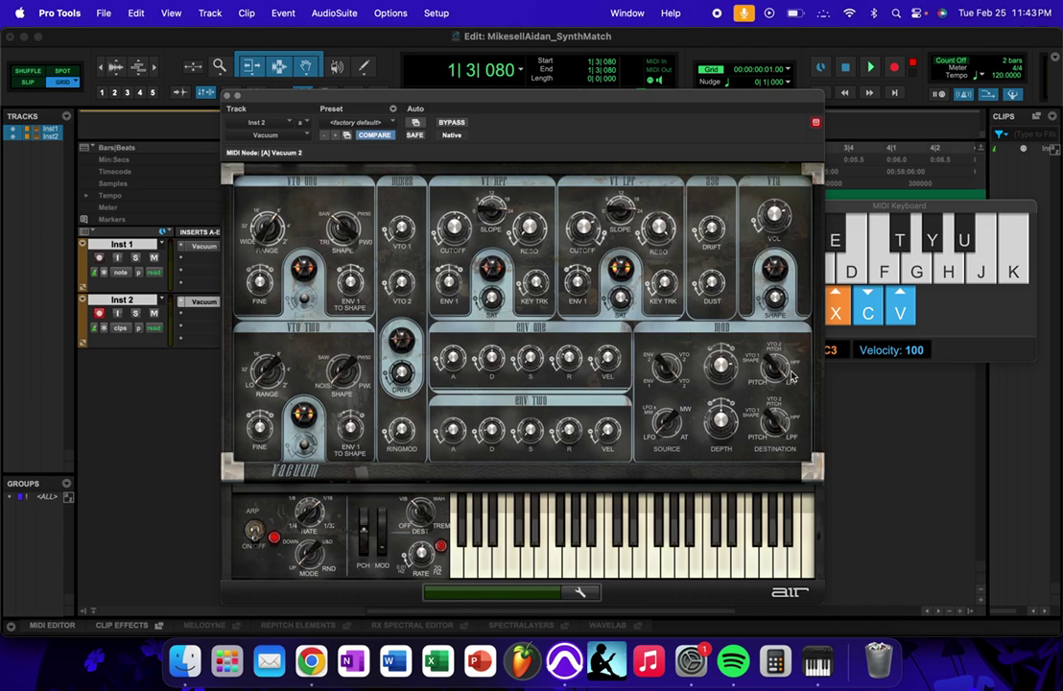
pyautogui.press('a')
pyautogui.moveTo(721, 366); pyautogui.dragTo(745, 368)
# Step: Change the mod 2 source, bring its depth into negative values, and sweep the mod wheel on Inst 2's Vacuum
pyautogui.moveTo(667, 423); pyautogui.dragTo(689, 422)
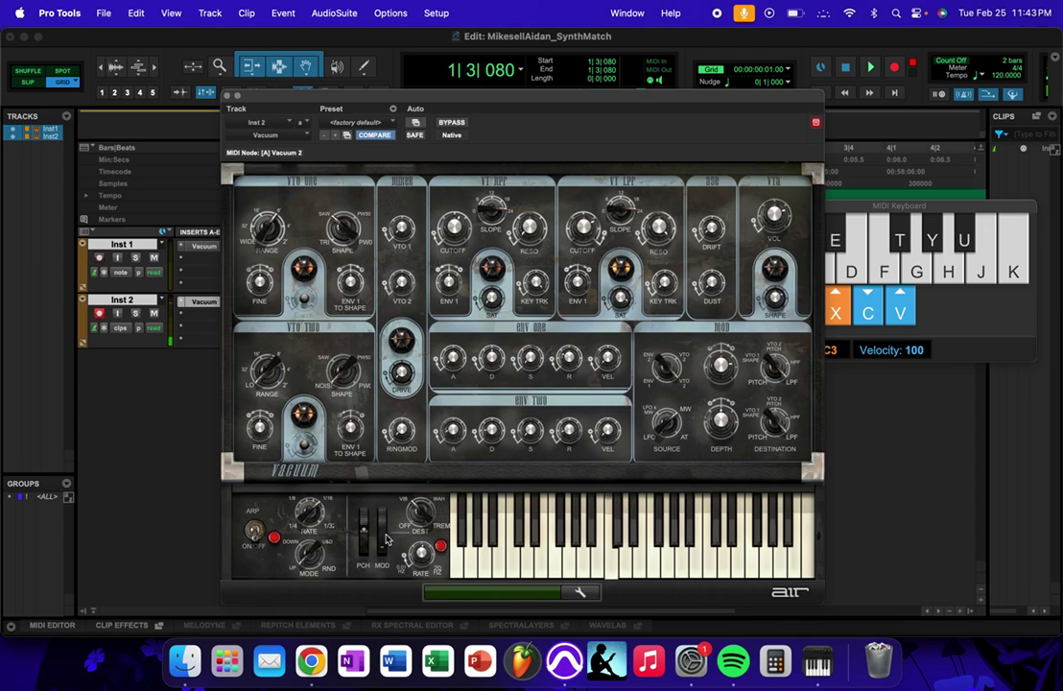
pyautogui.moveTo(386, 539); pyautogui.dragTo(418, 632)
pyautogui.moveTo(381, 537); pyautogui.dragTo(380, 477)
pyautogui.click(713, 422)
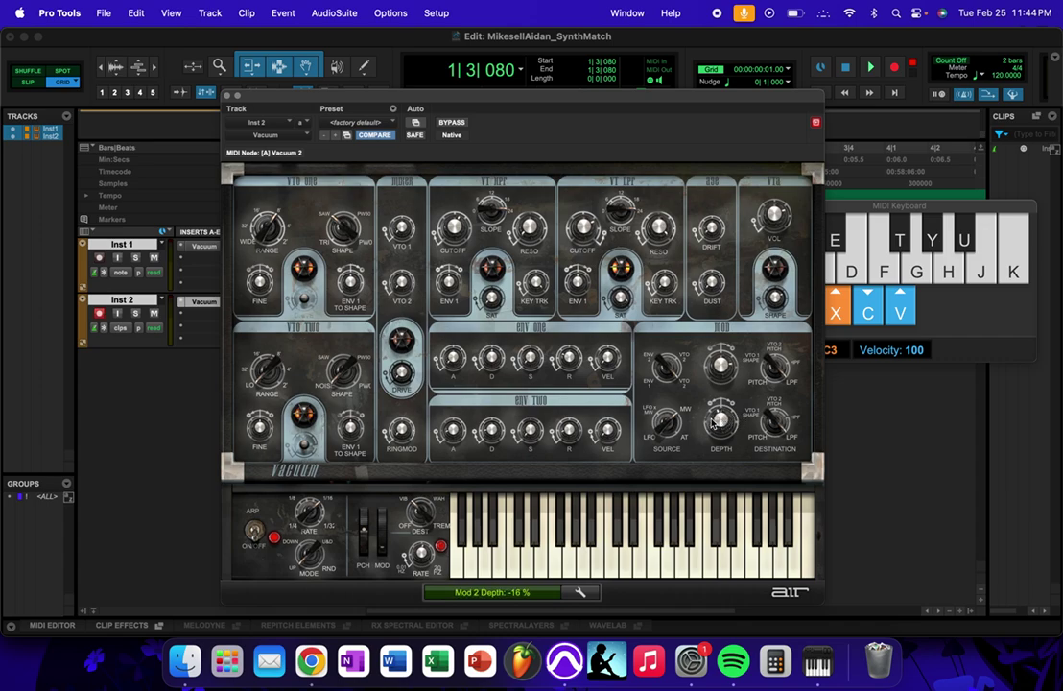
pyautogui.moveTo(700, 422); pyautogui.dragTo(683, 423)
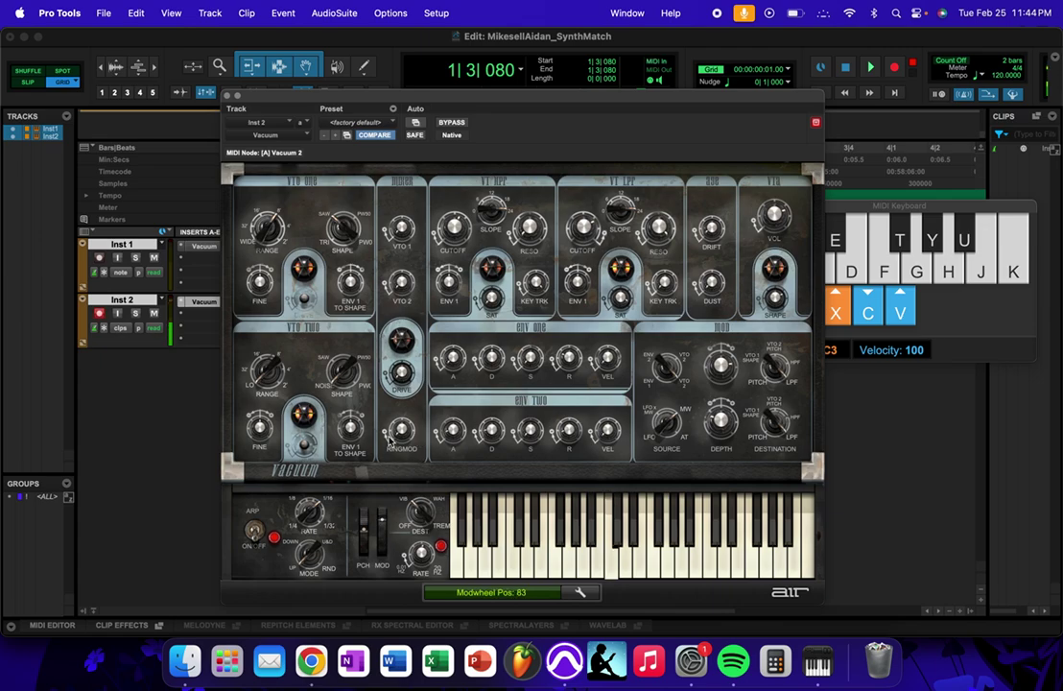
pyautogui.moveTo(390, 458); pyautogui.dragTo(387, 548)
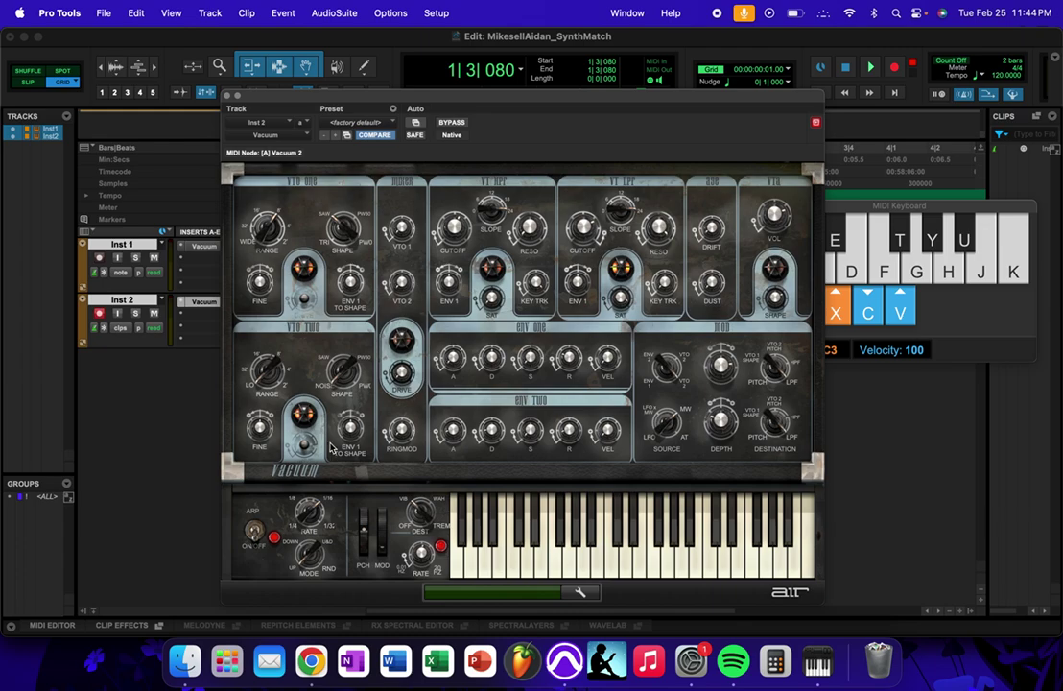
# Step: Toggle the arpeggiator on Inst 2's Vacuum to compare a note with and without it, then vary the arpeggiator rate
pyautogui.click(255, 530)
pyautogui.press('g')
pyautogui.click(254, 530)
pyautogui.click(256, 531)
pyautogui.moveTo(315, 515)
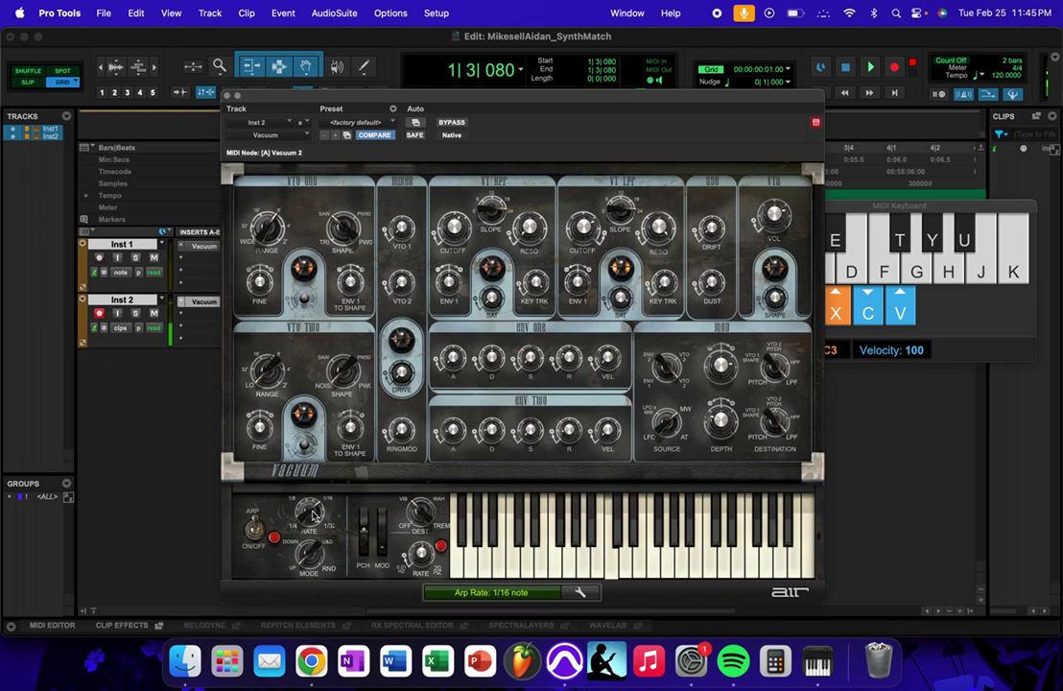
pyautogui.moveTo(311, 515); pyautogui.dragTo(389, 510)
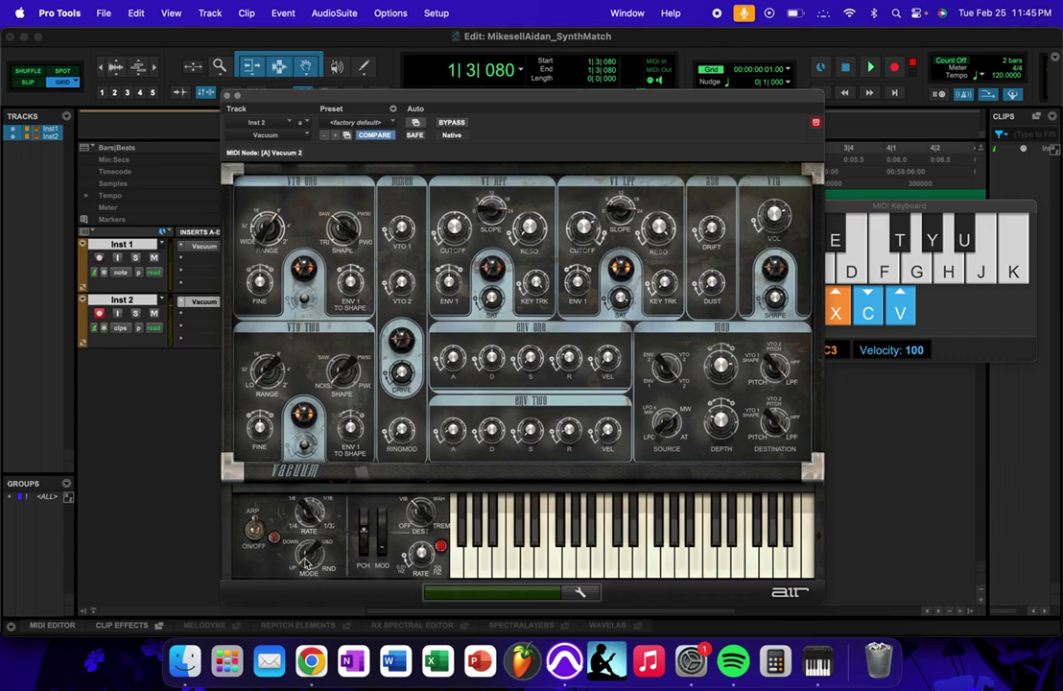
# Step: Audition notes with the arpeggiator mode set to Up on Inst 2's Vacuum, then change the mode again
pyautogui.press('f')
pyautogui.moveTo(307, 561)
pyautogui.mouseDown()
pyautogui.moveTo(336, 562)
pyautogui.moveTo(300, 558)
pyautogui.mouseUp()
pyautogui.press('f')
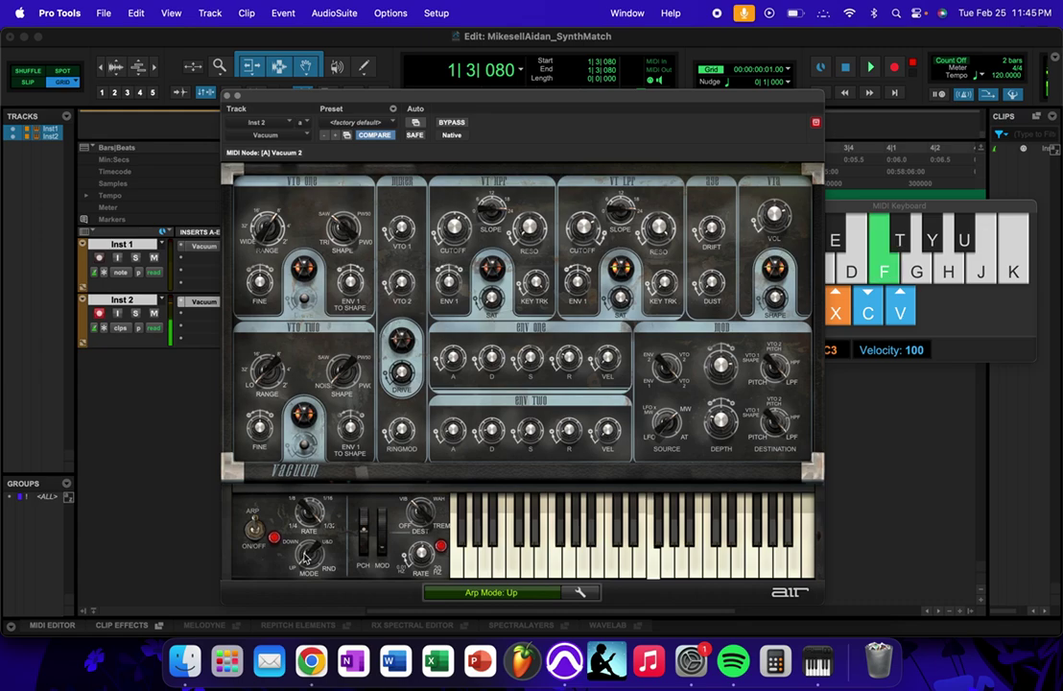
pyautogui.press('f')
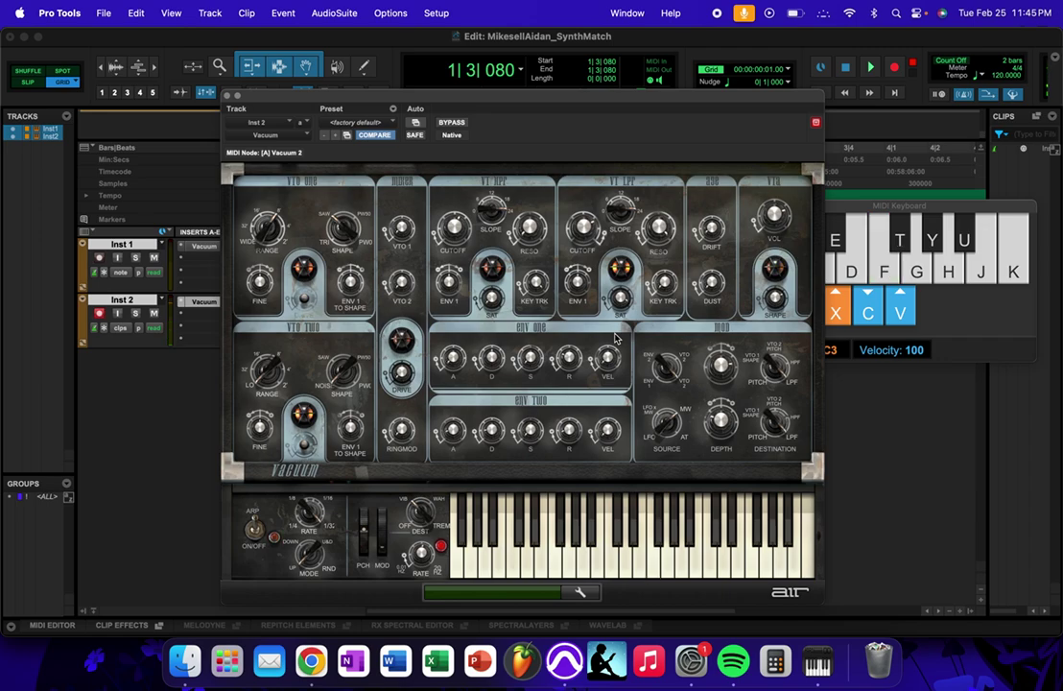
pyautogui.moveTo(308, 555); pyautogui.dragTo(332, 562)
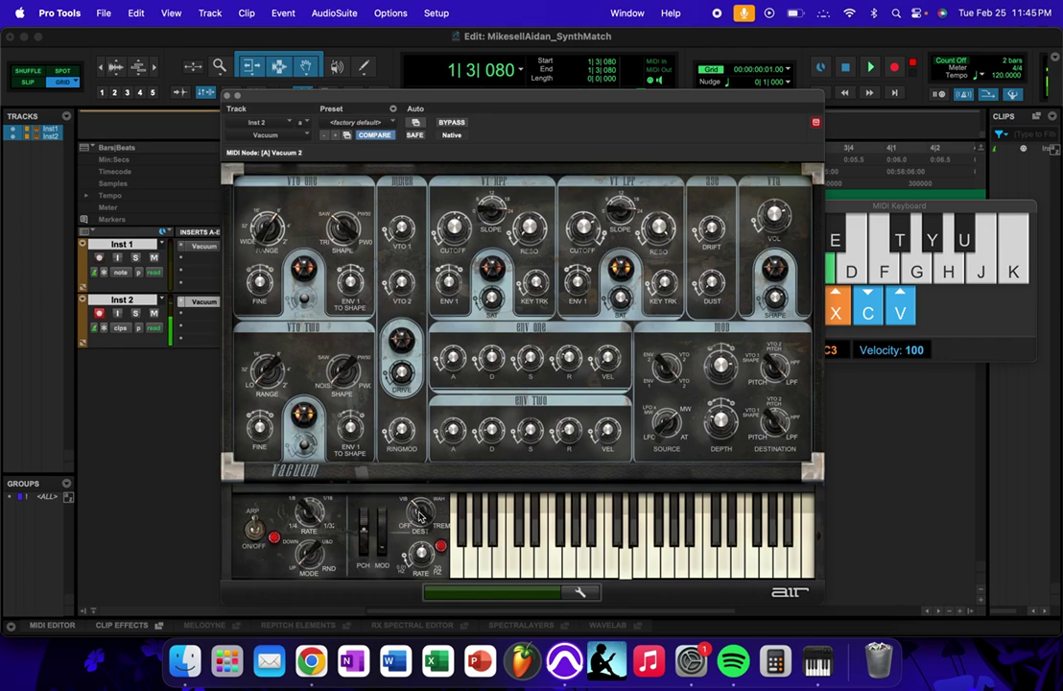
# Step: Route the mod wheel to Vib and then Wah on Inst 2's Vacuum, auditioning a note while changing the destination
pyautogui.moveTo(419, 516); pyautogui.dragTo(421, 512)
pyautogui.moveTo(419, 518)
pyautogui.moveTo(419, 519); pyautogui.dragTo(444, 515)
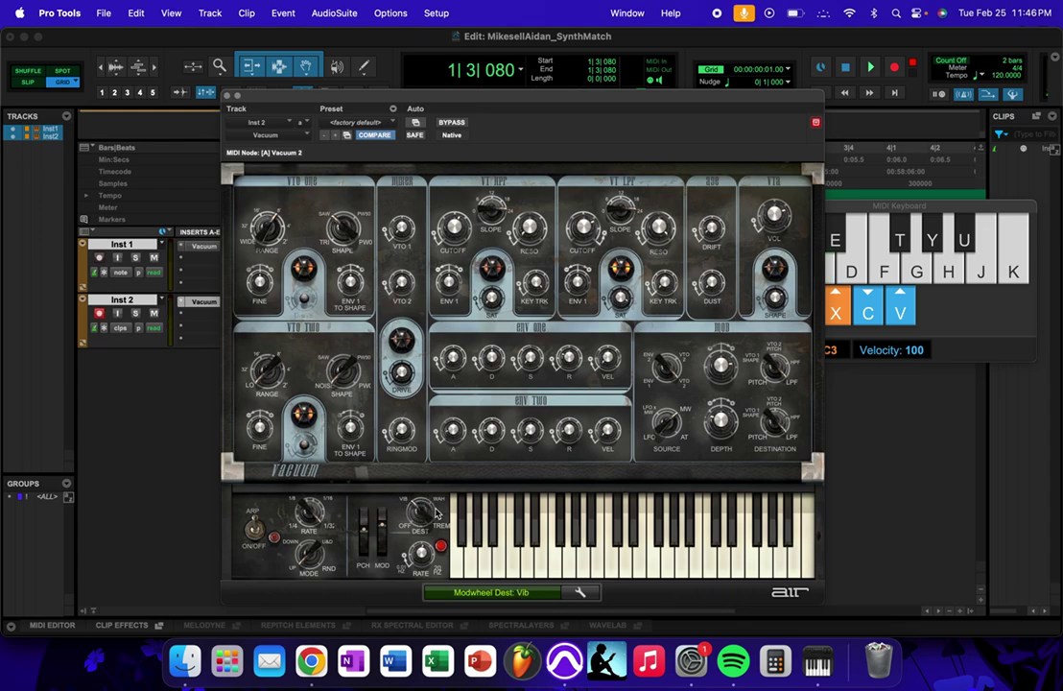
pyautogui.press('s')
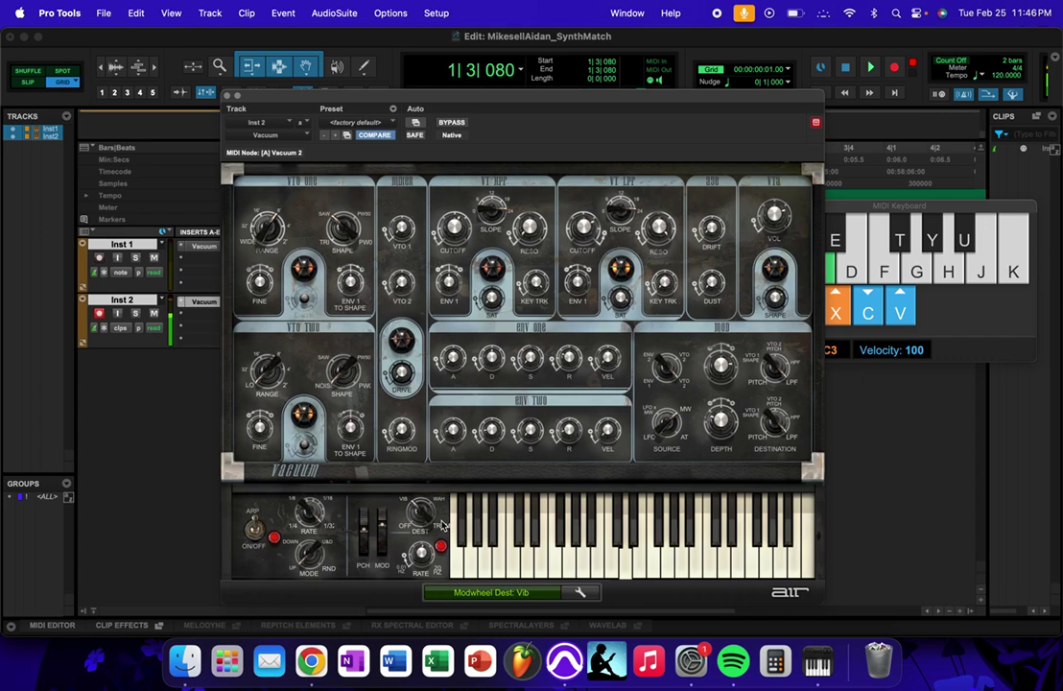
pyautogui.moveTo(442, 524); pyautogui.dragTo(431, 511)
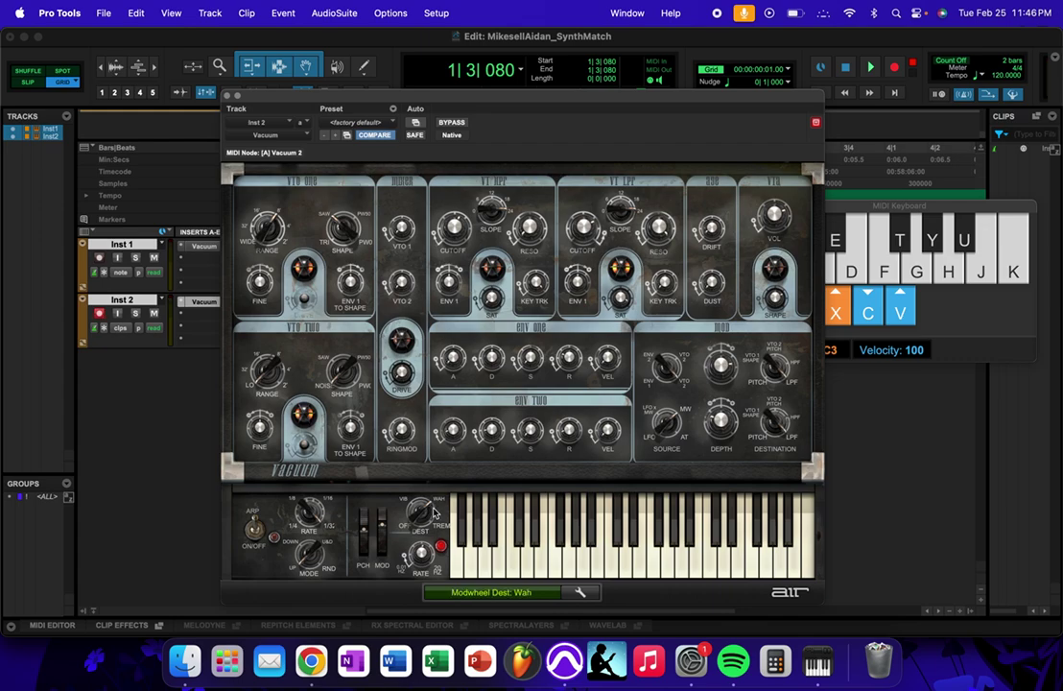
pyautogui.moveTo(434, 513); pyautogui.dragTo(441, 498)
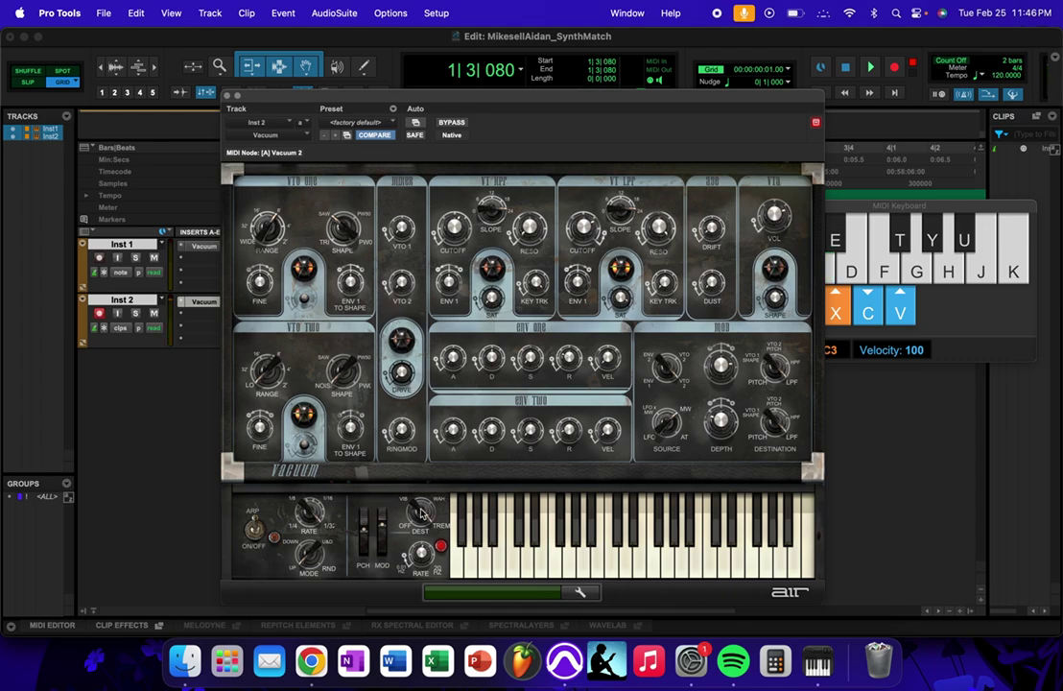
# Step: Switch the mod wheel destination to Off on Inst 2's Vacuum, set the Mod LFO rate to 0.01 Hz, and audition a note
pyautogui.moveTo(421, 511); pyautogui.dragTo(303, 523)
pyautogui.press('s')
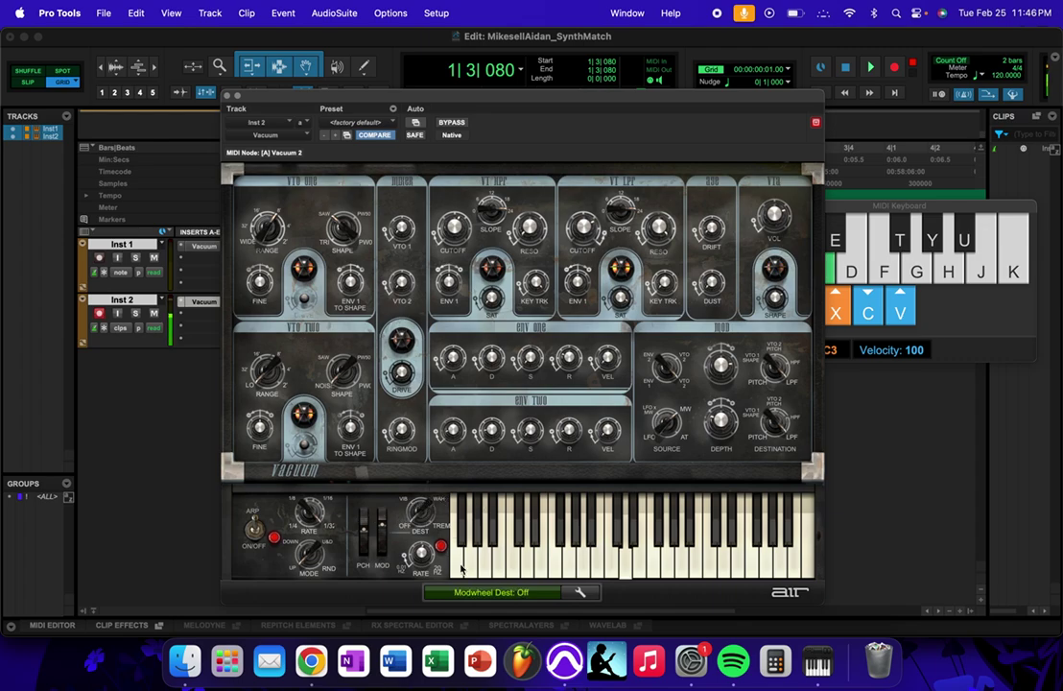
pyautogui.moveTo(416, 514)
pyautogui.moveTo(422, 554)
pyautogui.moveTo(395, 560); pyautogui.dragTo(336, 566)
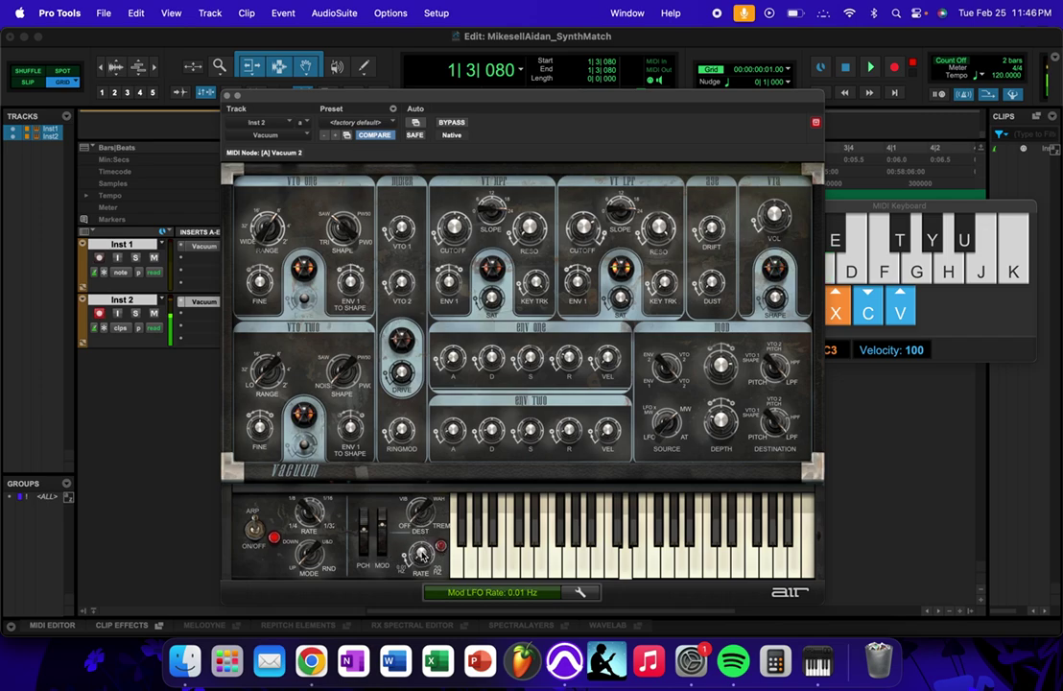
pyautogui.moveTo(385, 530)
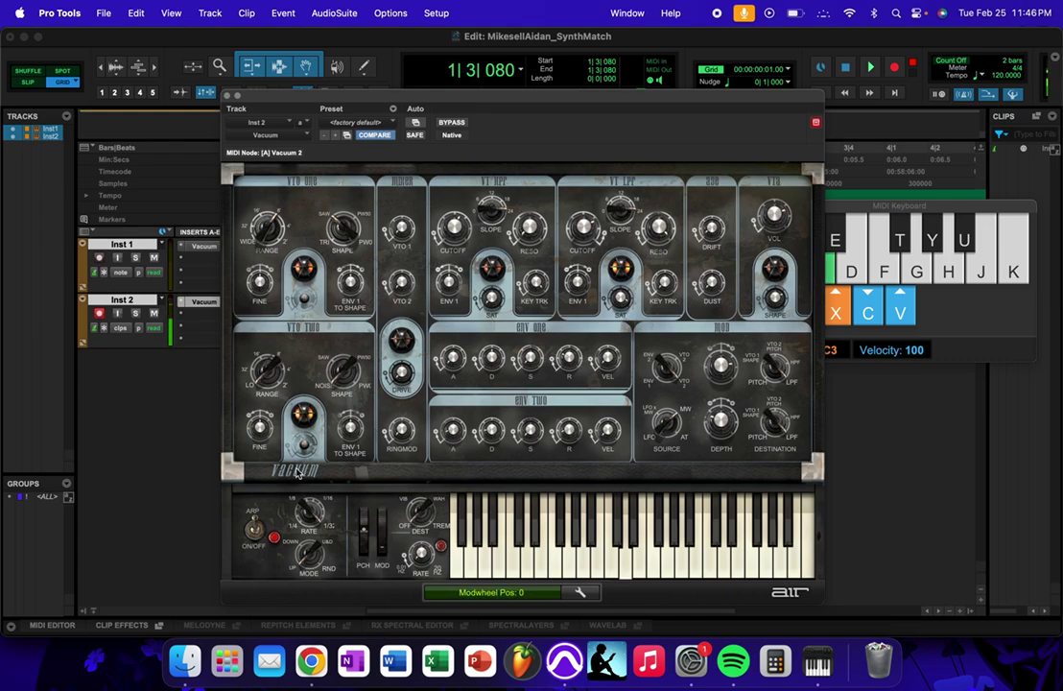
pyautogui.press('s')
# Step: Alternate record arming between Inst 1's 15 Vacuum Bird and Inst 2's edited patch to compare the same note
pyautogui.click(99, 257)
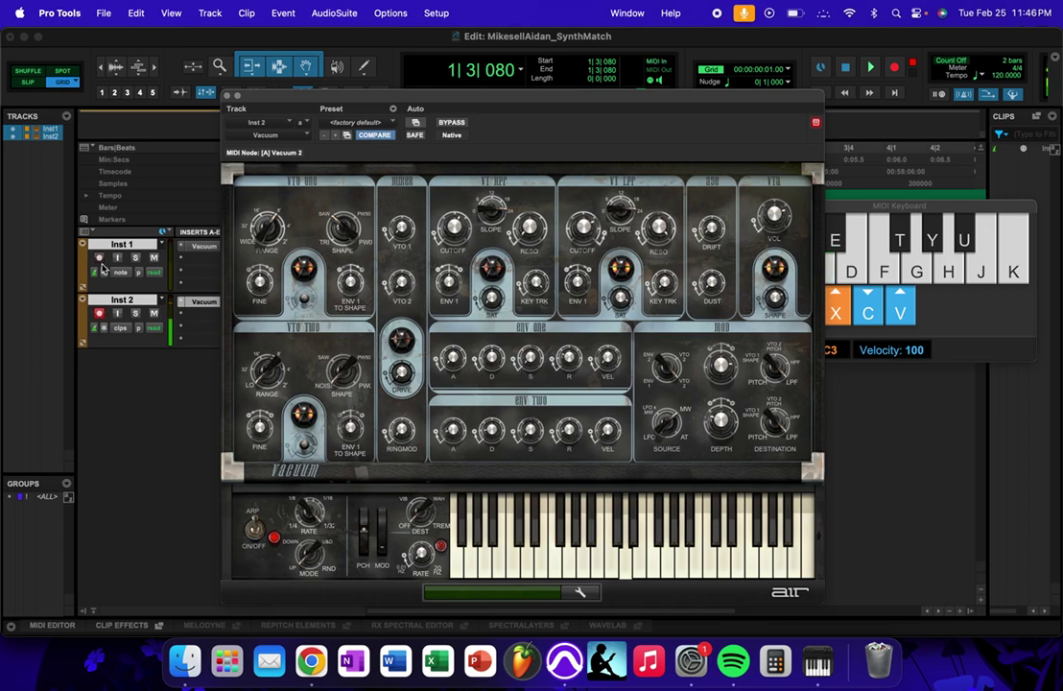
pyautogui.click(200, 249)
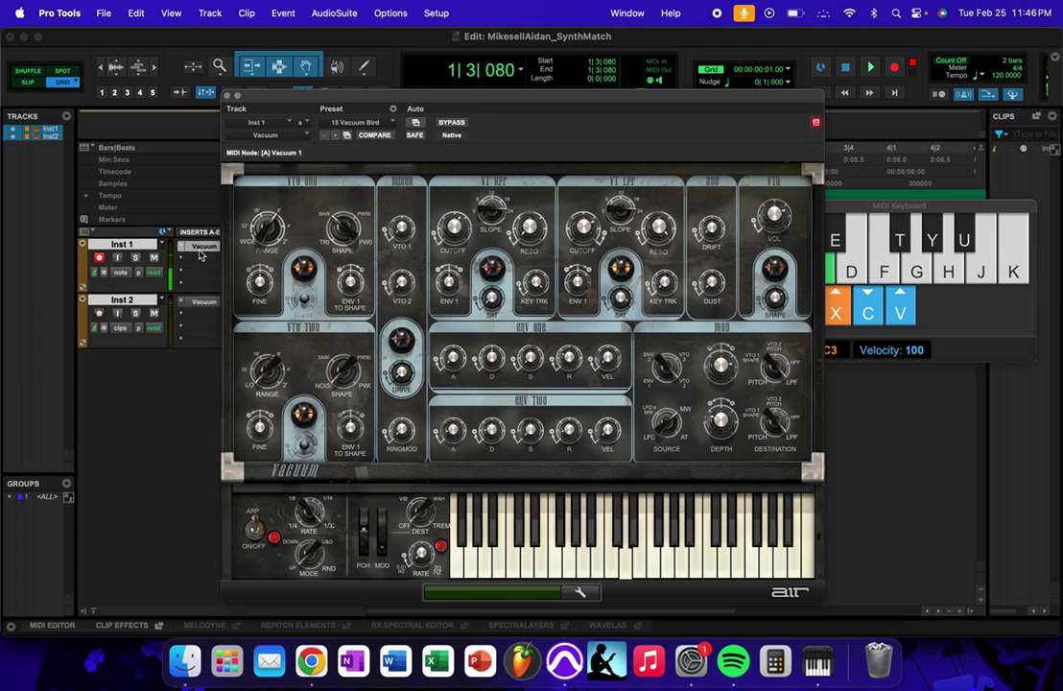
pyautogui.press('s')
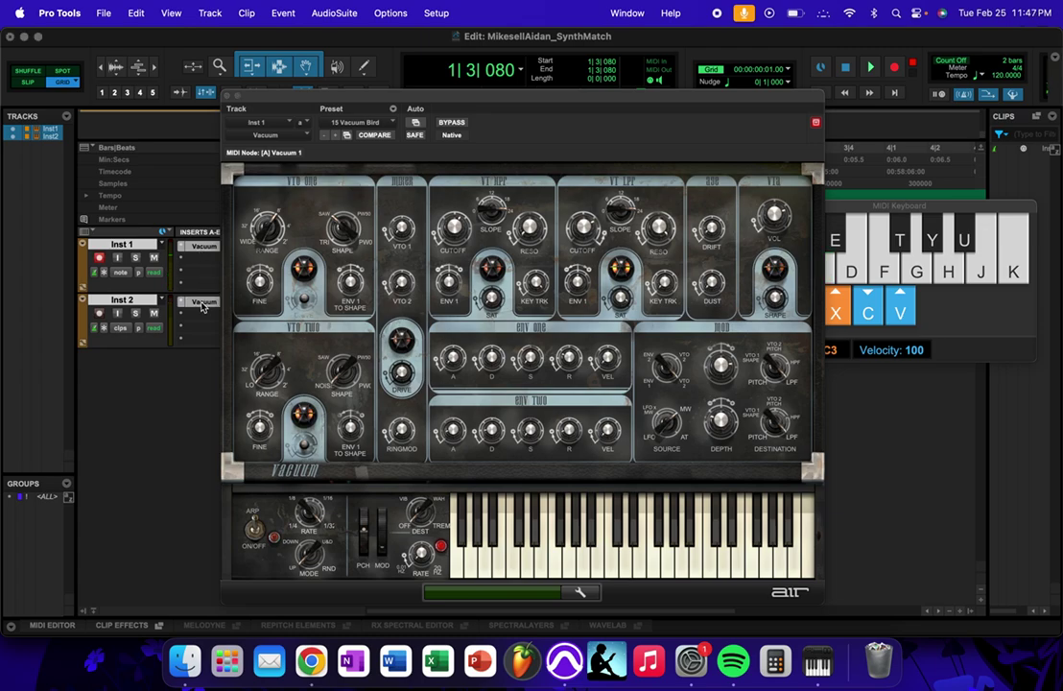
pyautogui.click(99, 313)
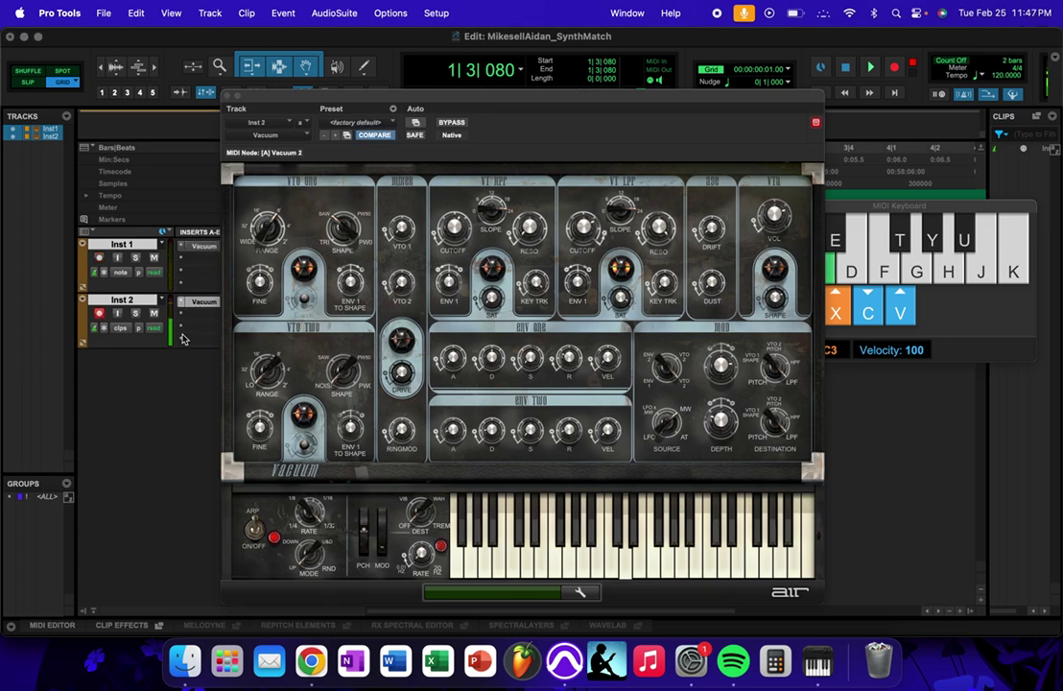
pyautogui.click(100, 264)
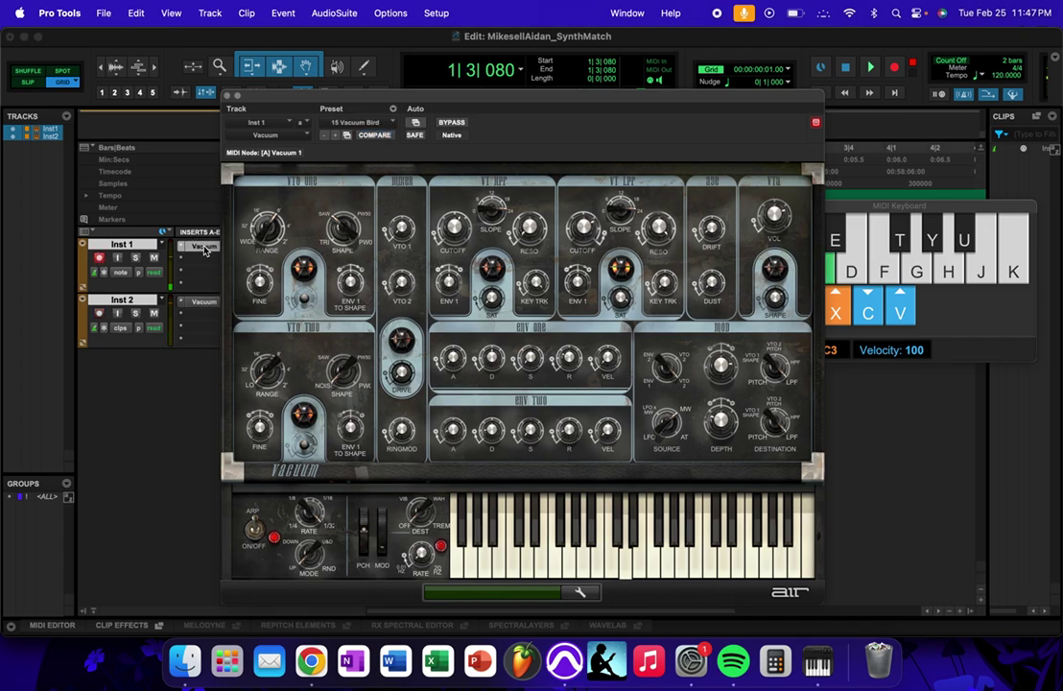
pyautogui.press('s')
pyautogui.click(205, 303)
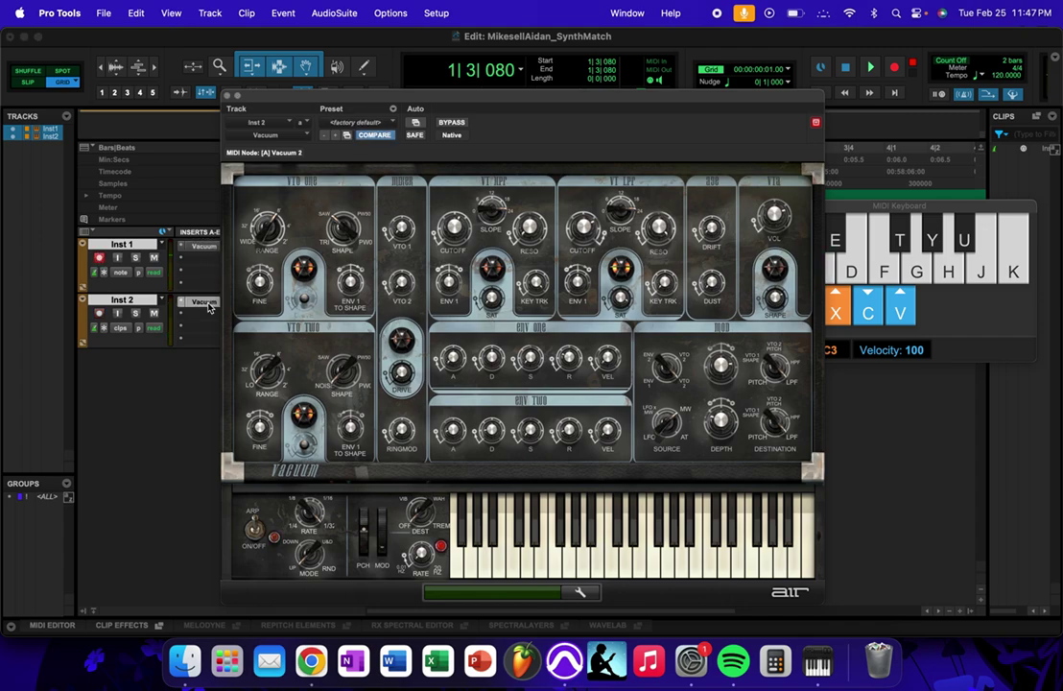
pyautogui.click(204, 251)
pyautogui.click(207, 303)
pyautogui.click(100, 313)
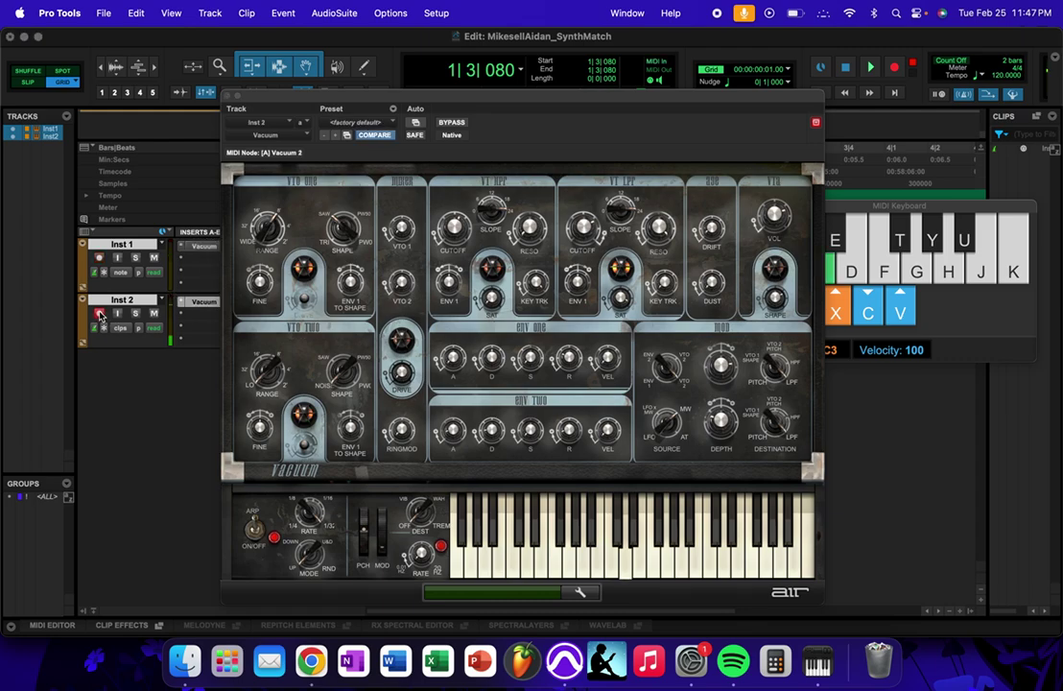
pyautogui.press('s')
# Step: Compare Inst 1's Vacuum settings with Inst 2's again, re-arm Inst 2, and save the session
pyautogui.click(203, 246)
pyautogui.click(99, 257)
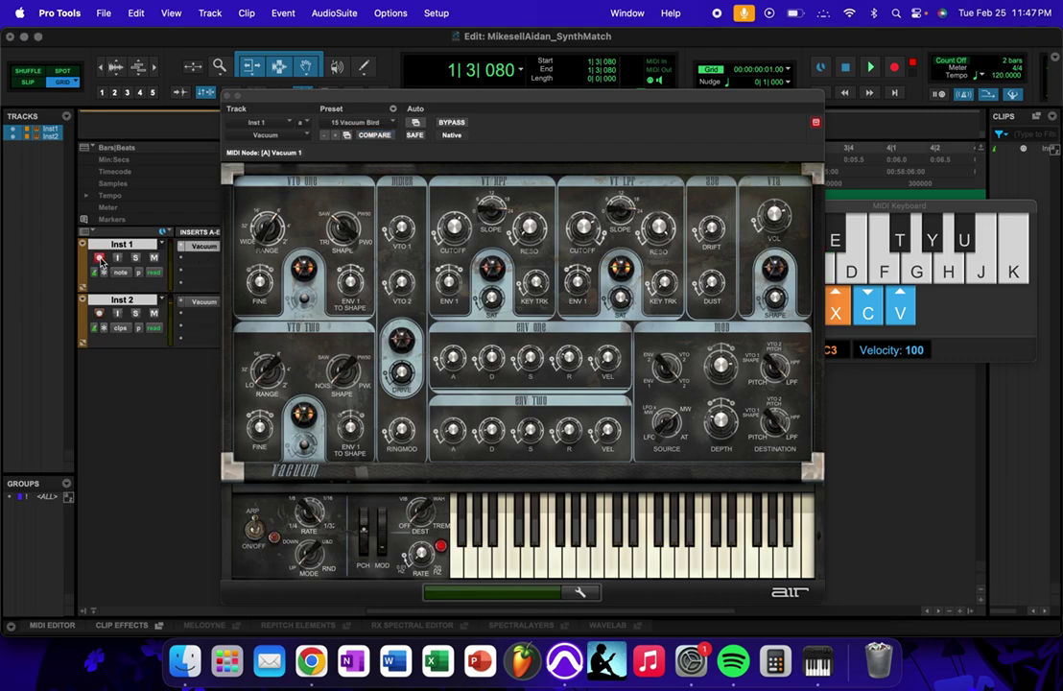
pyautogui.click(203, 301)
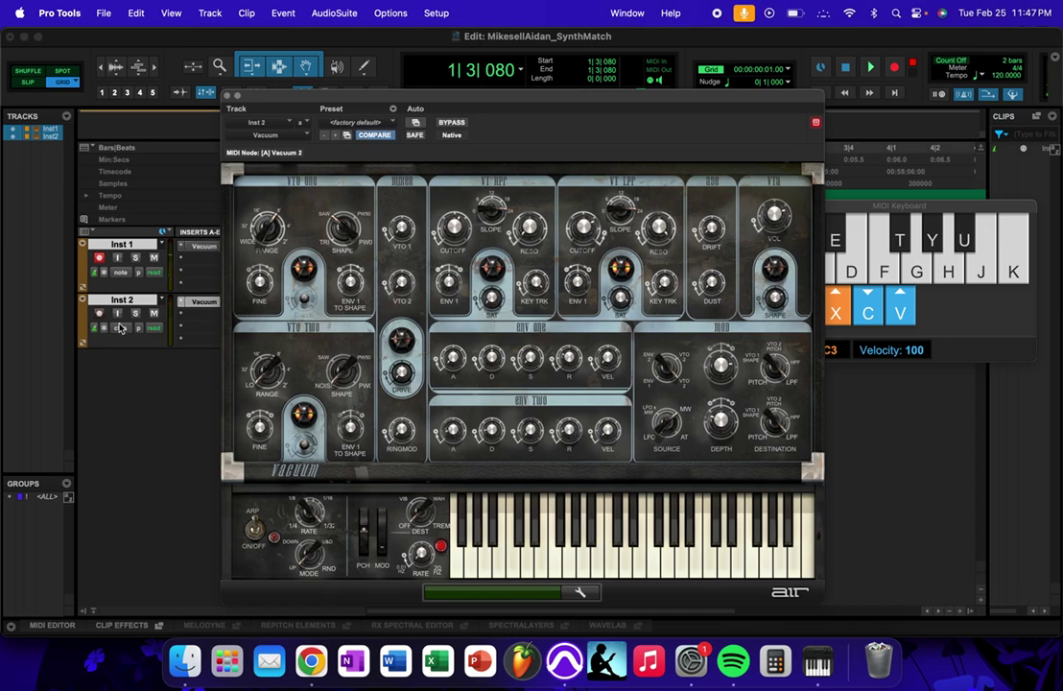
pyautogui.click(99, 313)
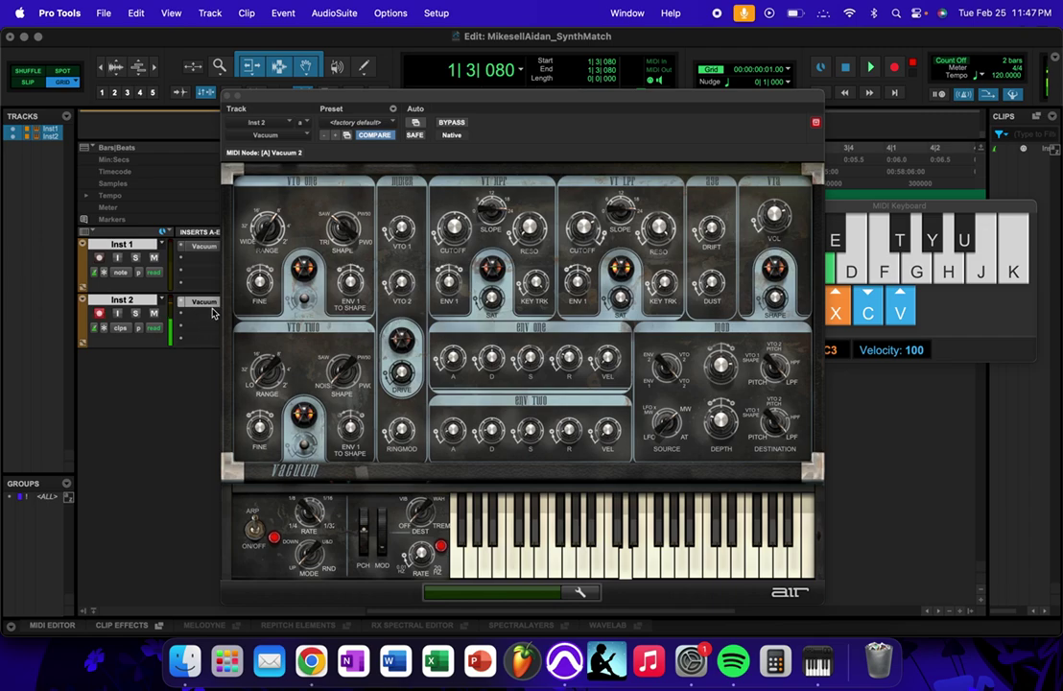
pyautogui.press('super+s')
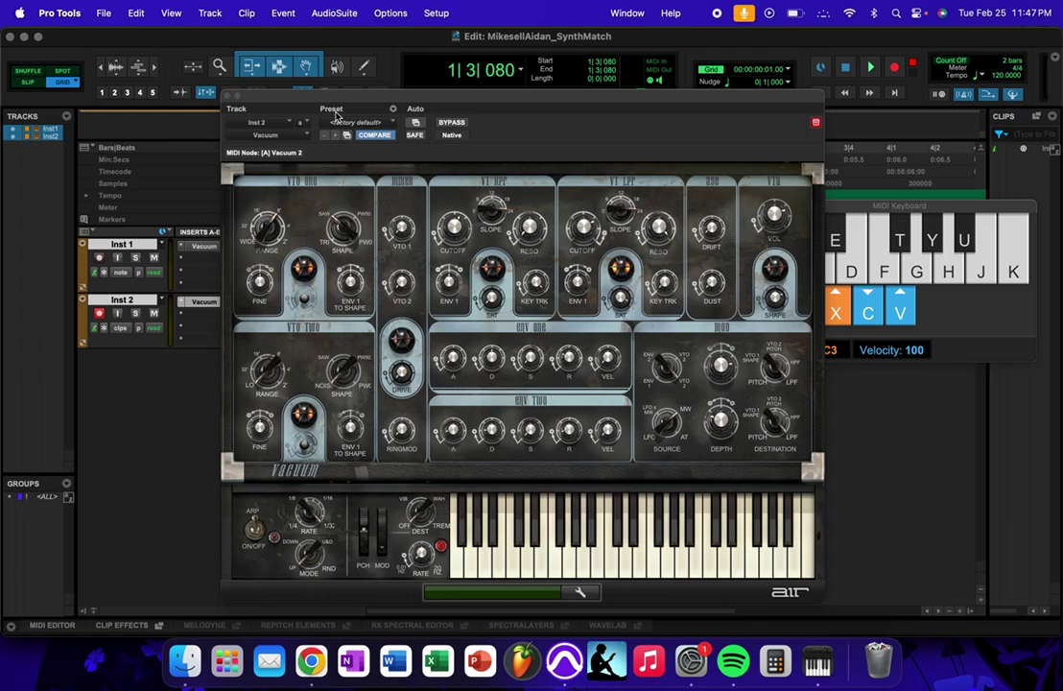
# Step: Reset Inst 2's Vacuum to the factory default and load the FX preset 27 Race Car on Inst 1's Vacuum
pyautogui.click(372, 123)
pyautogui.click(370, 129)
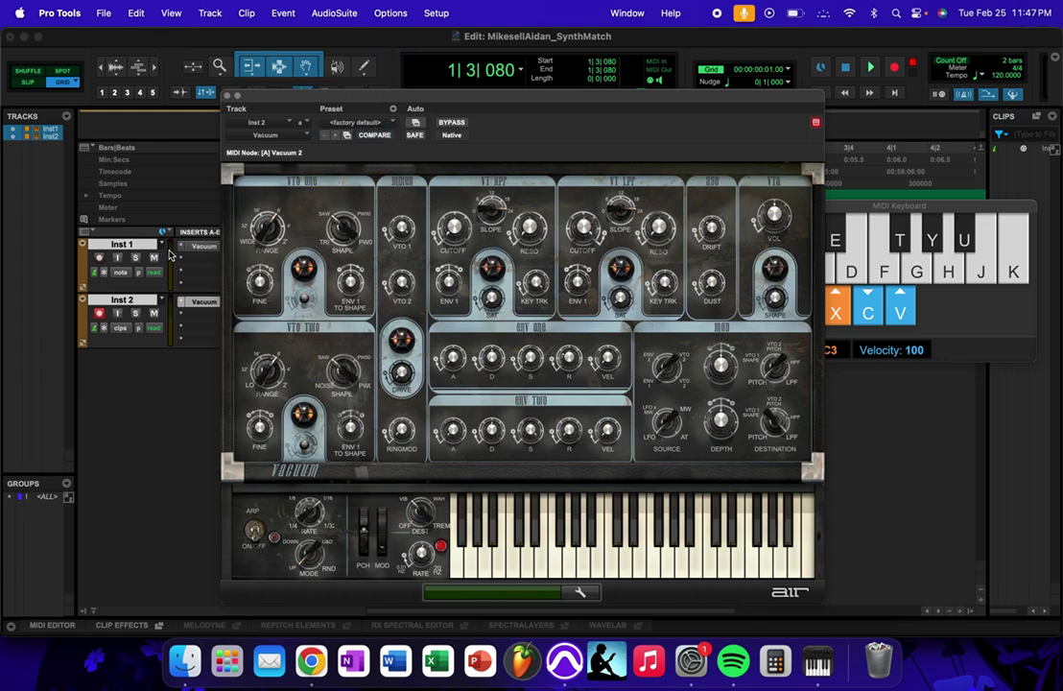
pyautogui.click(203, 247)
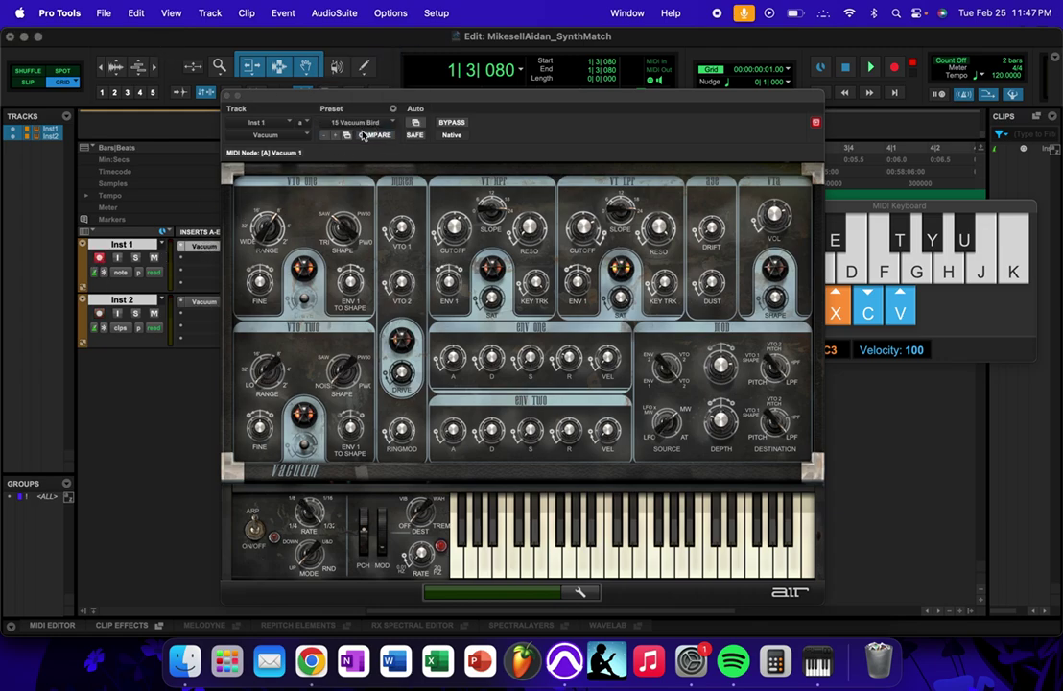
pyautogui.click(331, 122)
pyautogui.moveTo(390, 174)
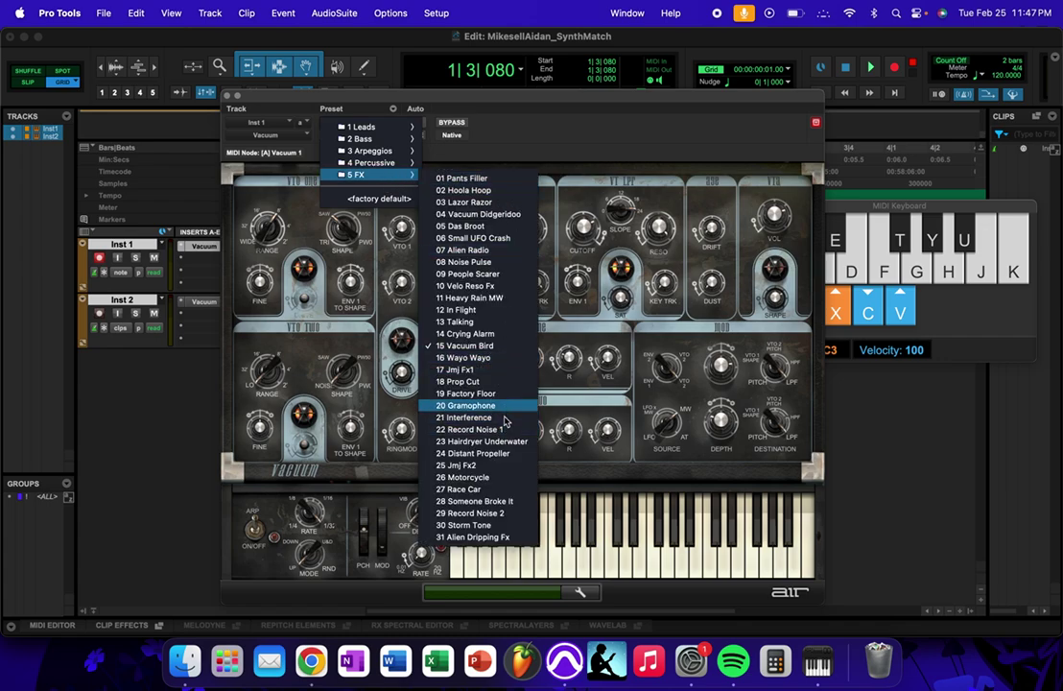
pyautogui.click(460, 488)
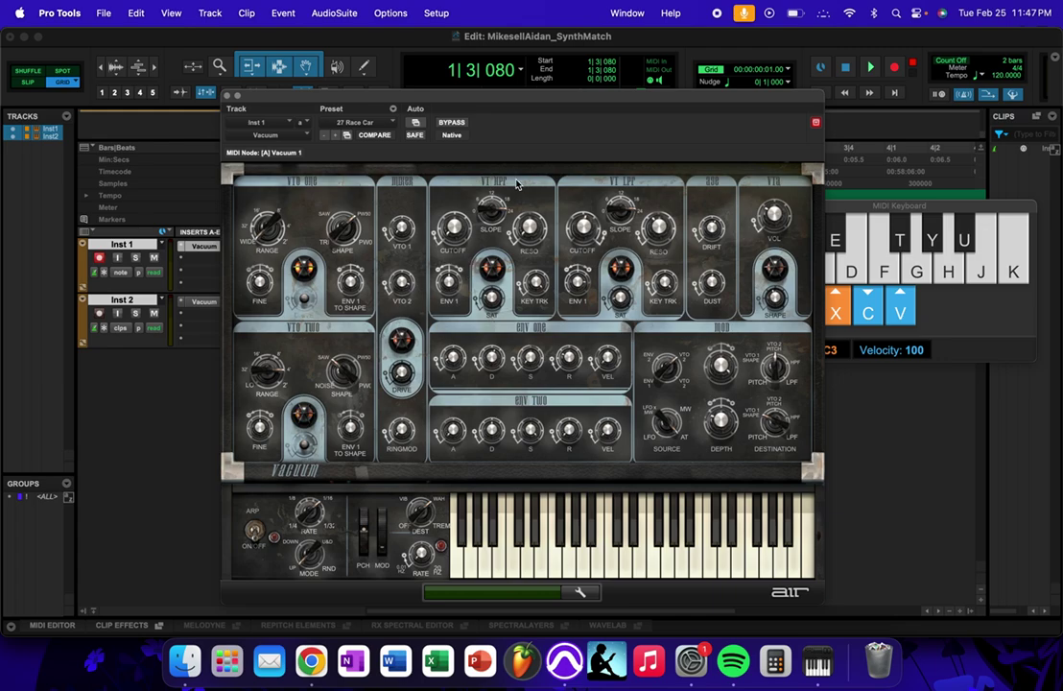
# Step: Audition a note on Inst 1's 27 Race Car, then on Inst 2's factory default patch with Inst 2 record-armed
pyautogui.moveTo(570, 100); pyautogui.dragTo(561, 94)
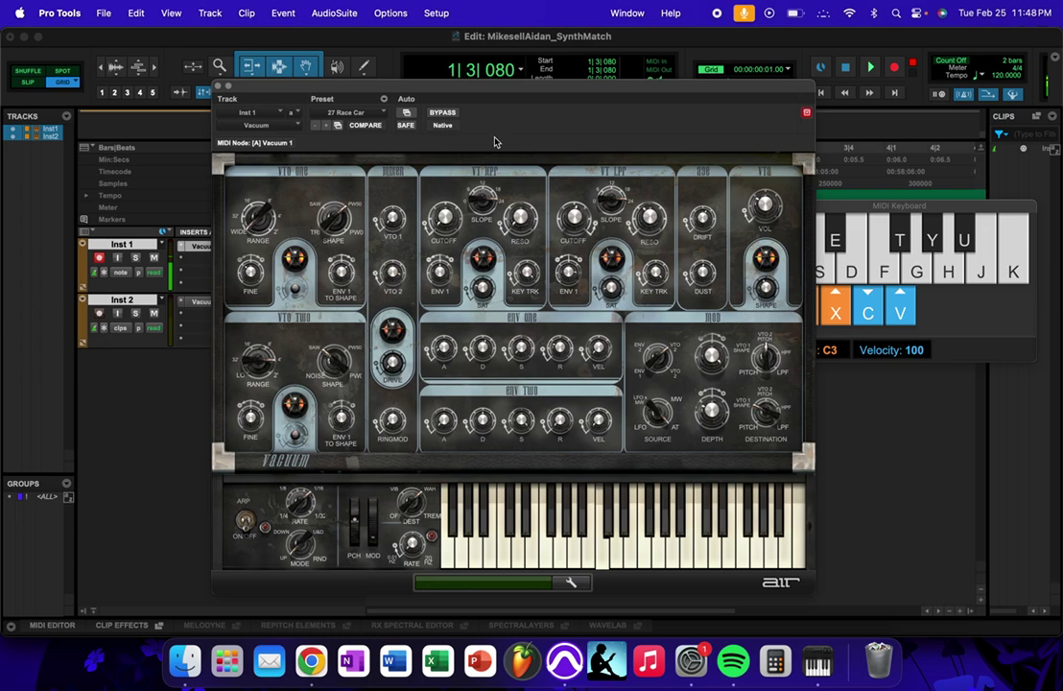
pyautogui.press('d')
pyautogui.click(98, 314)
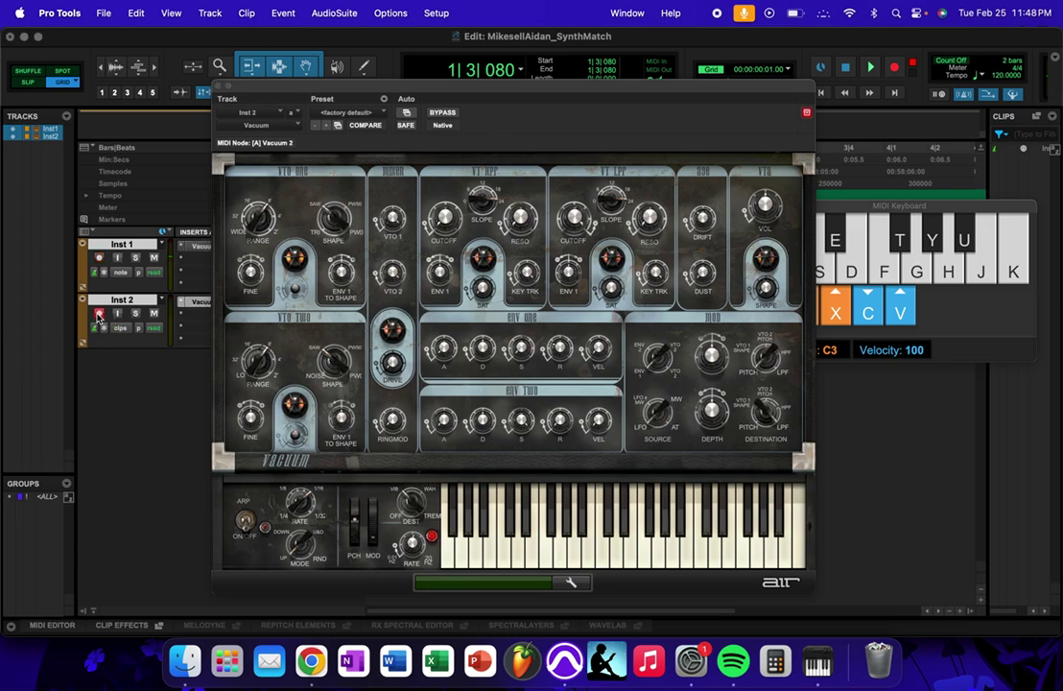
pyautogui.press('d')
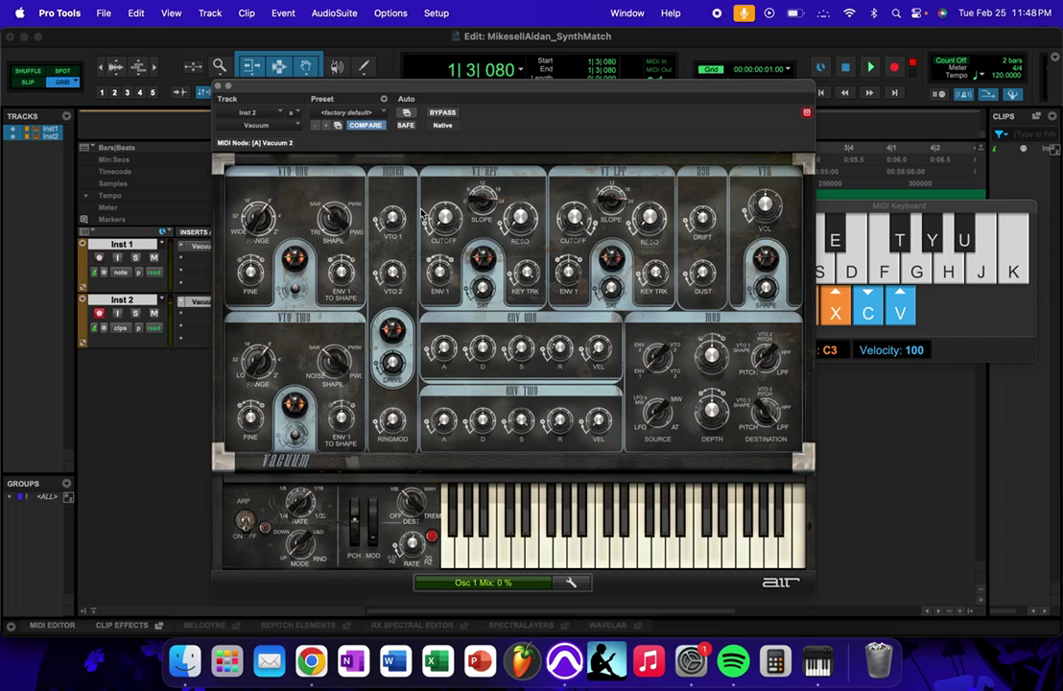
# Step: Reset and readjust the Osc 1 mix, then set the Osc 2 mix to 90 % on Inst 2's Vacuum, auditioning a note
pyautogui.keyDown('alt'); pyautogui.click(392, 218); pyautogui.keyUp('alt')
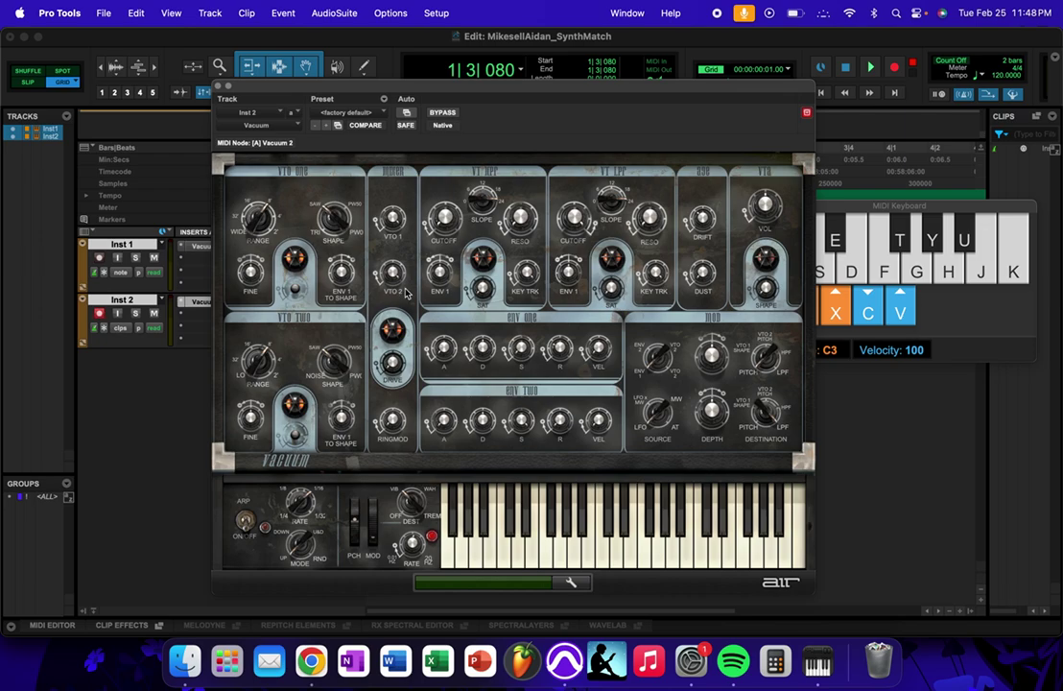
pyautogui.press('a')
pyautogui.moveTo(389, 221); pyautogui.dragTo(391, 220)
pyautogui.moveTo(389, 280)
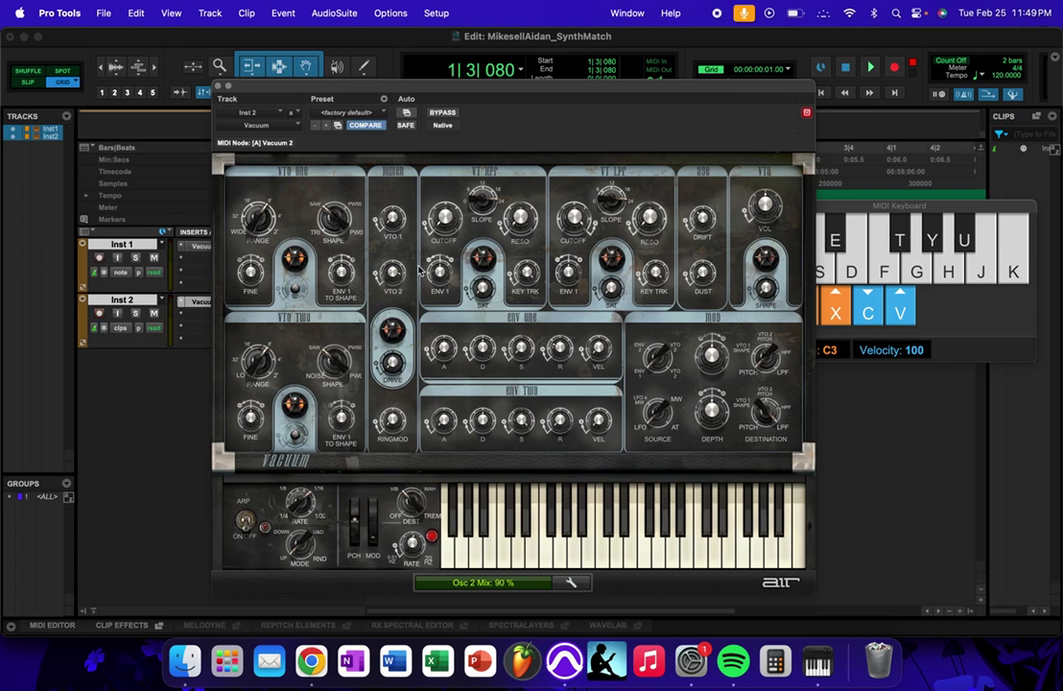
pyautogui.press('a')
# Step: Change the mod 1 source and adjust the mod 1 depth on Inst 2's Vacuum
pyautogui.moveTo(657, 362); pyautogui.dragTo(677, 359)
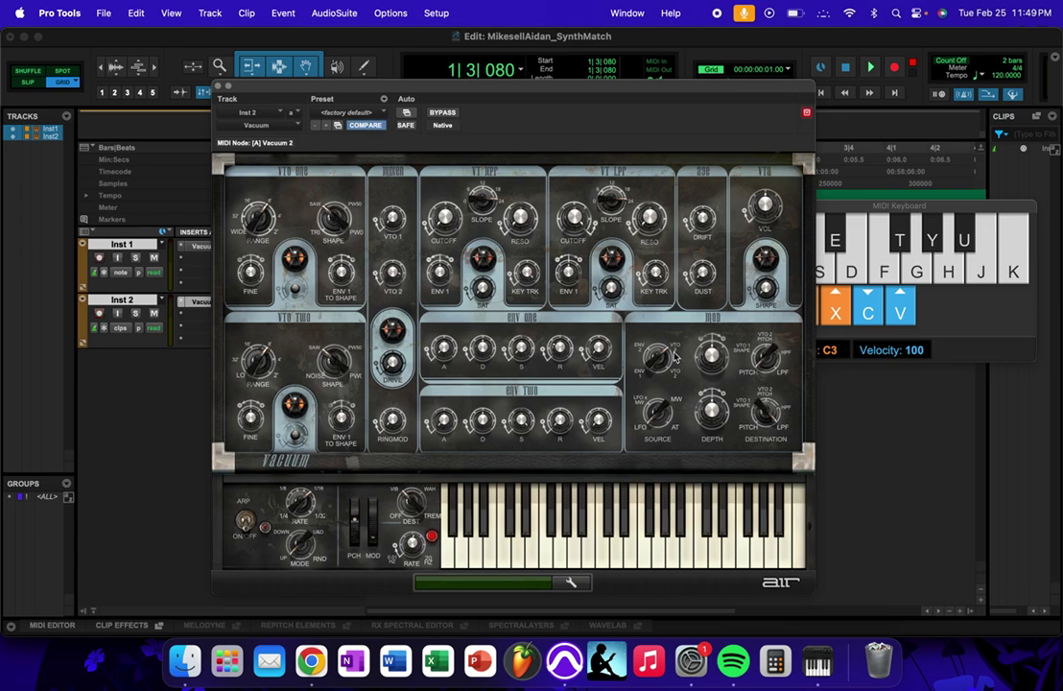
pyautogui.moveTo(665, 362)
pyautogui.moveTo(712, 359); pyautogui.dragTo(801, 376)
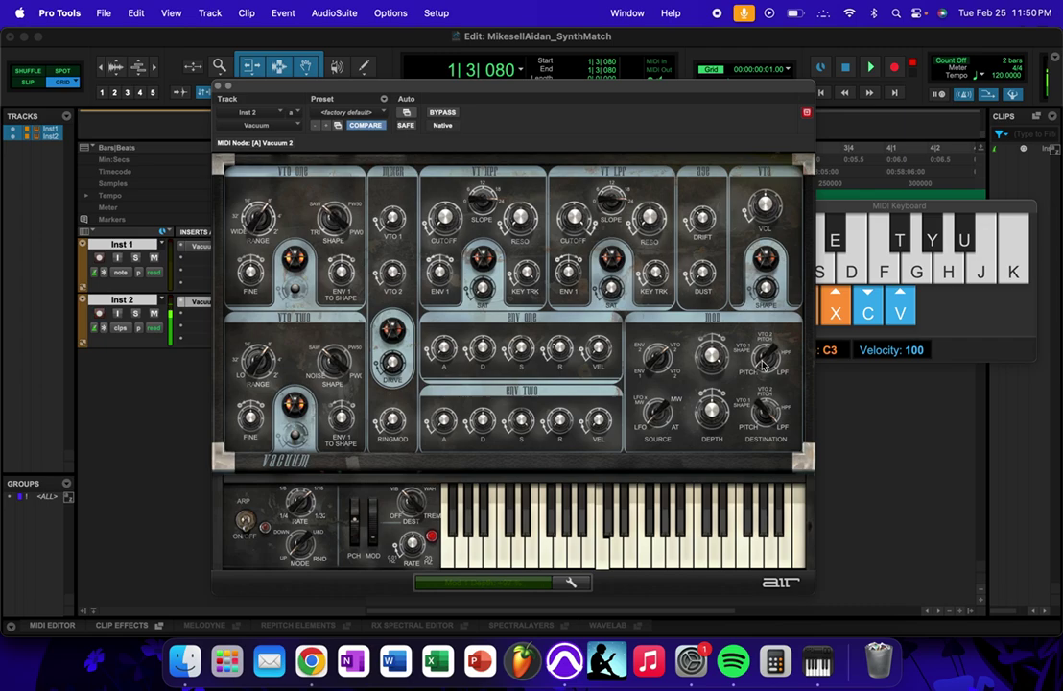
pyautogui.moveTo(713, 360)
pyautogui.moveTo(714, 360); pyautogui.dragTo(783, 362)
# Step: Switch the mod 1 destination between Osc 2 Pitch and Osc Pitch on Inst 2's Vacuum to compare the modulation
pyautogui.moveTo(756, 375)
pyautogui.click(775, 355)
pyautogui.moveTo(775, 355); pyautogui.dragTo(762, 356)
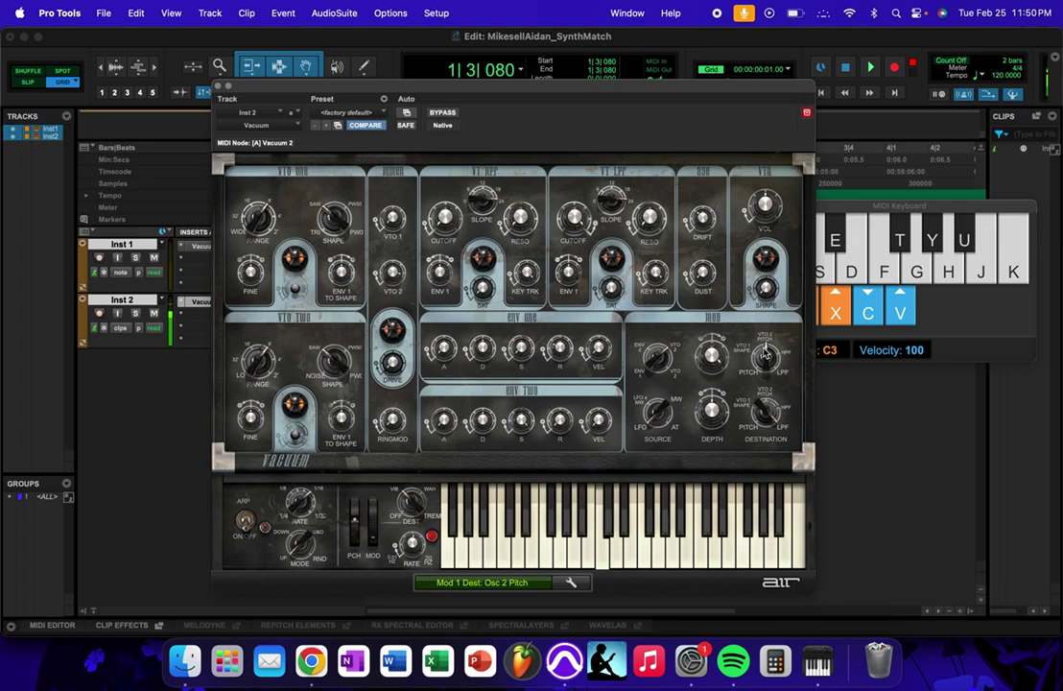
pyautogui.moveTo(764, 355)
pyautogui.mouseDown()
pyautogui.moveTo(715, 358)
pyautogui.moveTo(760, 346)
pyautogui.mouseUp()
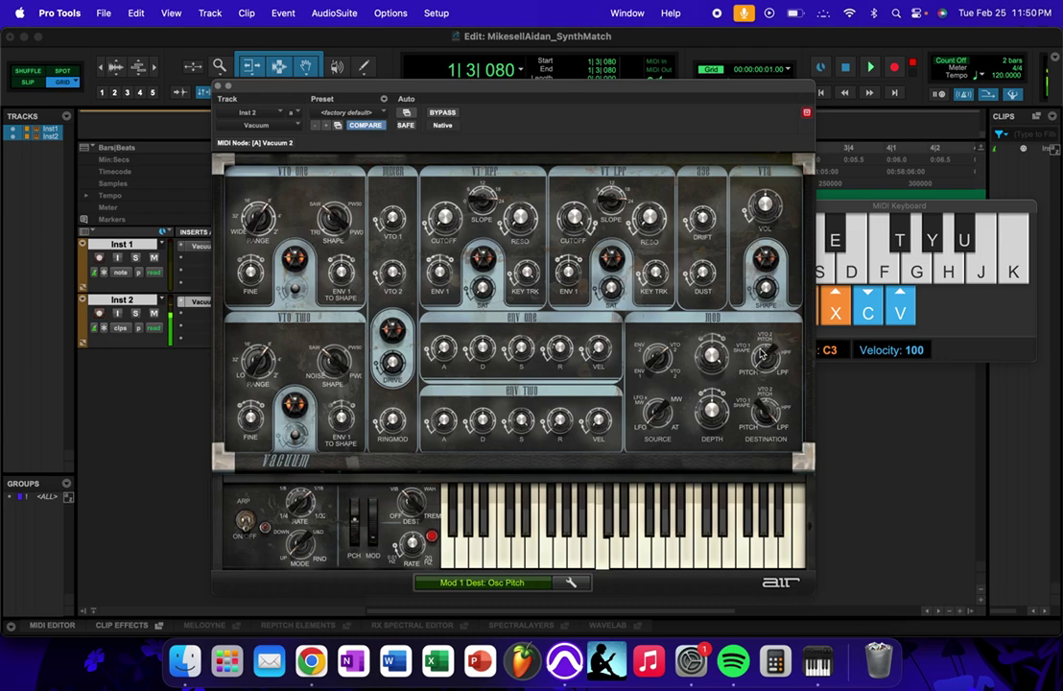
pyautogui.moveTo(765, 357); pyautogui.dragTo(763, 354)
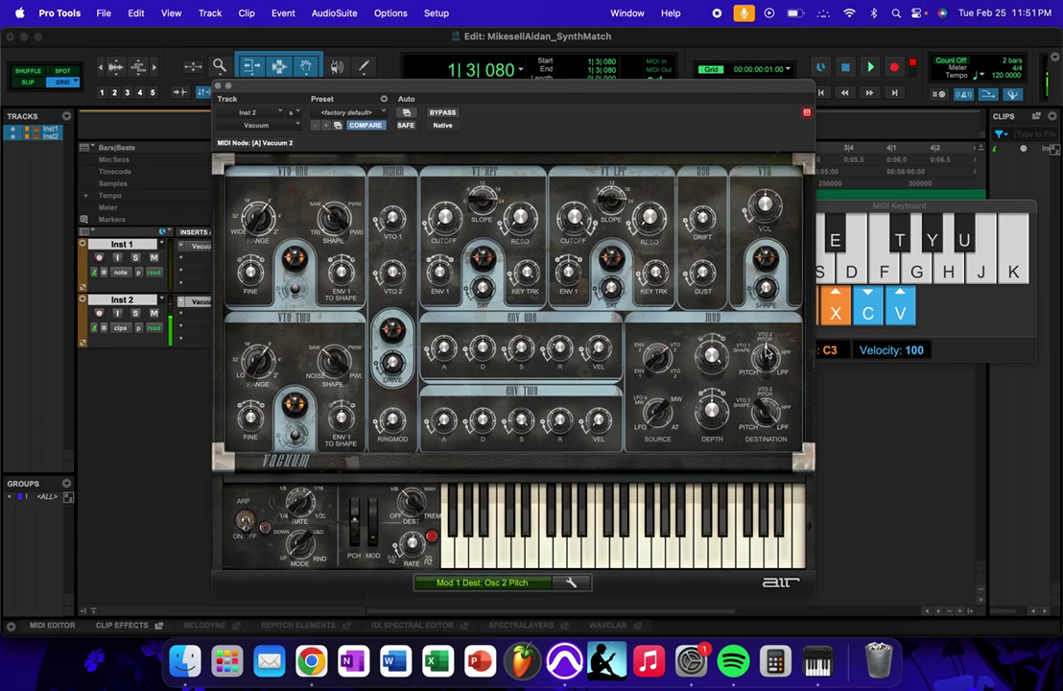
pyautogui.moveTo(763, 355)
pyautogui.mouseDown()
pyautogui.moveTo(739, 356)
pyautogui.moveTo(751, 336)
pyautogui.moveTo(763, 355)
pyautogui.moveTo(776, 353)
pyautogui.mouseUp()
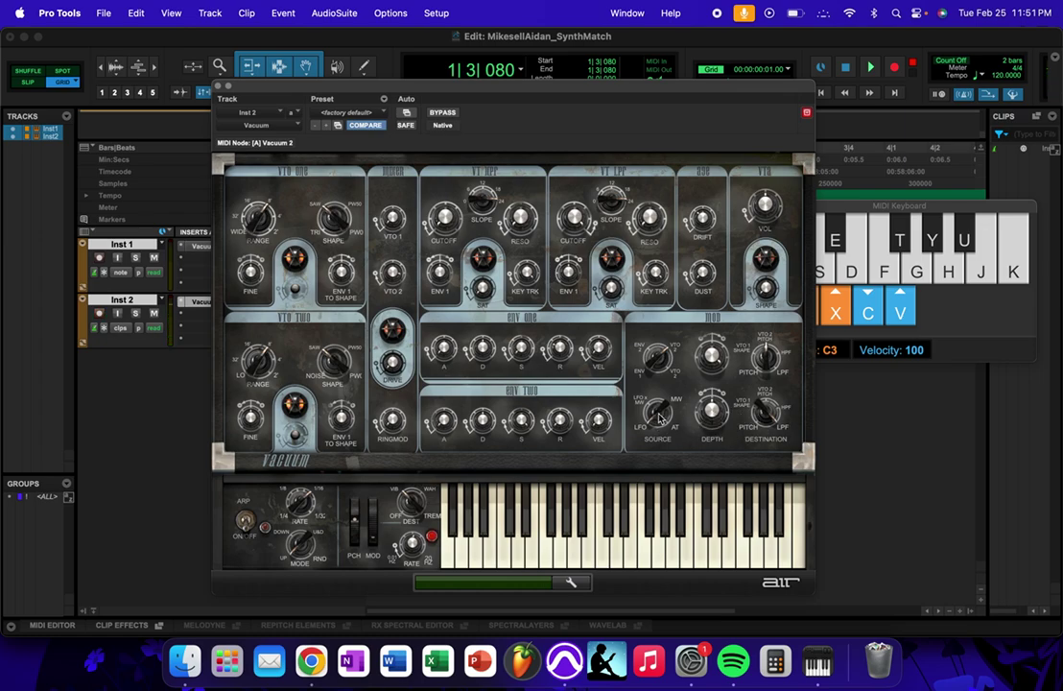
# Step: Change the mod 2 source on Inst 2's Vacuum and audition two notes from the MIDI keyboard
pyautogui.moveTo(660, 412); pyautogui.dragTo(672, 422)
pyautogui.click(844, 220)
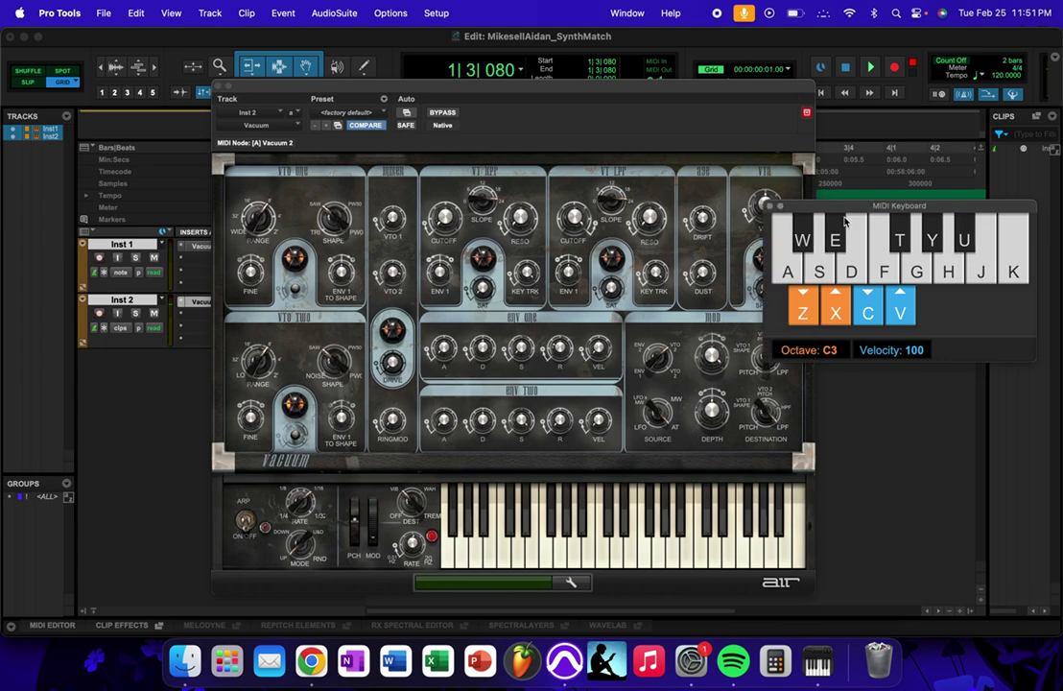
pyautogui.press('f')
pyautogui.press('d')
pyautogui.click(742, 87)
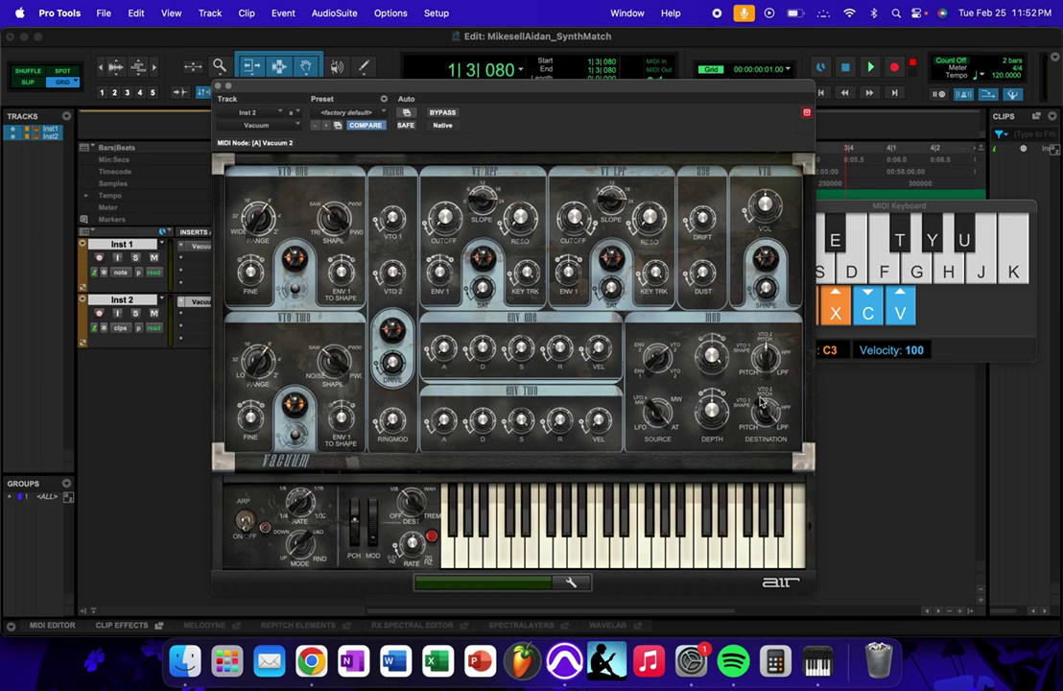
# Step: Vary the mod 2 depth around -31 % and change the mod 2 destination on Inst 2's Vacuum
pyautogui.moveTo(698, 413)
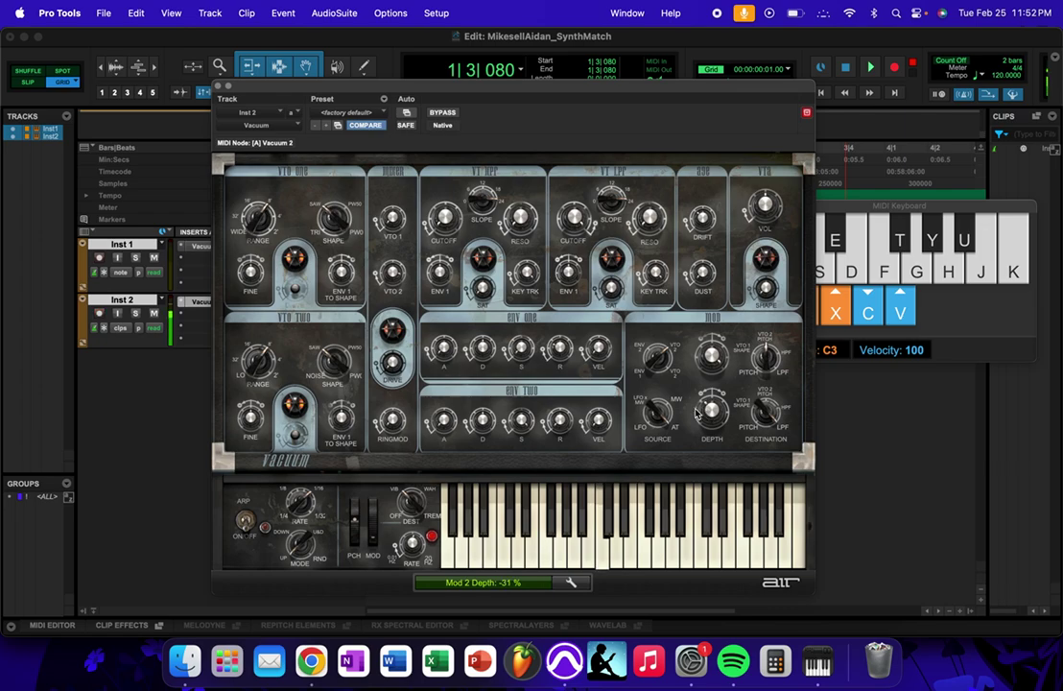
pyautogui.moveTo(694, 409); pyautogui.dragTo(685, 415)
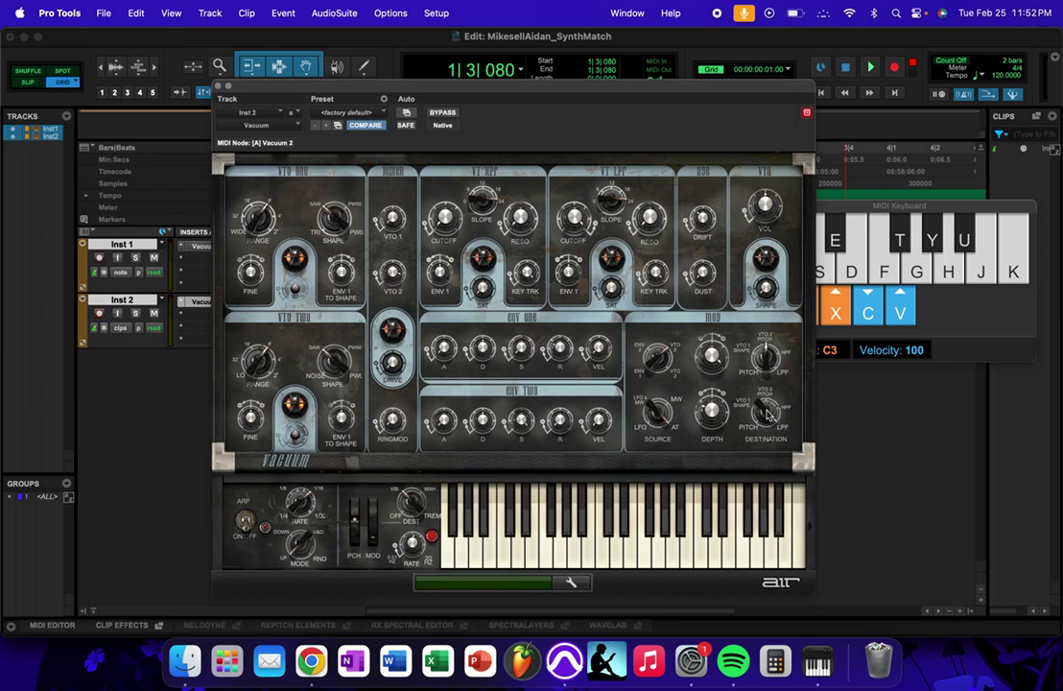
pyautogui.moveTo(768, 413); pyautogui.dragTo(731, 414)
# Step: Set the Osc 1 range to 8' and audition a note, then set it to 16' on Inst 2's Vacuum
pyautogui.moveTo(252, 214)
pyautogui.mouseDown()
pyautogui.moveTo(231, 214)
pyautogui.moveTo(264, 216)
pyautogui.mouseUp()
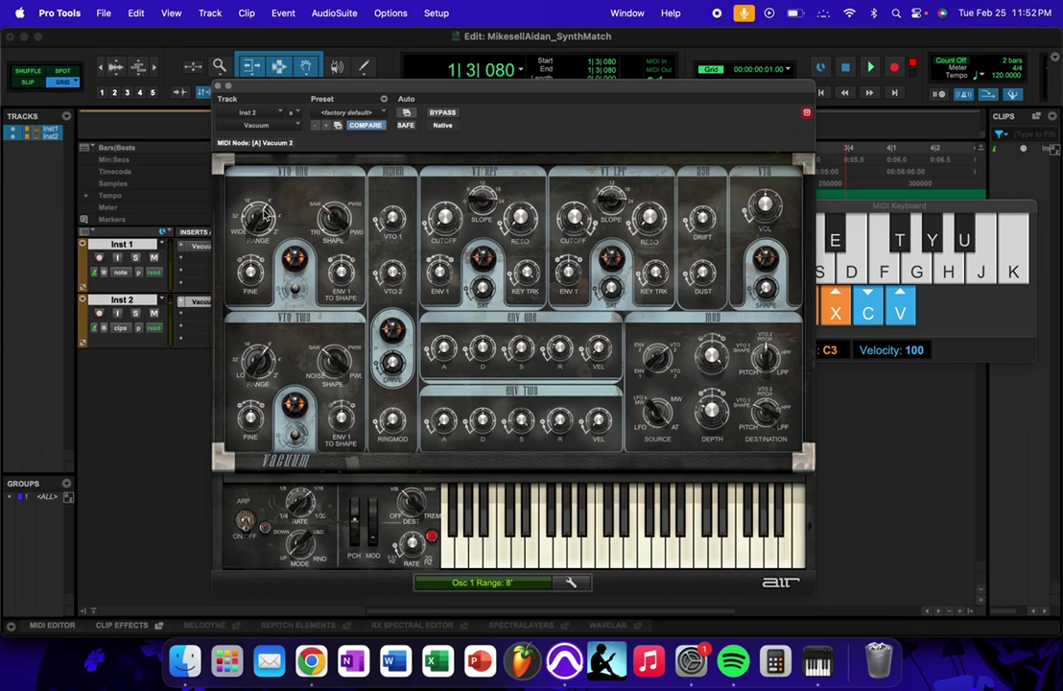
pyautogui.press('g')
pyautogui.moveTo(257, 215)
pyautogui.mouseDown()
pyautogui.moveTo(269, 228)
pyautogui.moveTo(261, 204)
pyautogui.moveTo(256, 217)
pyautogui.mouseUp()
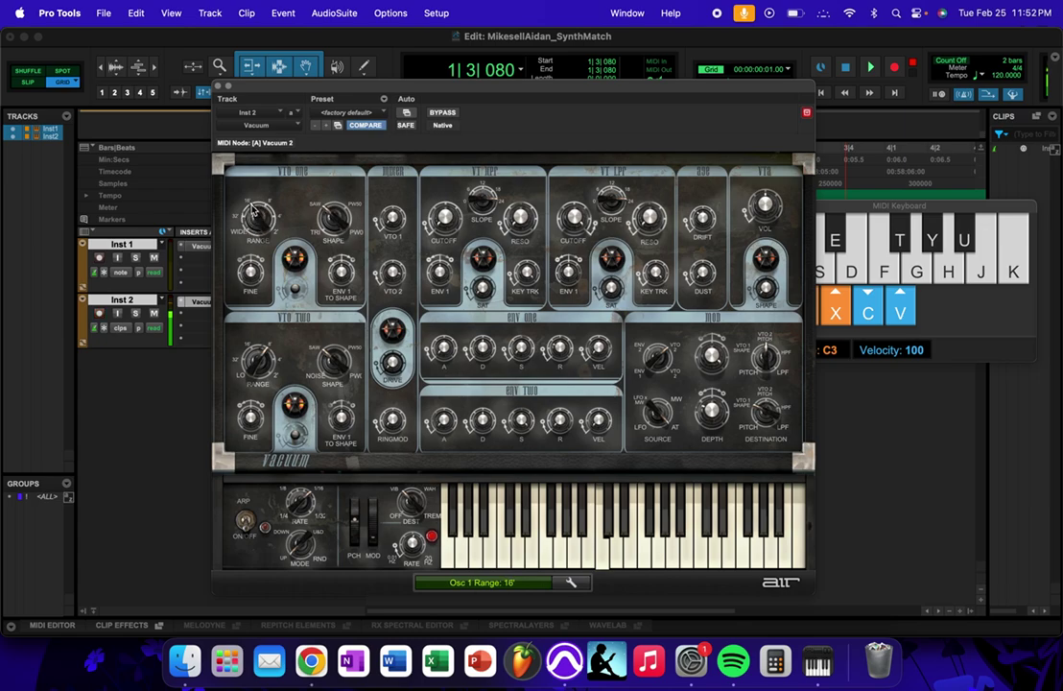
# Step: Vary the Osc 1 range down to 32', sweep Osc 1 Fine to about -23.80 semi, and audition the note on Inst 2's Vacuum
pyautogui.moveTo(255, 215); pyautogui.dragTo(264, 240)
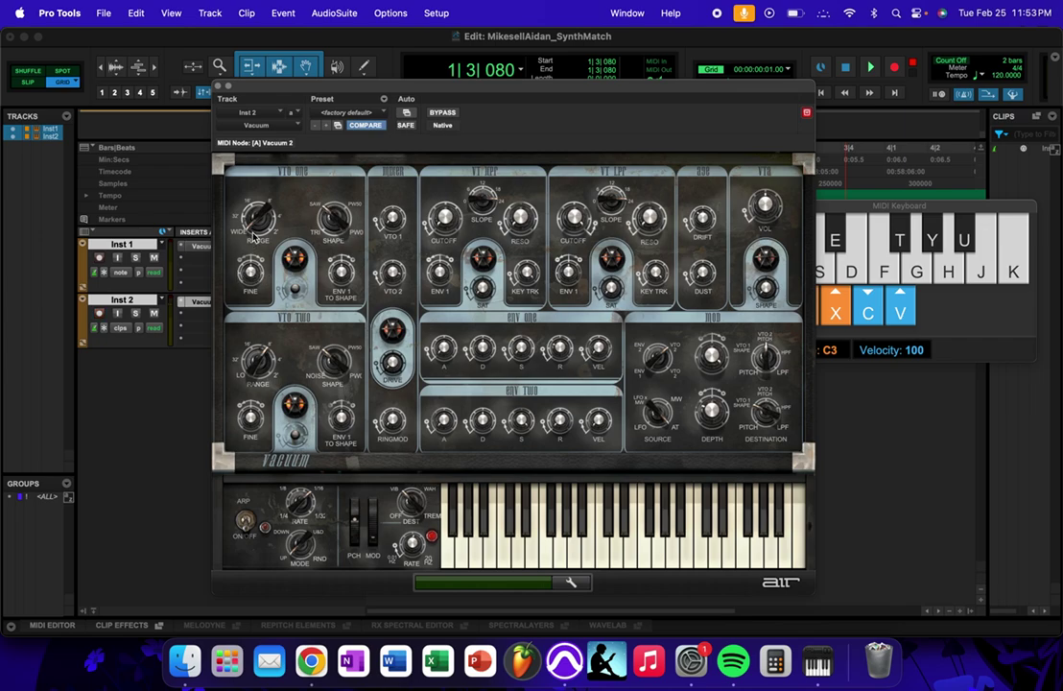
pyautogui.moveTo(257, 219); pyautogui.dragTo(257, 215)
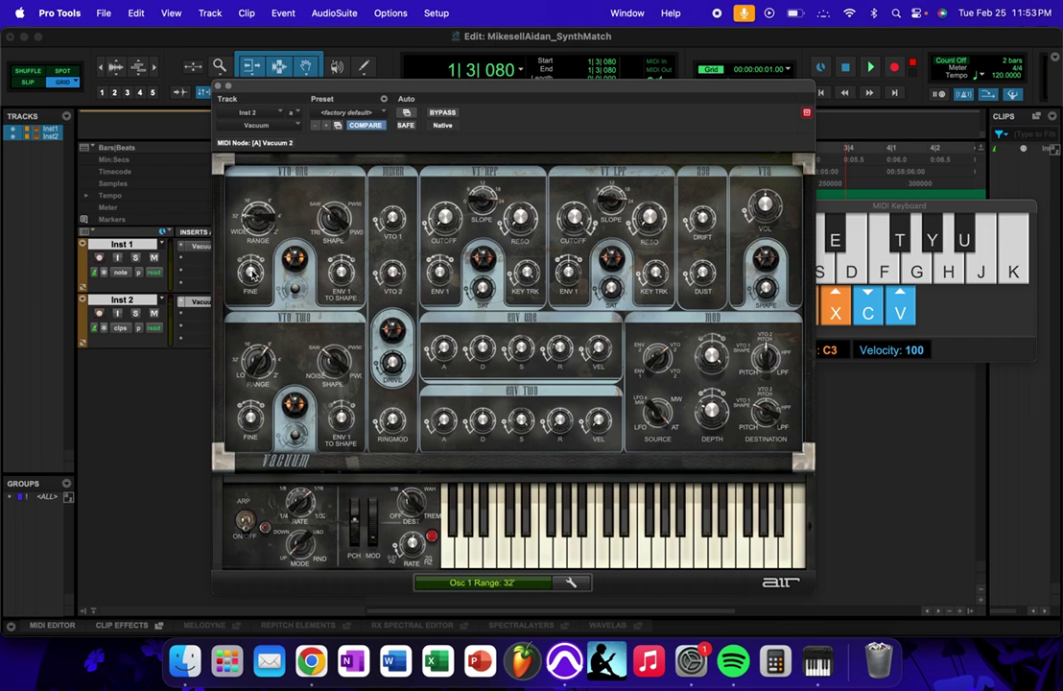
pyautogui.moveTo(251, 273)
pyautogui.mouseDown()
pyautogui.moveTo(195, 297)
pyautogui.moveTo(245, 238)
pyautogui.moveTo(199, 194)
pyautogui.moveTo(221, 238)
pyautogui.moveTo(417, 287)
pyautogui.moveTo(132, 296)
pyautogui.moveTo(253, 284)
pyautogui.moveTo(245, 278)
pyautogui.mouseUp()
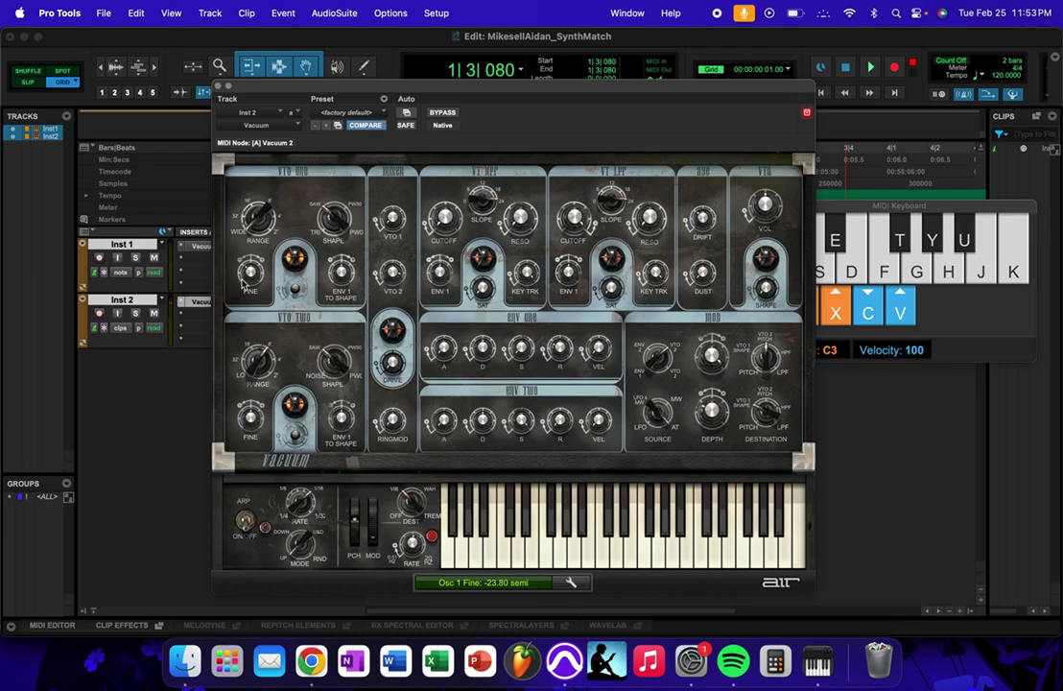
pyautogui.press('a')
pyautogui.press('a')
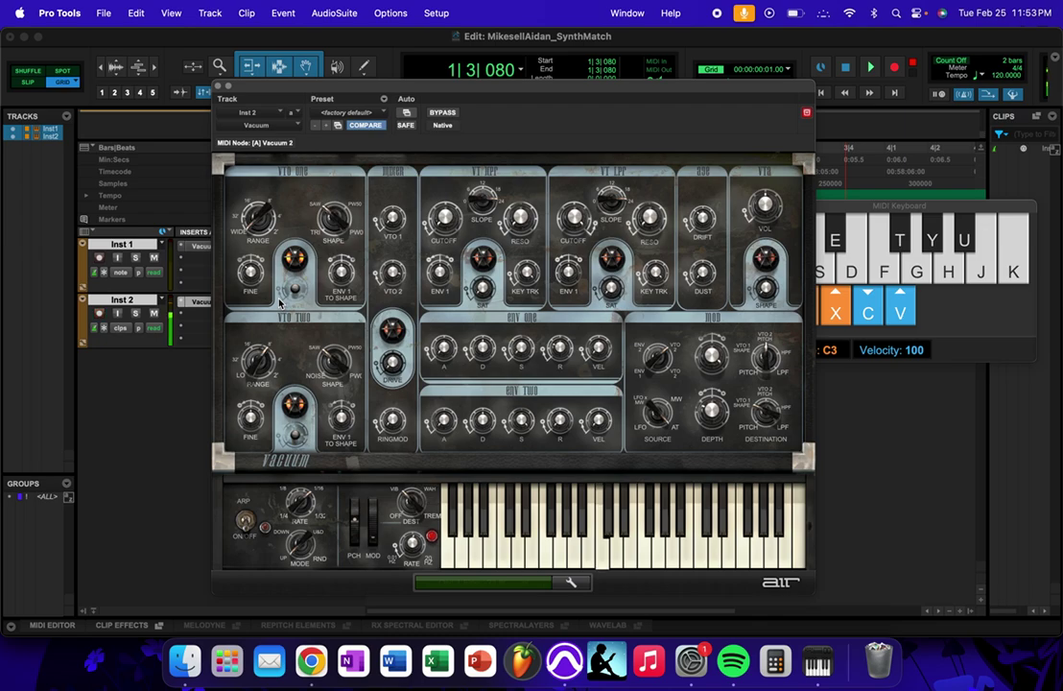
pyautogui.press('a')
# Step: Sweep the Osc 1 shape between Saw and Square on Inst 2's Vacuum, finishing on Square
pyautogui.moveTo(336, 222)
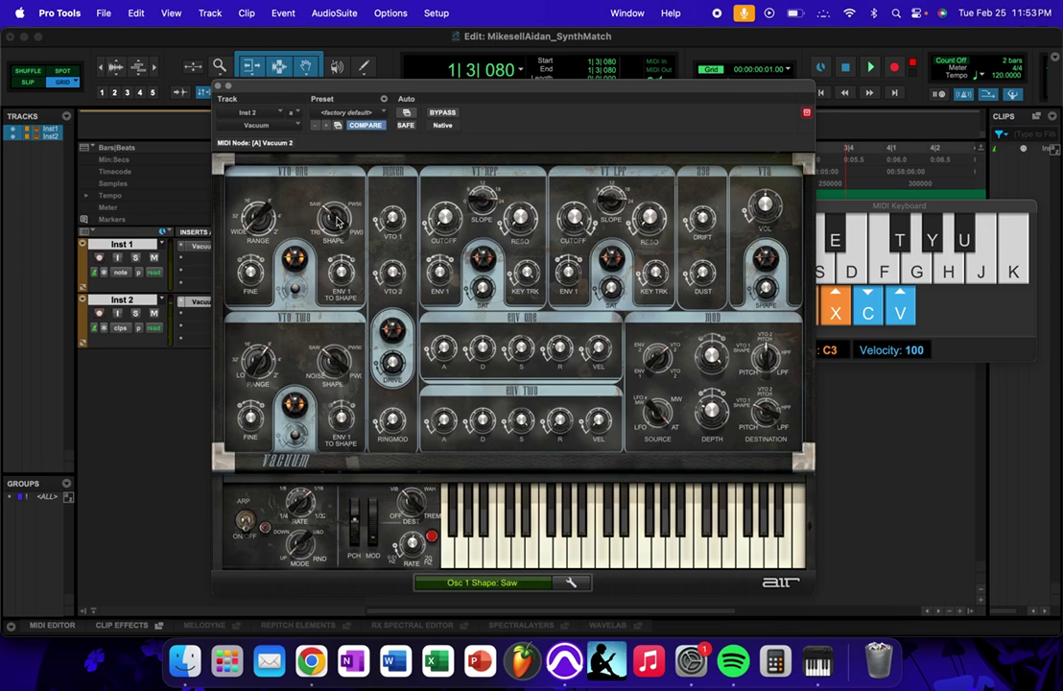
pyautogui.moveTo(336, 222); pyautogui.dragTo(449, 234)
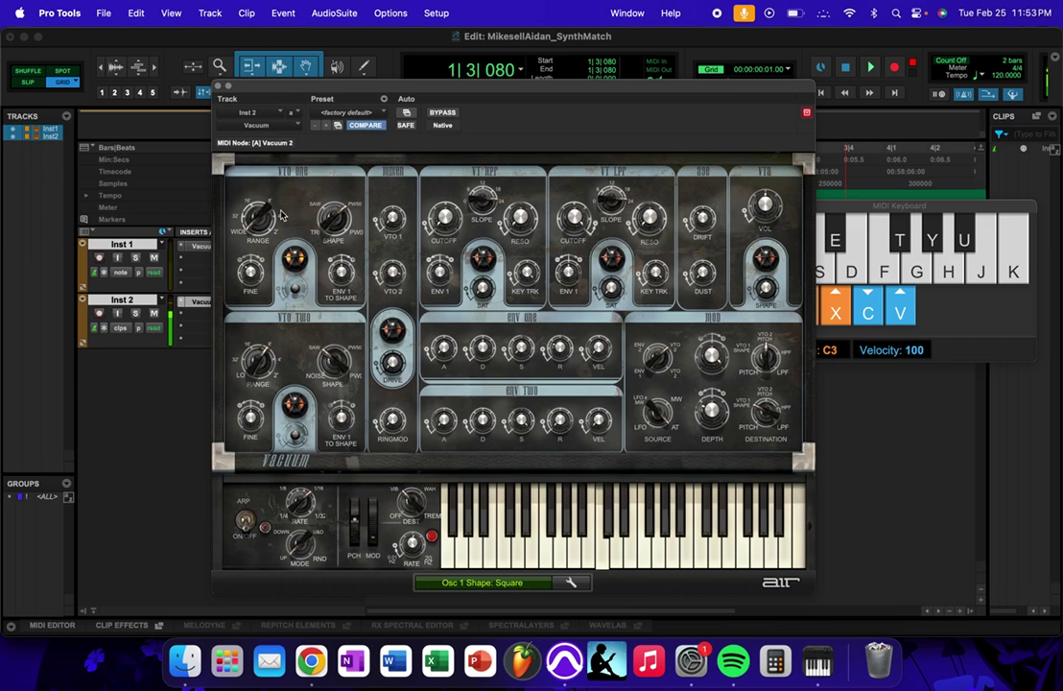
pyautogui.moveTo(340, 205); pyautogui.dragTo(365, 190)
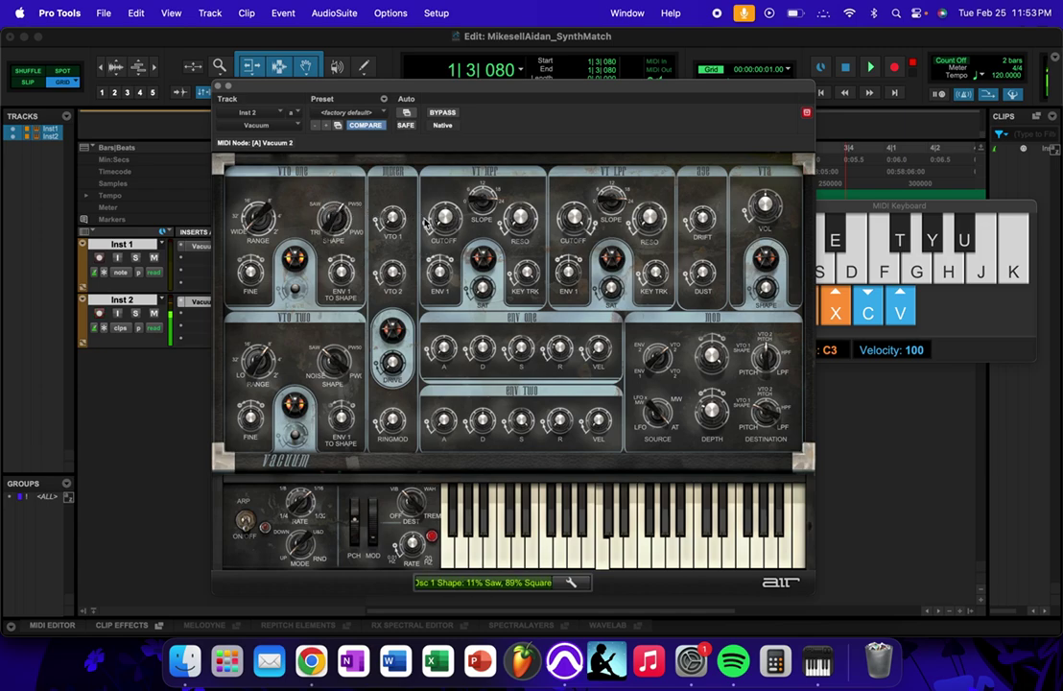
pyautogui.moveTo(424, 224); pyautogui.dragTo(419, 212)
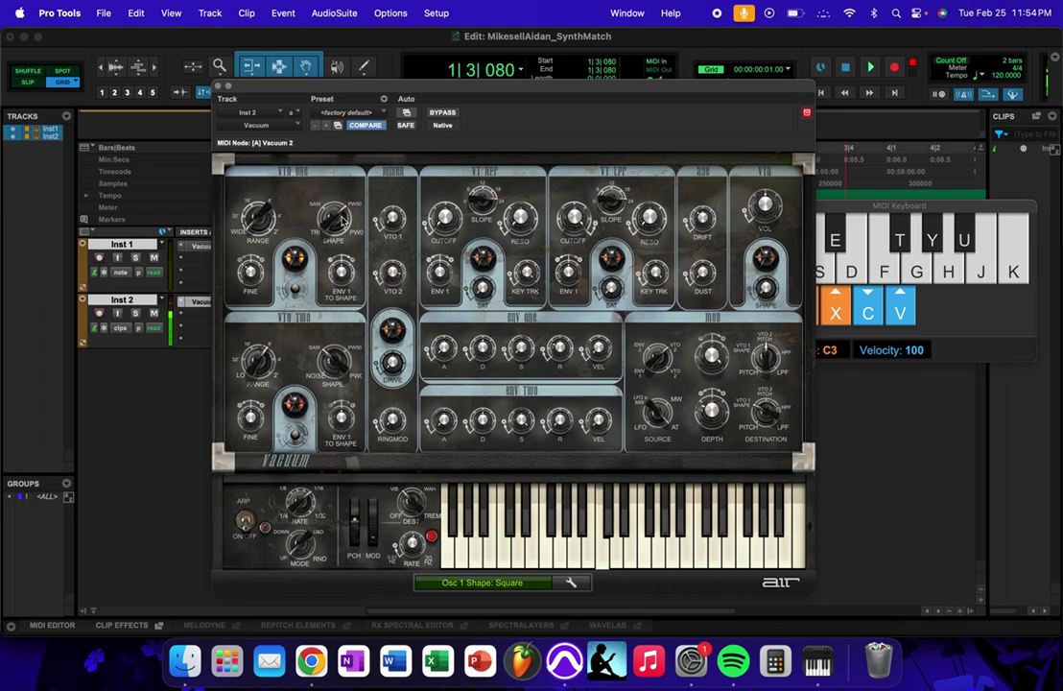
# Step: Vary the Osc 1 envelope-to-shape amount up to +100 % on Inst 2's Vacuum while auditioning a note
pyautogui.moveTo(344, 274); pyautogui.dragTo(400, 281)
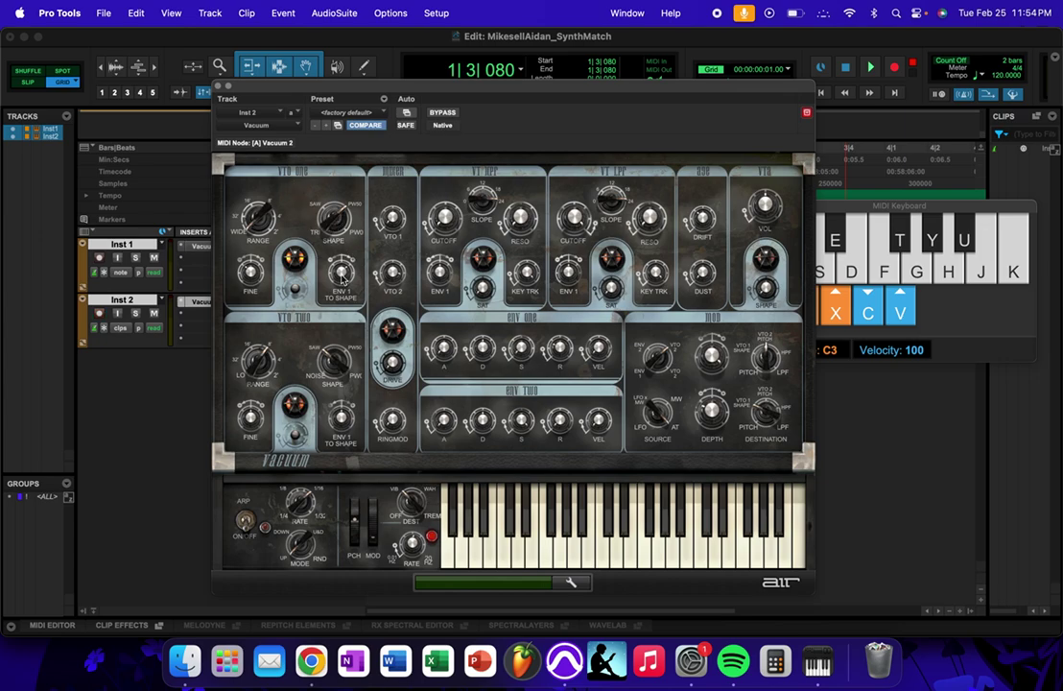
pyautogui.press('a')
pyautogui.moveTo(345, 273)
pyautogui.moveTo(342, 273); pyautogui.dragTo(341, 244)
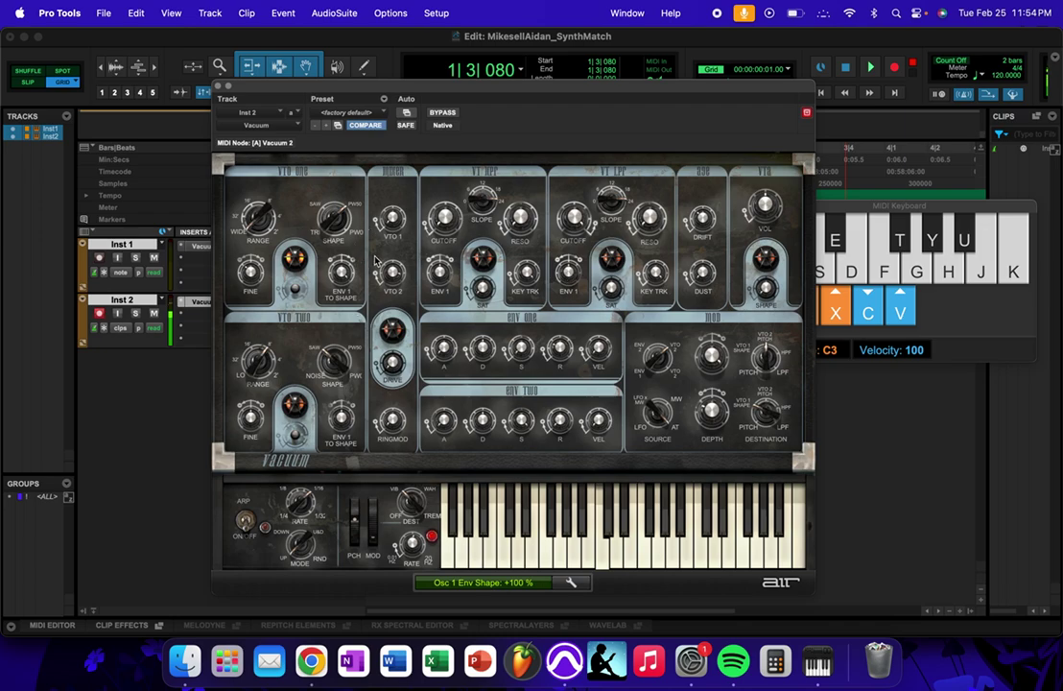
pyautogui.moveTo(343, 273); pyautogui.dragTo(248, 272)
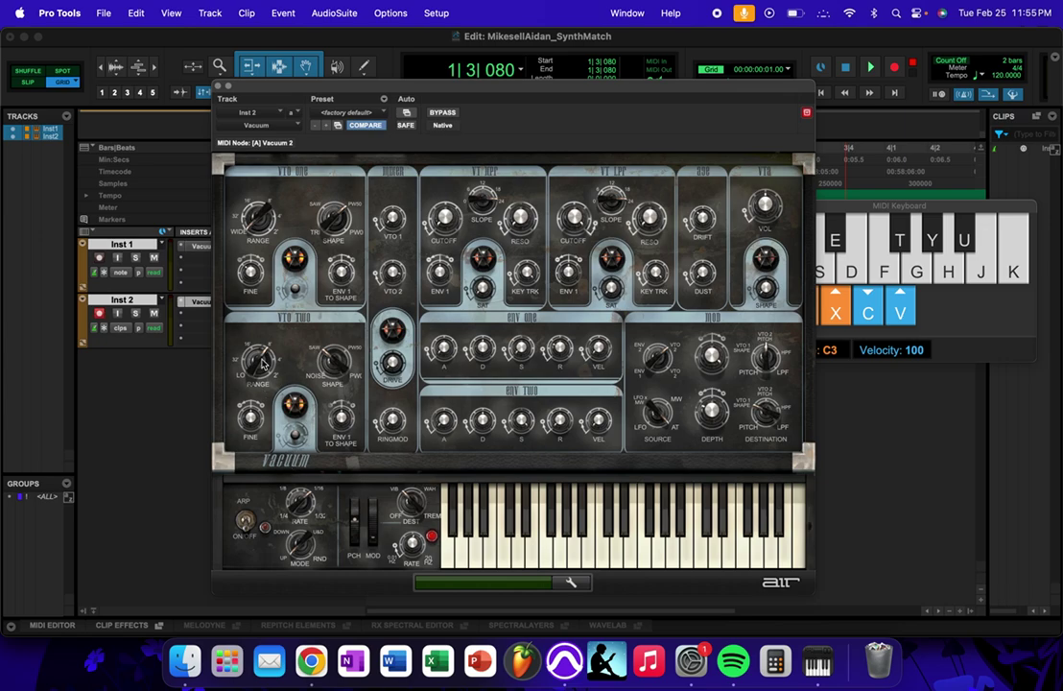
# Step: Set the Osc 2 range to 4' and lower the HPF cutoff to 0 %, auditioning the note on Inst 2's Vacuum
pyautogui.moveTo(263, 364); pyautogui.dragTo(271, 368)
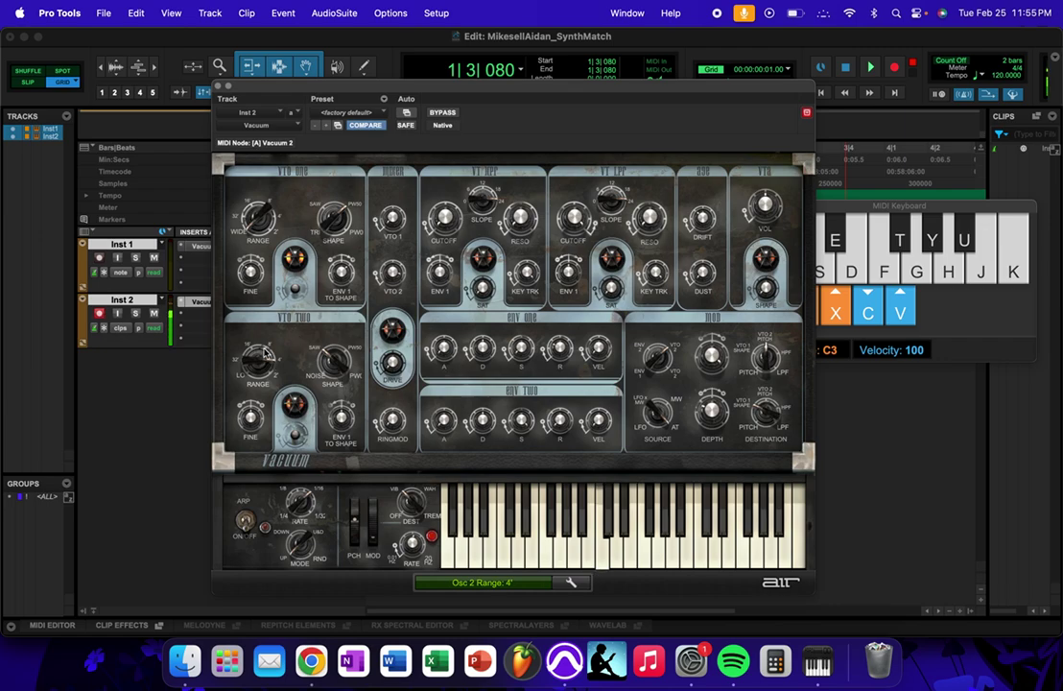
pyautogui.moveTo(268, 360)
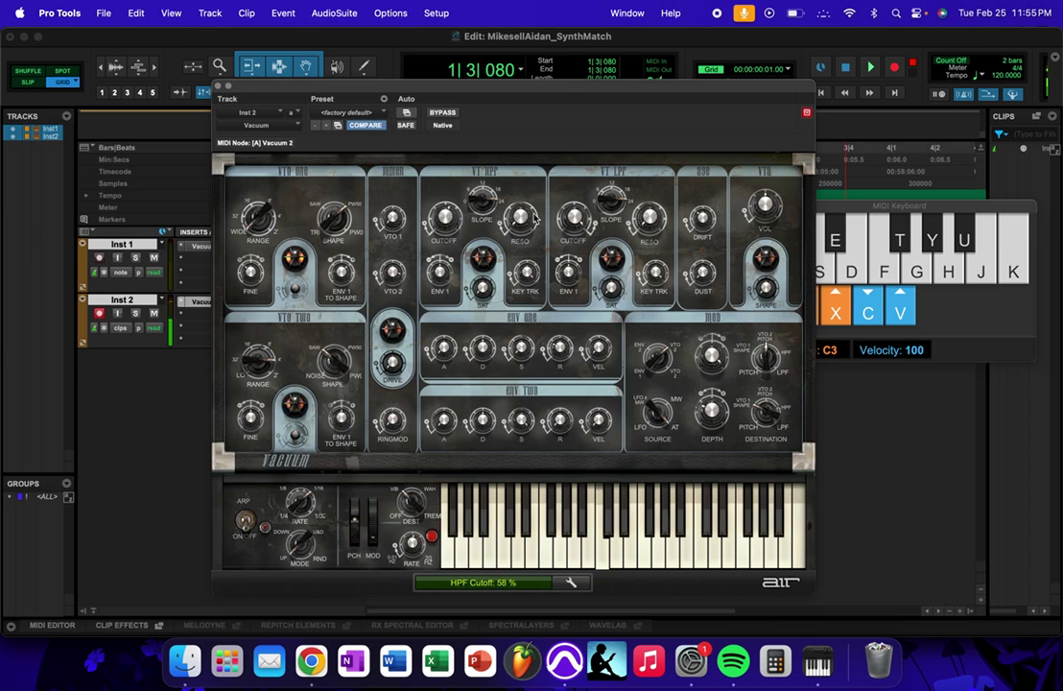
pyautogui.moveTo(571, 230); pyautogui.dragTo(411, 223)
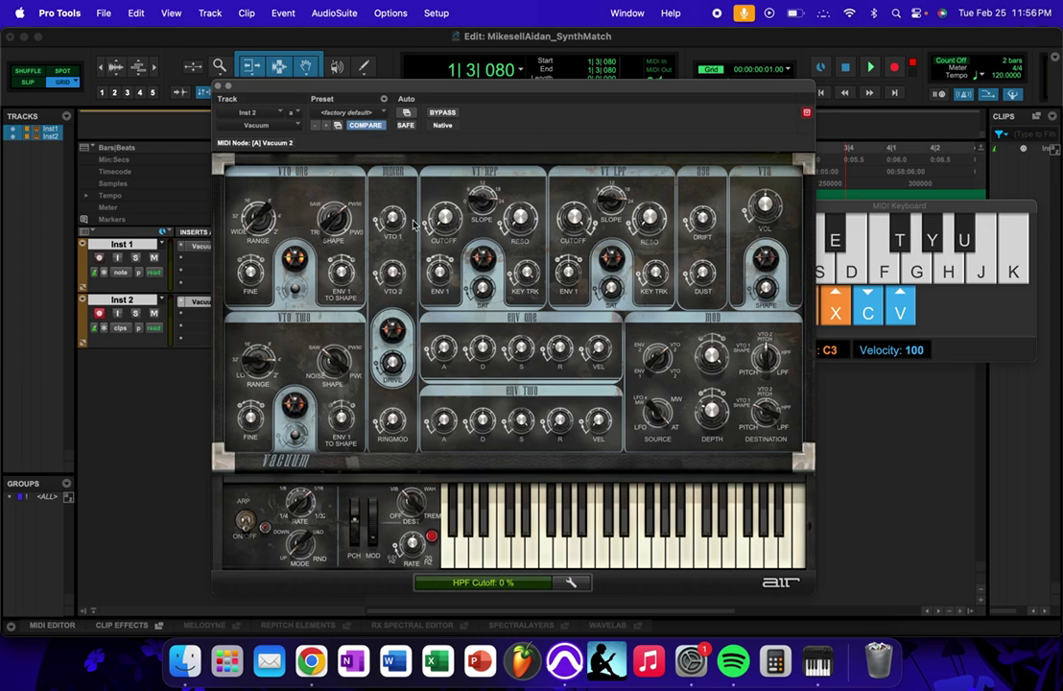
pyautogui.press('a')
# Step: Sweep the HPF resonance and HPF saturation on Inst 2's Vacuum to demonstrate their effect on an auditioned note
pyautogui.moveTo(484, 204)
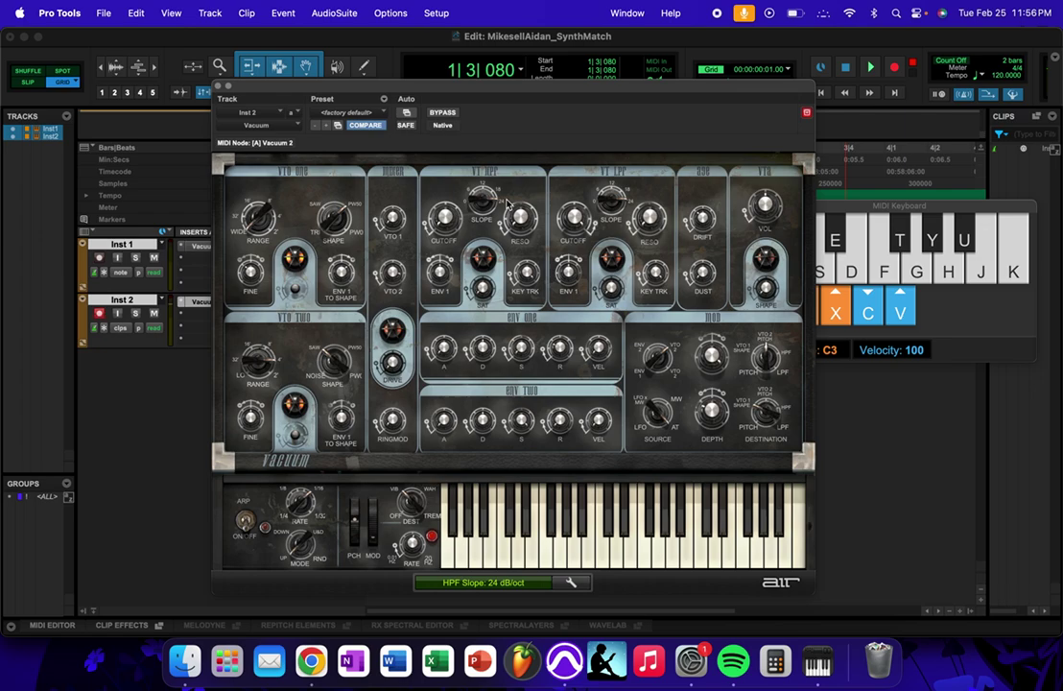
pyautogui.moveTo(521, 221)
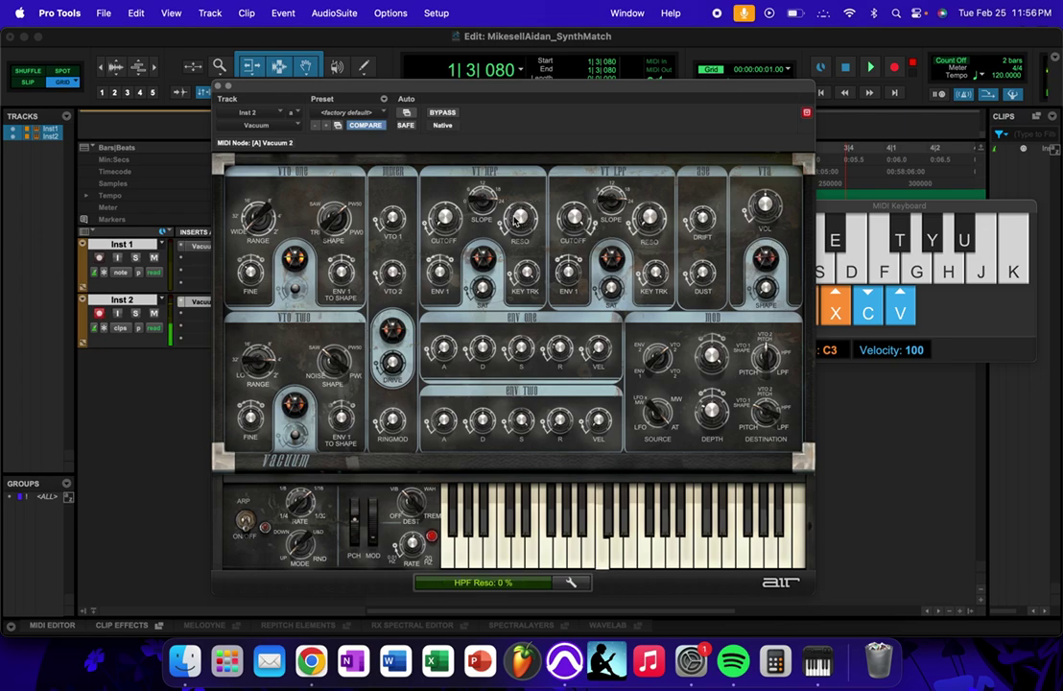
pyautogui.press('a')
pyautogui.moveTo(521, 217); pyautogui.dragTo(455, 280)
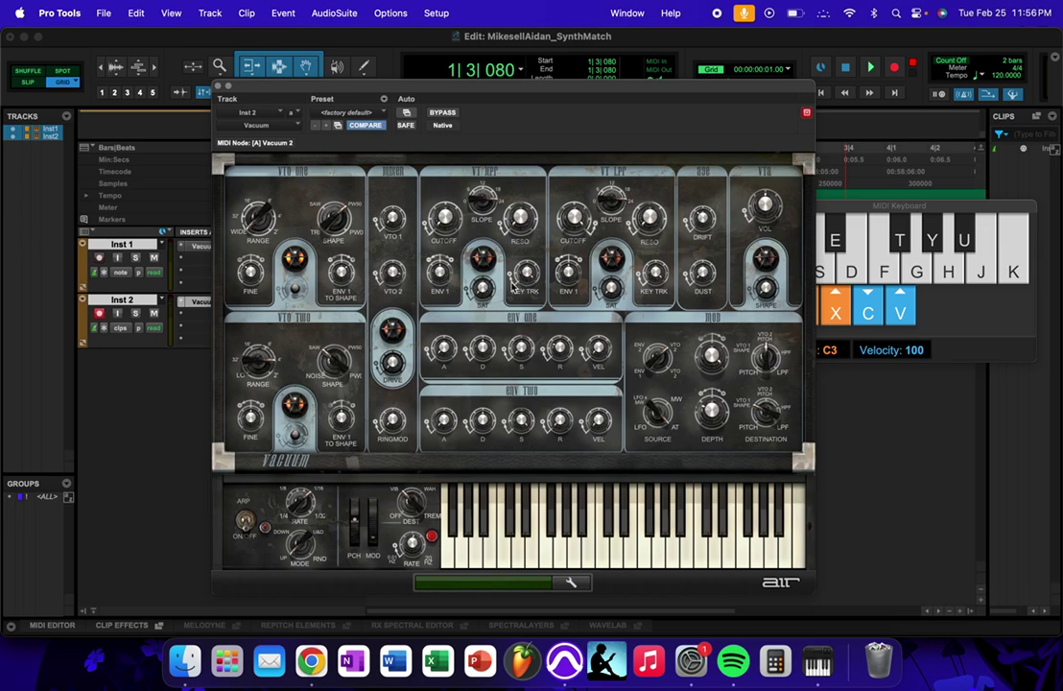
pyautogui.moveTo(485, 291); pyautogui.dragTo(513, 290)
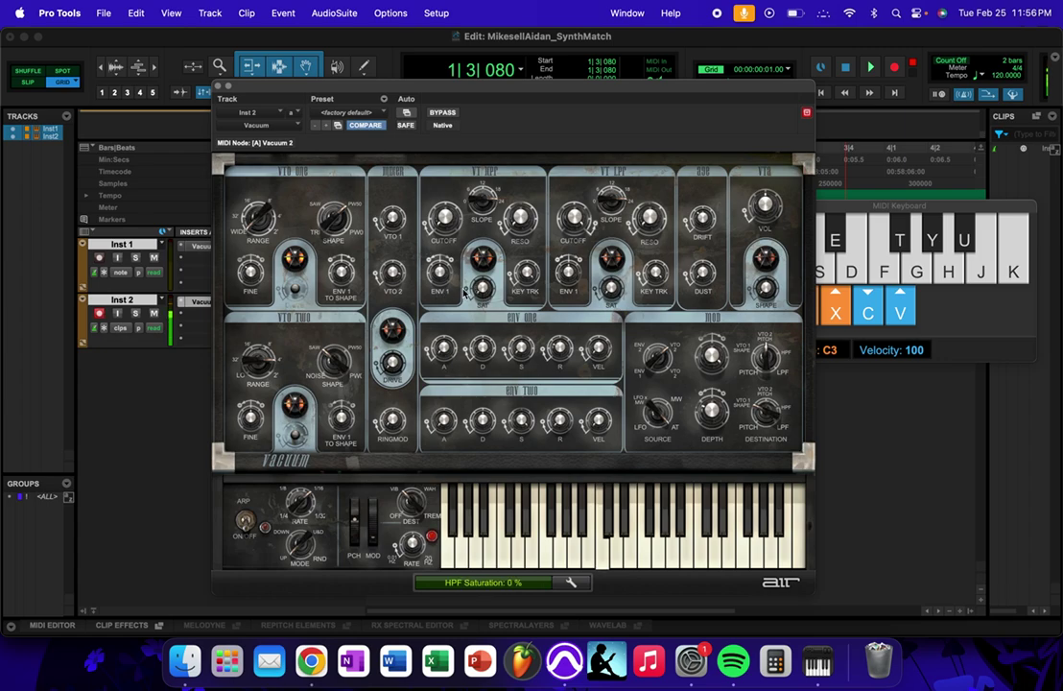
pyautogui.moveTo(482, 288); pyautogui.dragTo(510, 295)
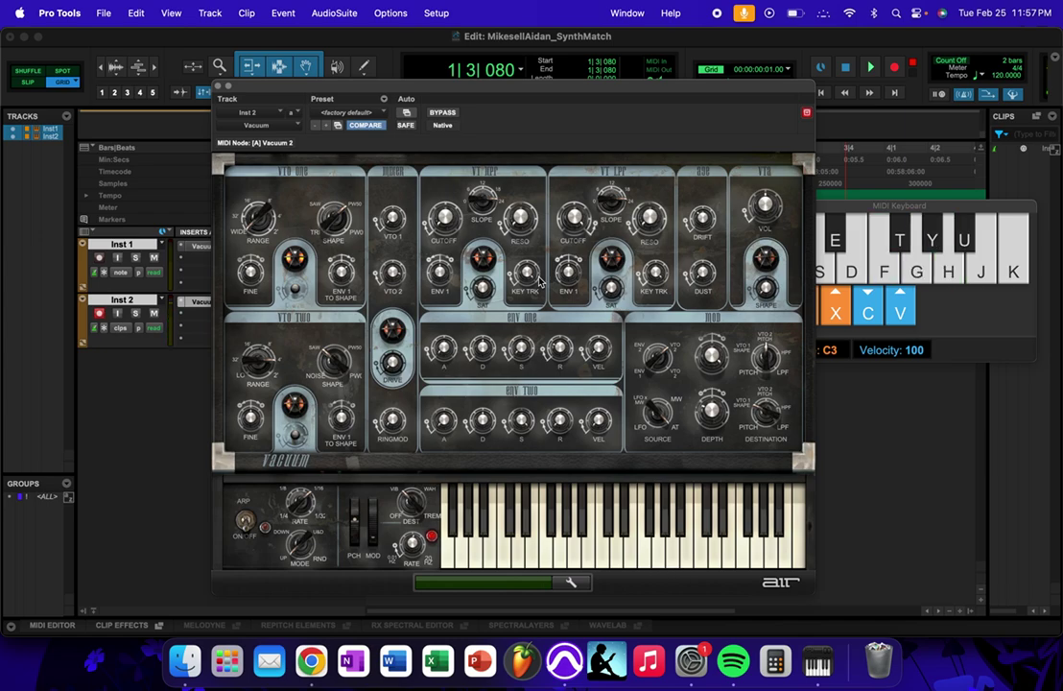
# Step: Raise the HPF keytrack to 100 % on Inst 2's Vacuum and compare it by playing the D and F keys on the MIDI keyboard
pyautogui.press('f')
pyautogui.press('d')
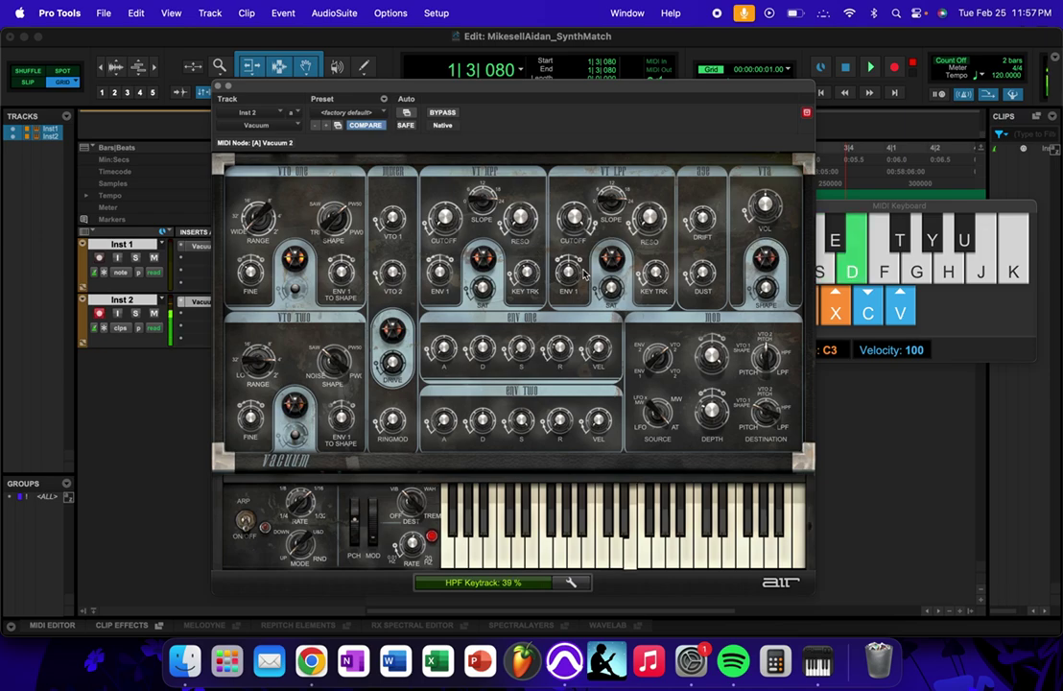
pyautogui.moveTo(584, 274); pyautogui.dragTo(556, 293)
pyautogui.press('f')
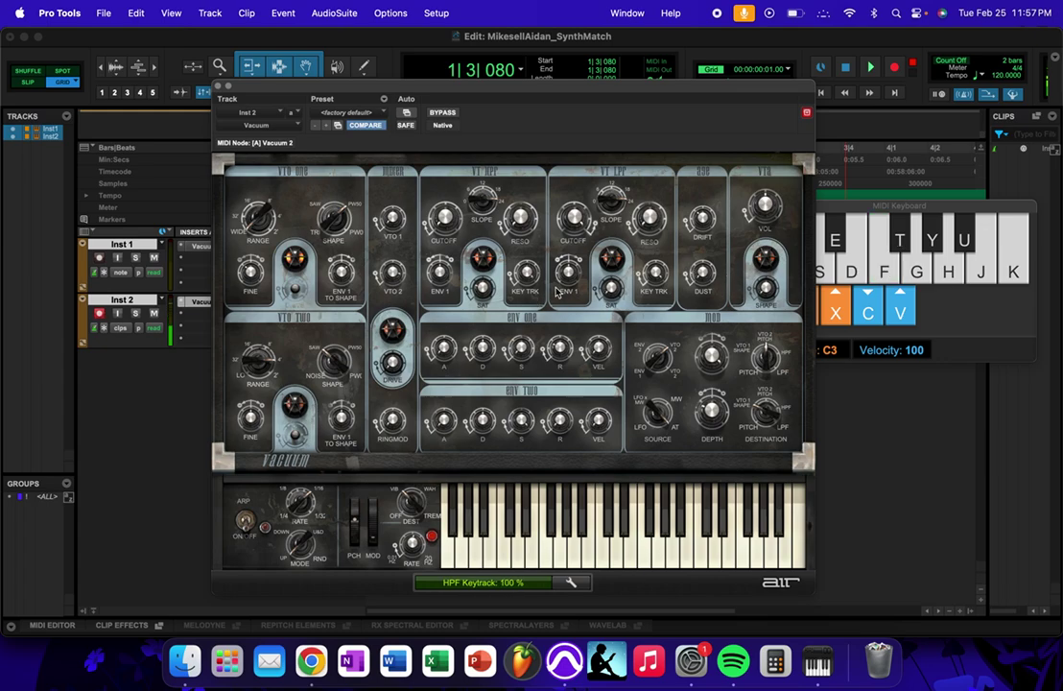
pyautogui.press('f')
pyautogui.press('f')
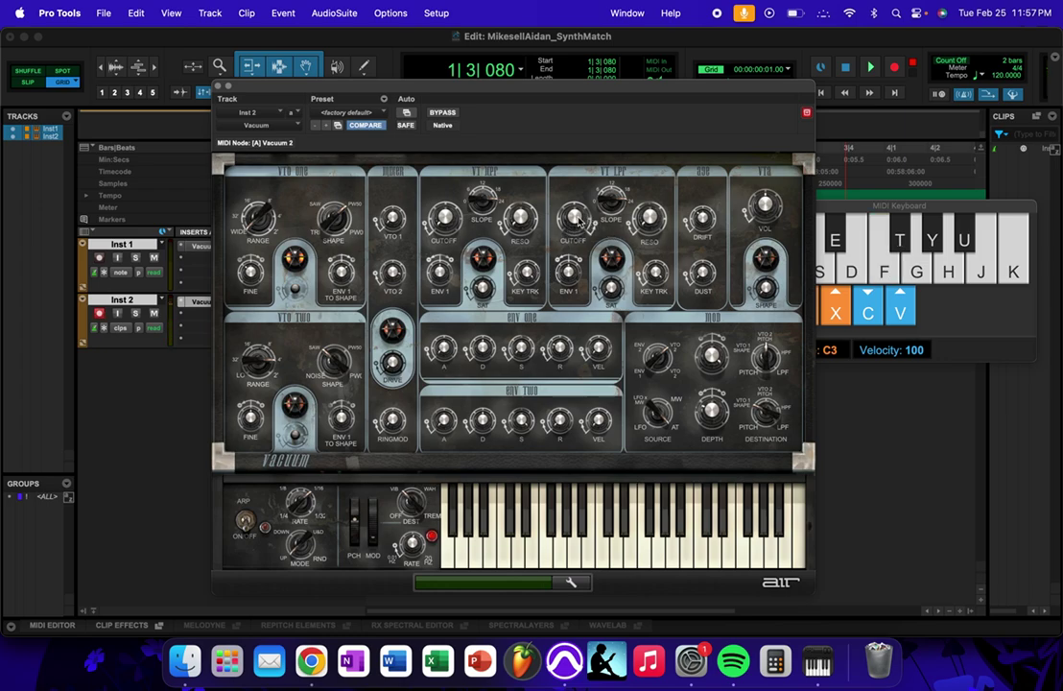
# Step: Lower the LPF cutoff to about 53 % and vary the LPF slope around 22 dB/oct on Inst 2's Vacuum
pyautogui.moveTo(578, 219)
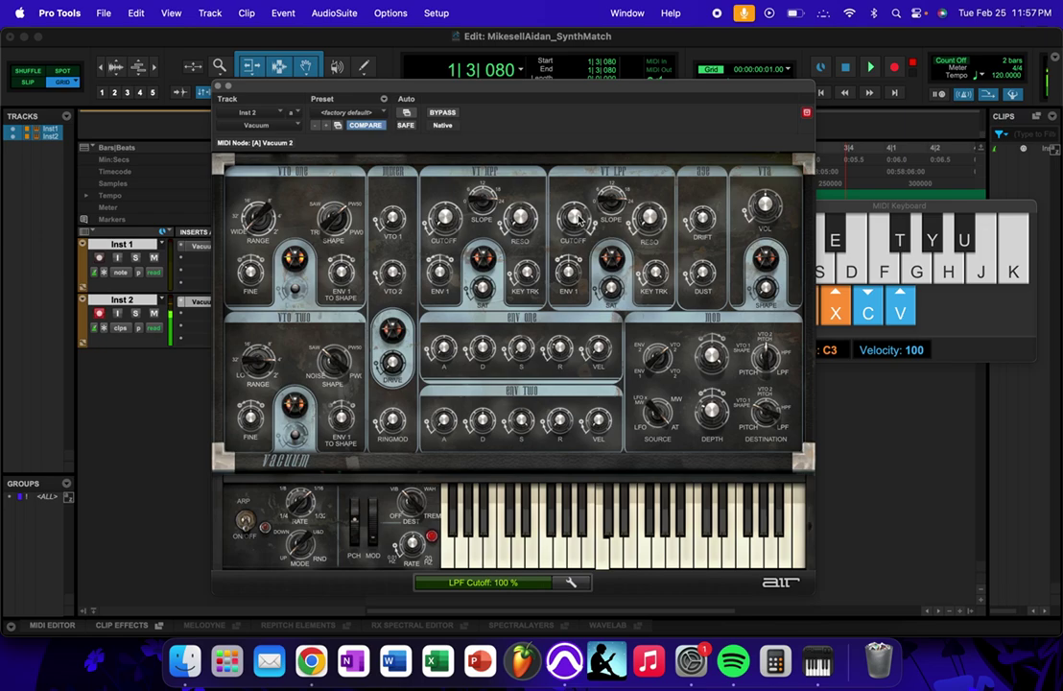
pyautogui.moveTo(579, 219); pyautogui.dragTo(513, 220)
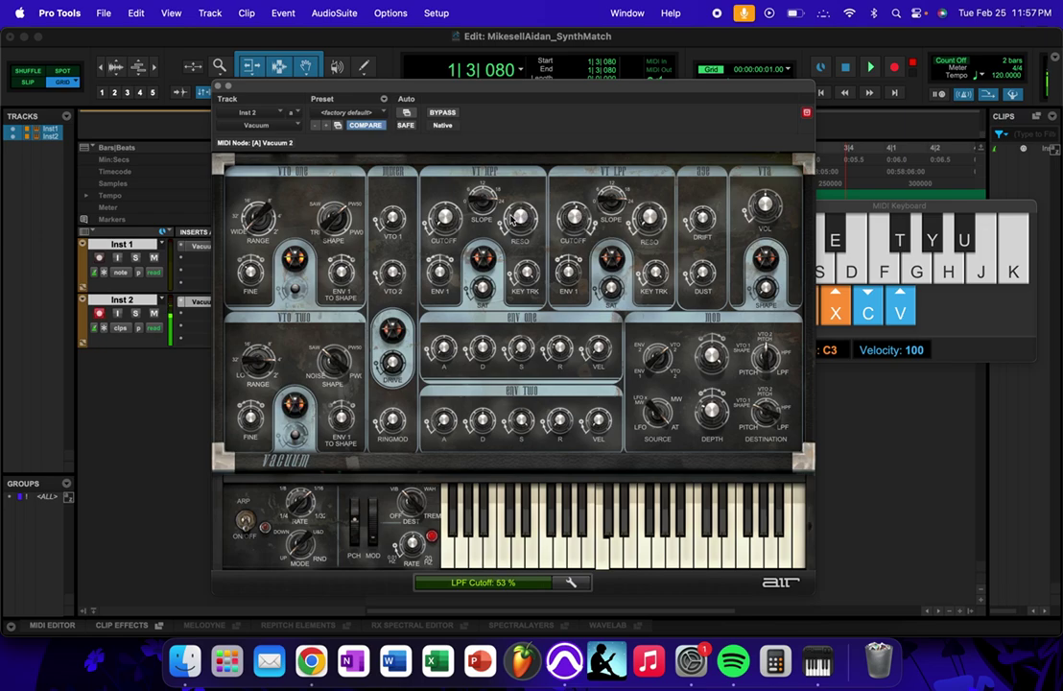
pyautogui.click(612, 203)
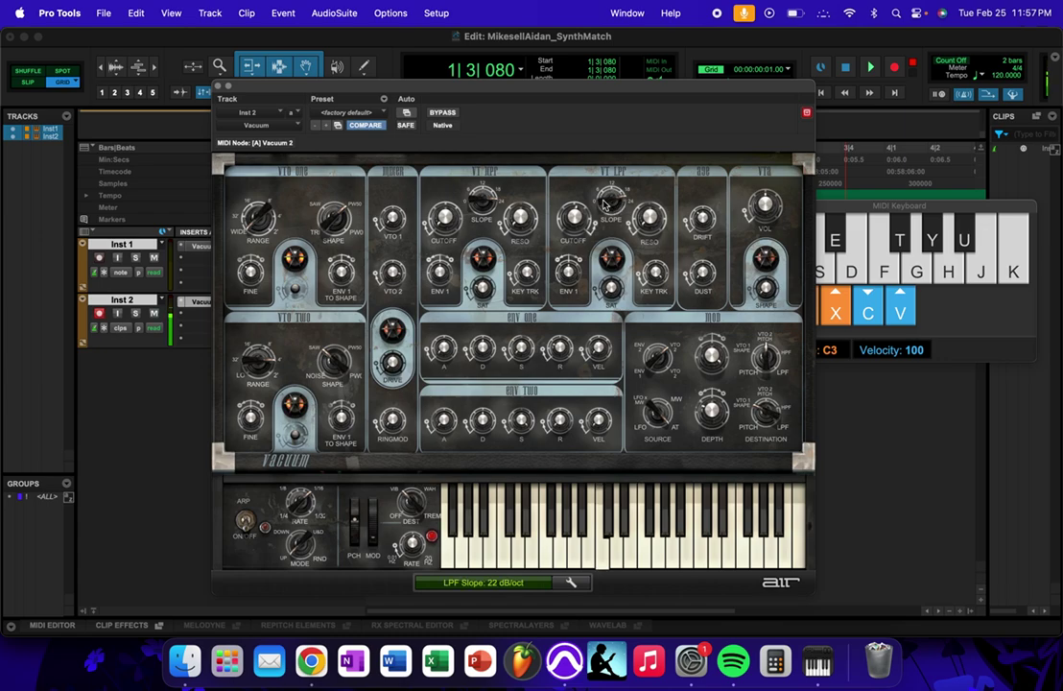
pyautogui.moveTo(604, 203); pyautogui.dragTo(661, 201)
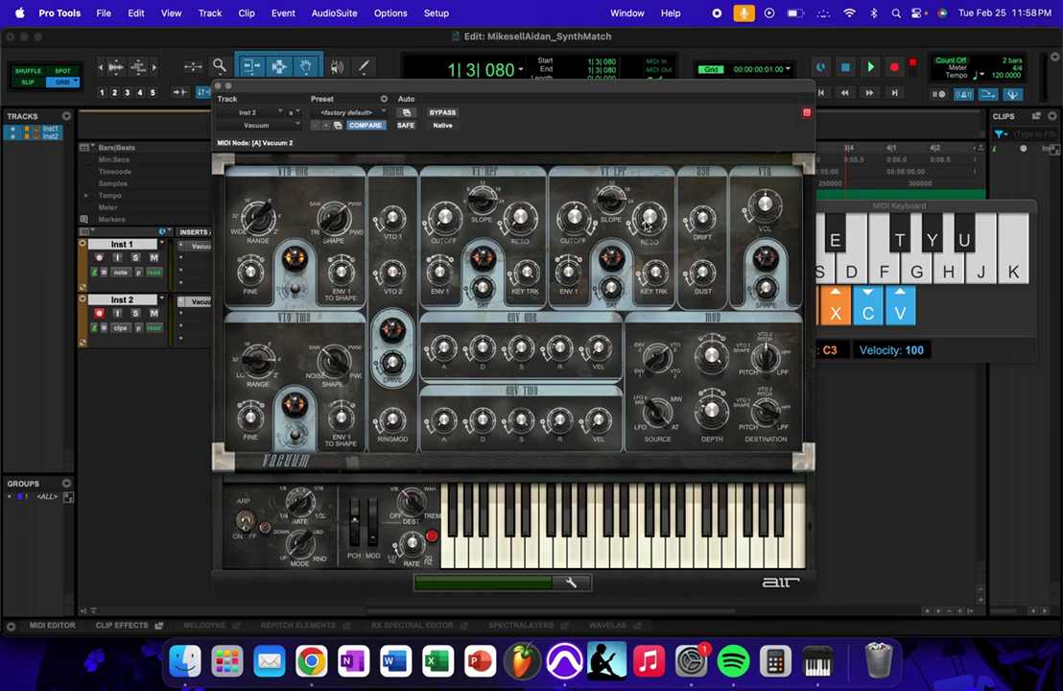
# Step: Sweep the LPF resonance up from 2 % on Inst 2's Vacuum while auditioning a note
pyautogui.moveTo(648, 223)
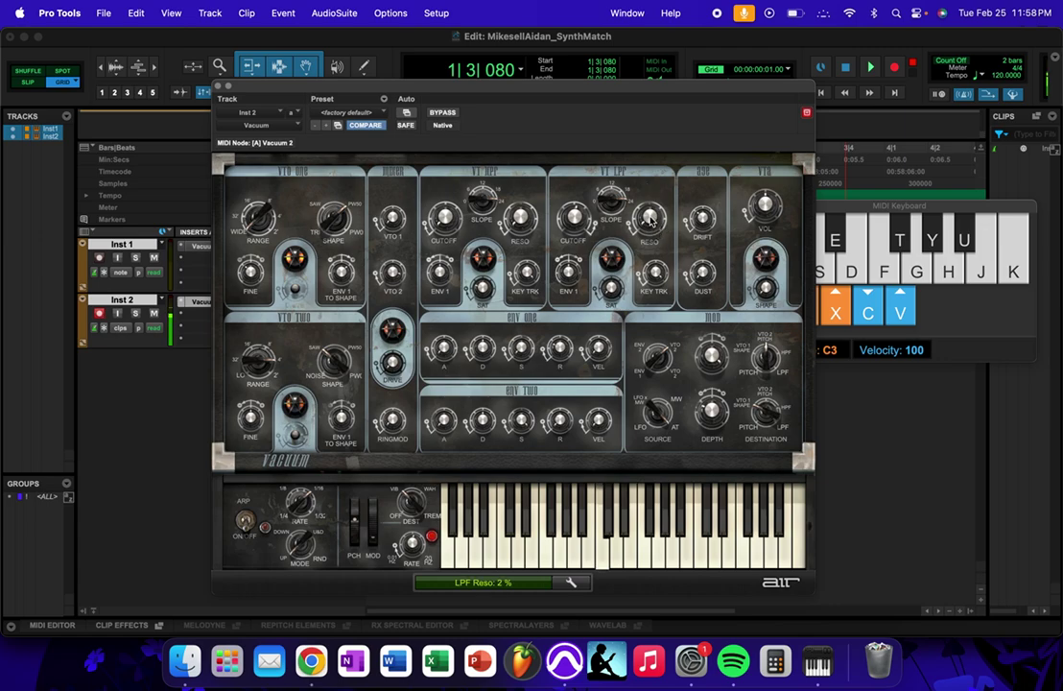
pyautogui.moveTo(664, 219); pyautogui.dragTo(695, 213)
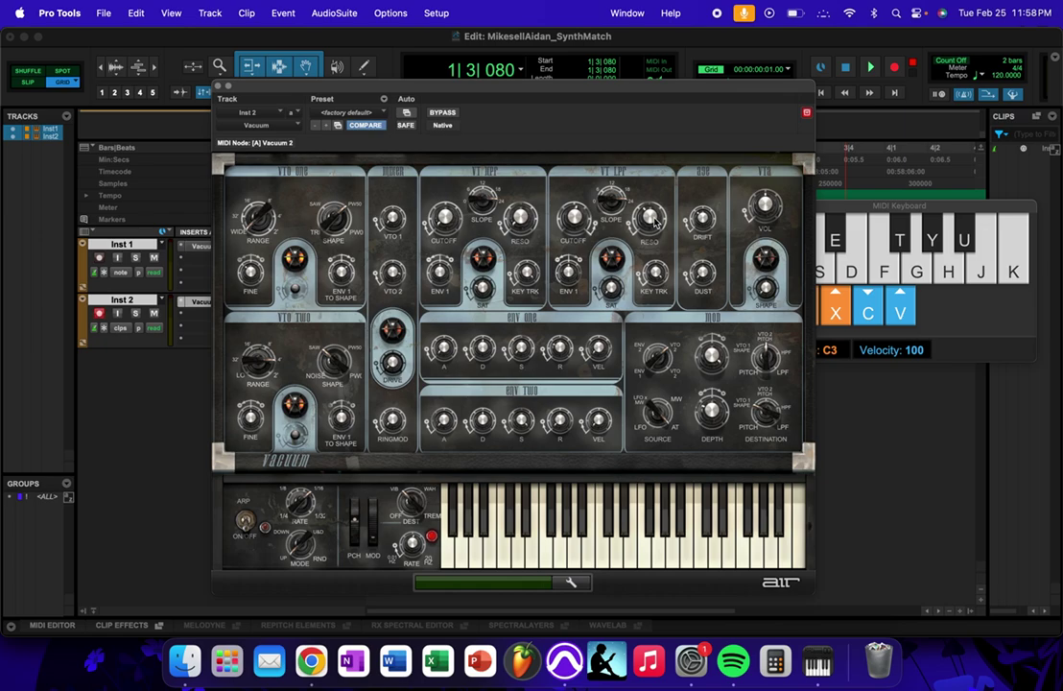
pyautogui.press('a')
pyautogui.moveTo(649, 218); pyautogui.dragTo(672, 185)
# Step: Vary the LPF envelope amount up to about +55 % on Inst 2's Vacuum while auditioning a note
pyautogui.moveTo(573, 274); pyautogui.dragTo(629, 283)
pyautogui.press('a')
pyautogui.moveTo(568, 273)
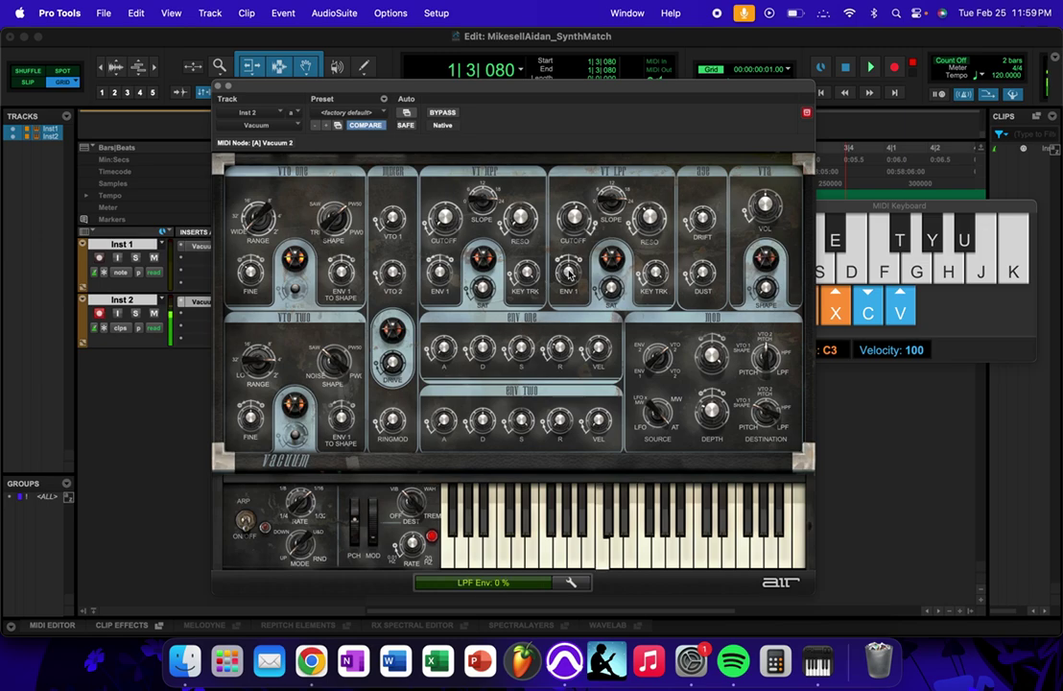
pyautogui.moveTo(568, 274); pyautogui.dragTo(614, 278)
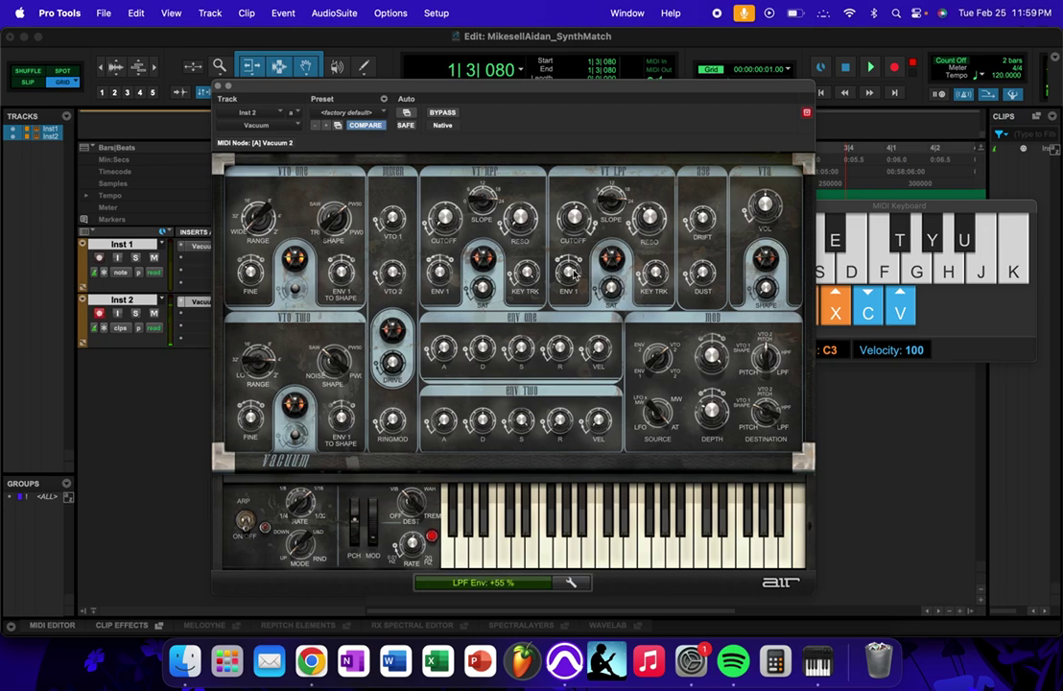
pyautogui.moveTo(578, 276); pyautogui.dragTo(593, 279)
# Step: Vary the LPF saturation around 13 % and set the LPF keytrack to 100 % on Inst 2's Vacuum
pyautogui.scroll(3, 568, 273)
pyautogui.scroll(5, 618, 286)
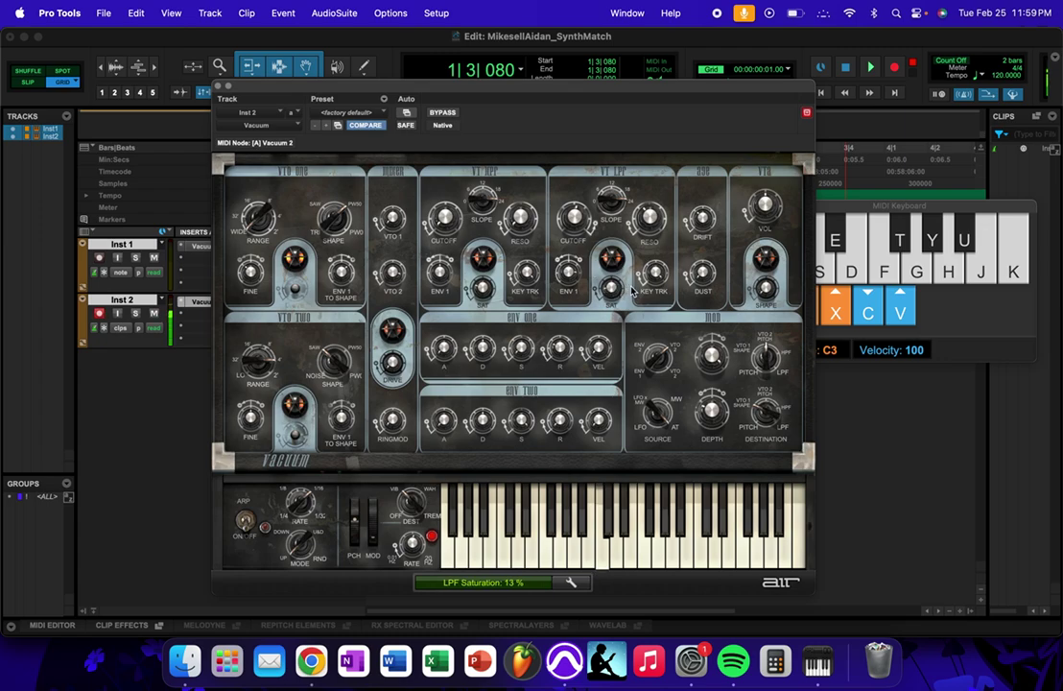
pyautogui.scroll(-1, 631, 290)
pyautogui.scroll(-6, 624, 291)
pyautogui.scroll(6, 619, 288)
pyautogui.scroll(1, 624, 286)
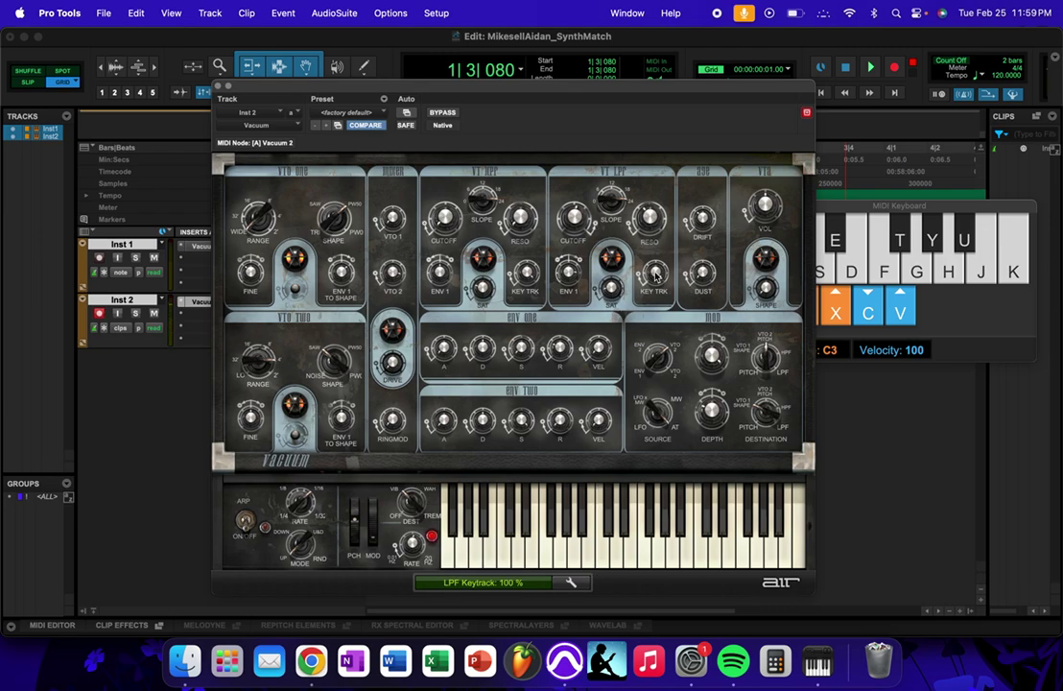
# Step: Compare different LPF keytrack amounts on Inst 2's Vacuum by playing the D and F keys, finishing at 100 %
pyautogui.press('d')
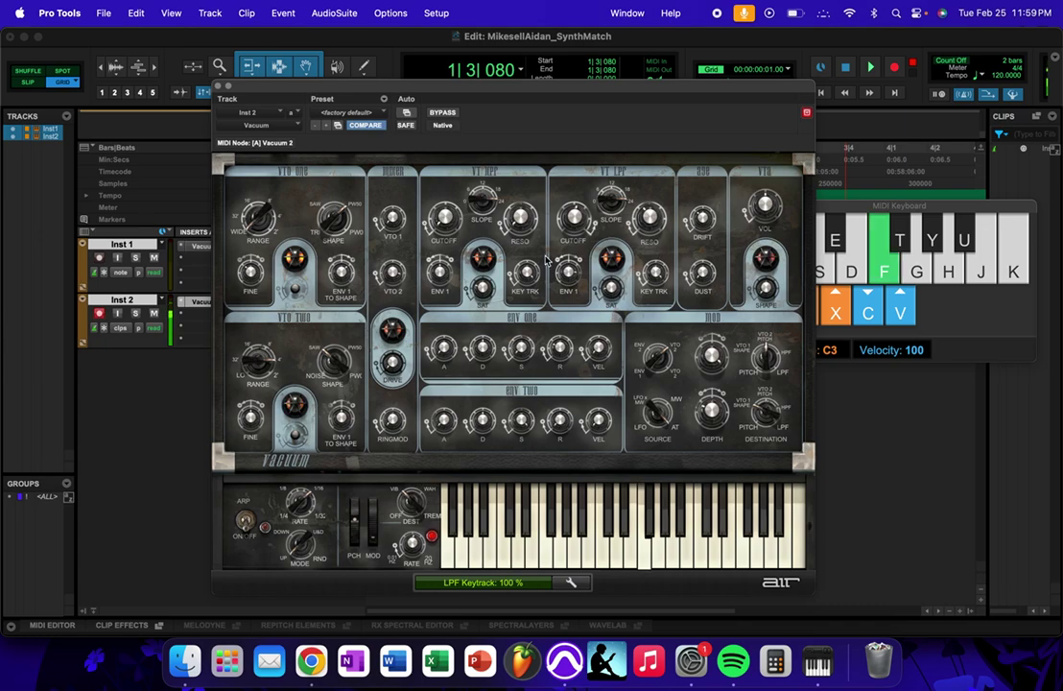
pyautogui.keyDown('alt'); pyautogui.click(658, 274); pyautogui.keyUp('alt')
pyautogui.press('f')
pyautogui.moveTo(667, 291); pyautogui.dragTo(844, 303)
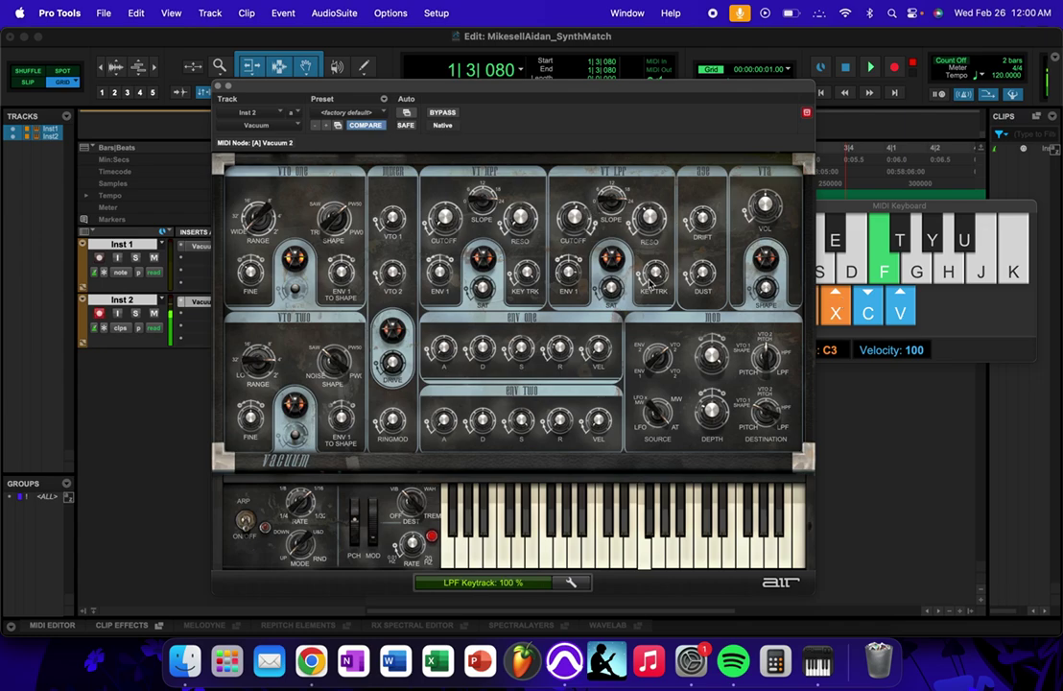
pyautogui.moveTo(650, 284); pyautogui.dragTo(589, 288)
pyautogui.moveTo(655, 275); pyautogui.dragTo(692, 278)
pyautogui.press('f')
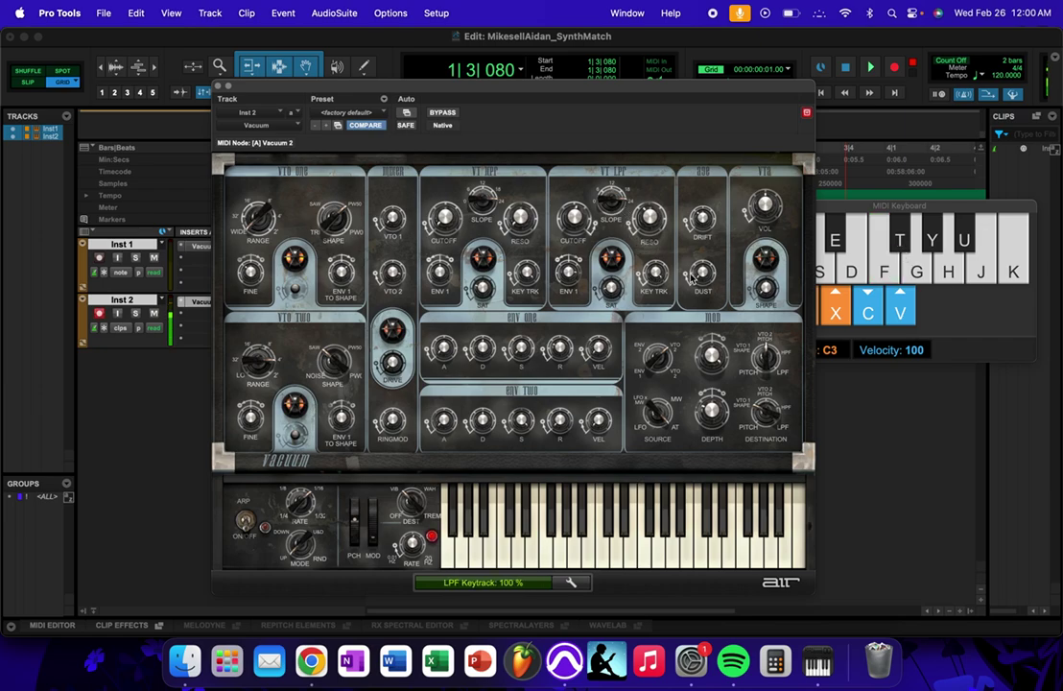
# Step: Vary the Drift amount around 61 % on Inst 2's Vacuum while auditioning notes
pyautogui.press('f')
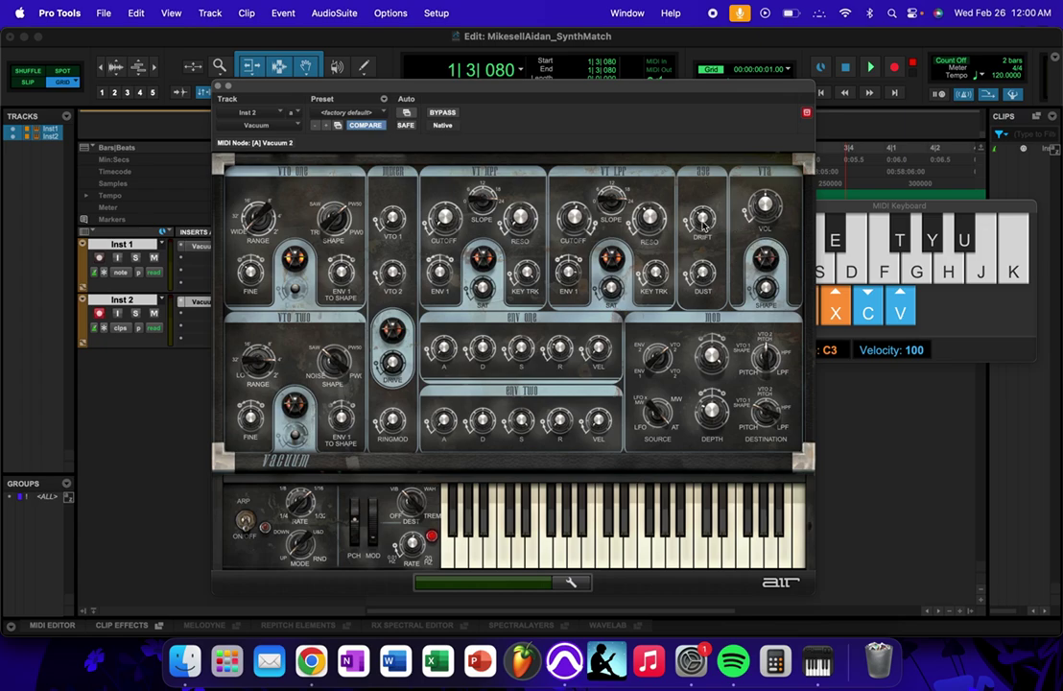
pyautogui.moveTo(701, 221)
pyautogui.moveTo(704, 221); pyautogui.dragTo(740, 222)
pyautogui.press('a')
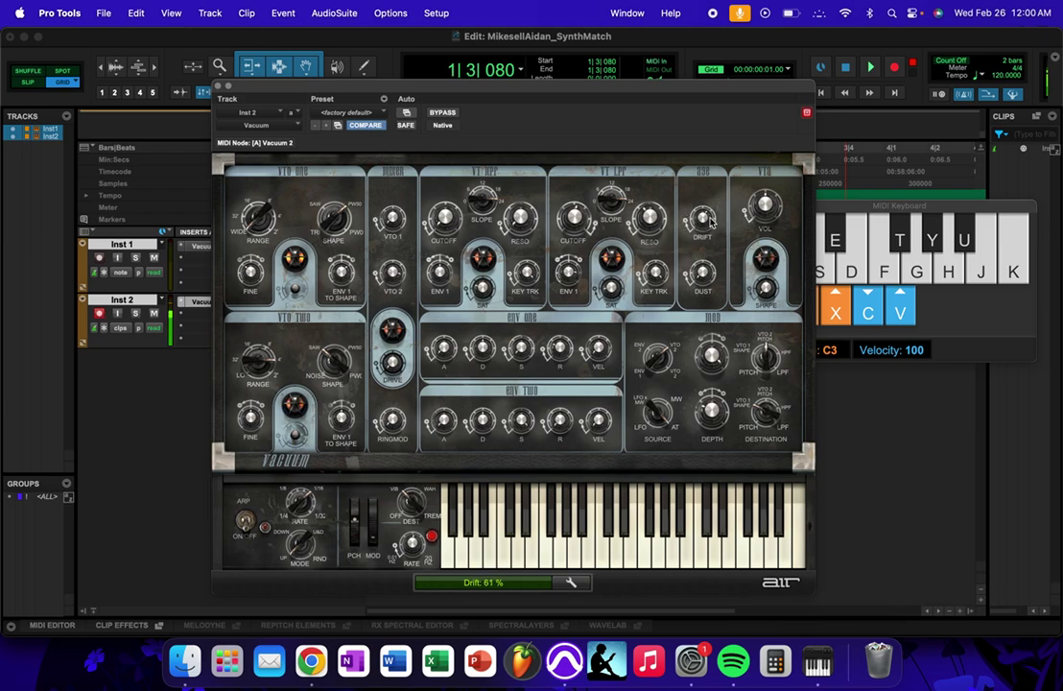
pyautogui.scroll(-1, 701, 221)
pyautogui.press('a')
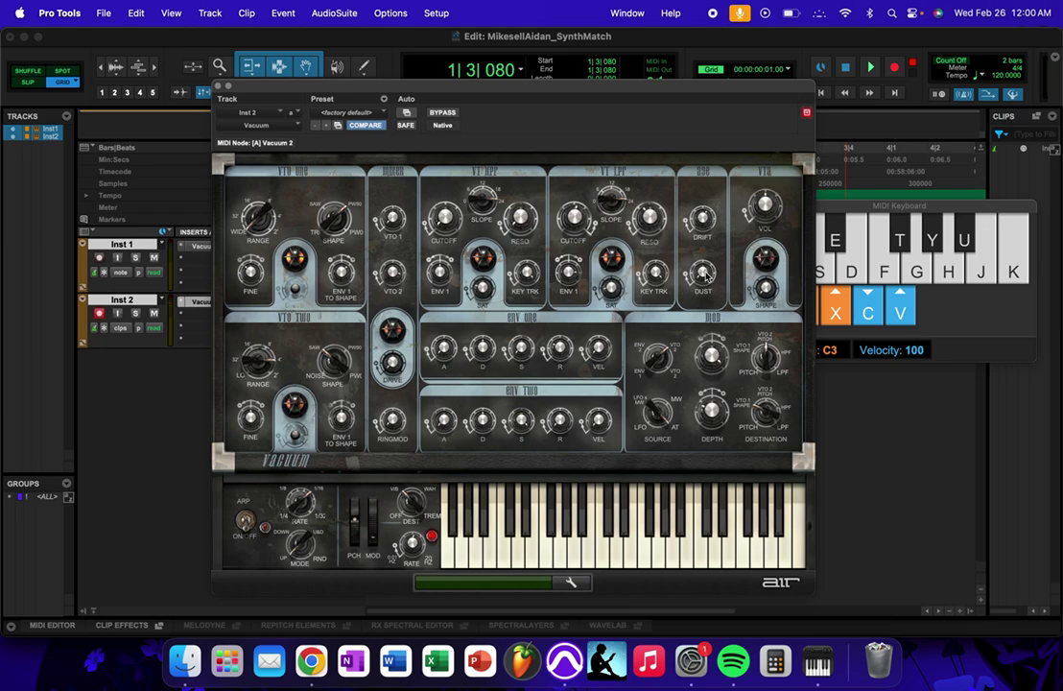
# Step: Sweep the Dust amount up to 100 % and back on Inst 2's Vacuum while auditioning a note
pyautogui.moveTo(706, 278); pyautogui.dragTo(785, 277)
pyautogui.moveTo(701, 275)
pyautogui.moveTo(701, 276); pyautogui.dragTo(711, 275)
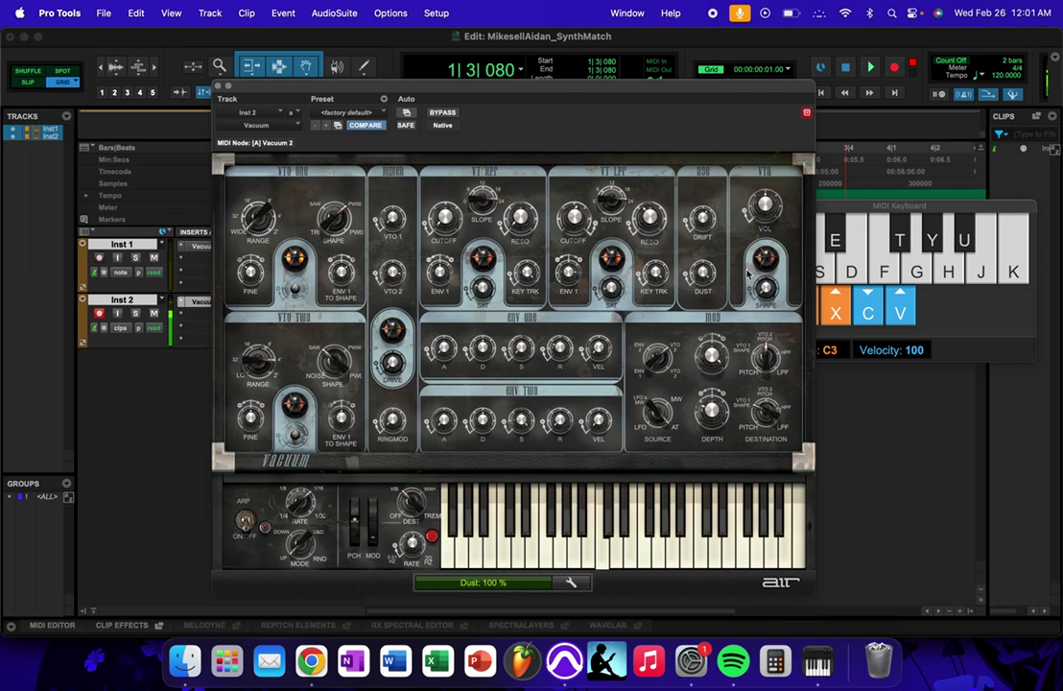
pyautogui.moveTo(711, 275); pyautogui.dragTo(698, 276)
pyautogui.moveTo(703, 275); pyautogui.dragTo(989, 310)
pyautogui.moveTo(747, 314); pyautogui.dragTo(701, 277)
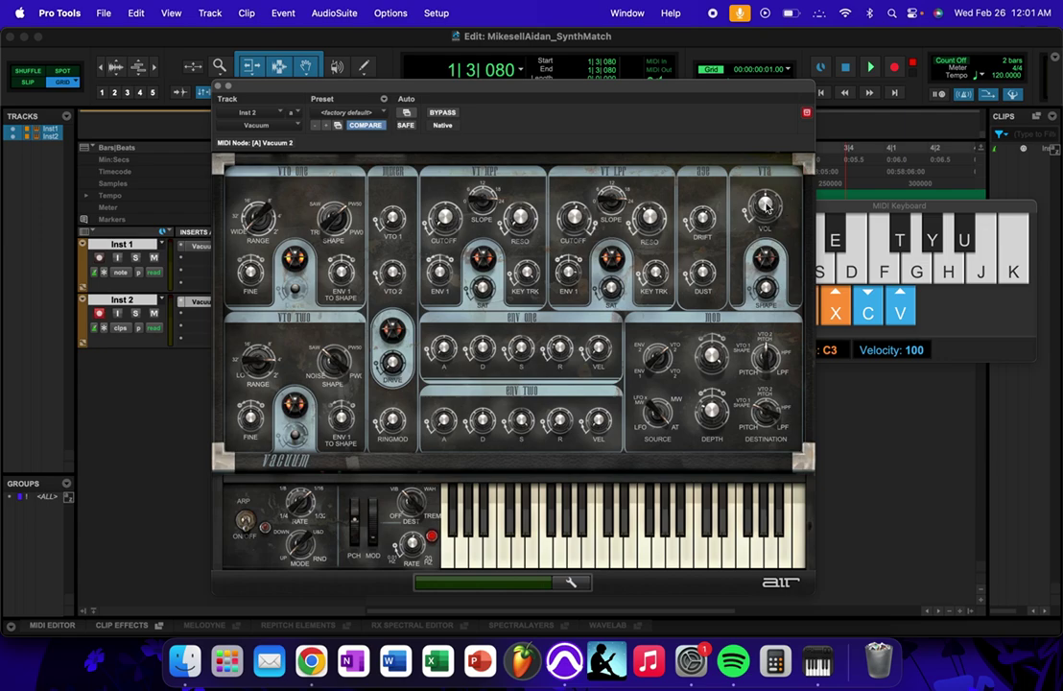
# Step: Lower the VTA volume and raise the VTA shape on Inst 2's Vacuum to demonstrate both controls
pyautogui.moveTo(767, 207); pyautogui.dragTo(736, 207)
pyautogui.moveTo(765, 208)
pyautogui.moveTo(759, 287); pyautogui.dragTo(819, 289)
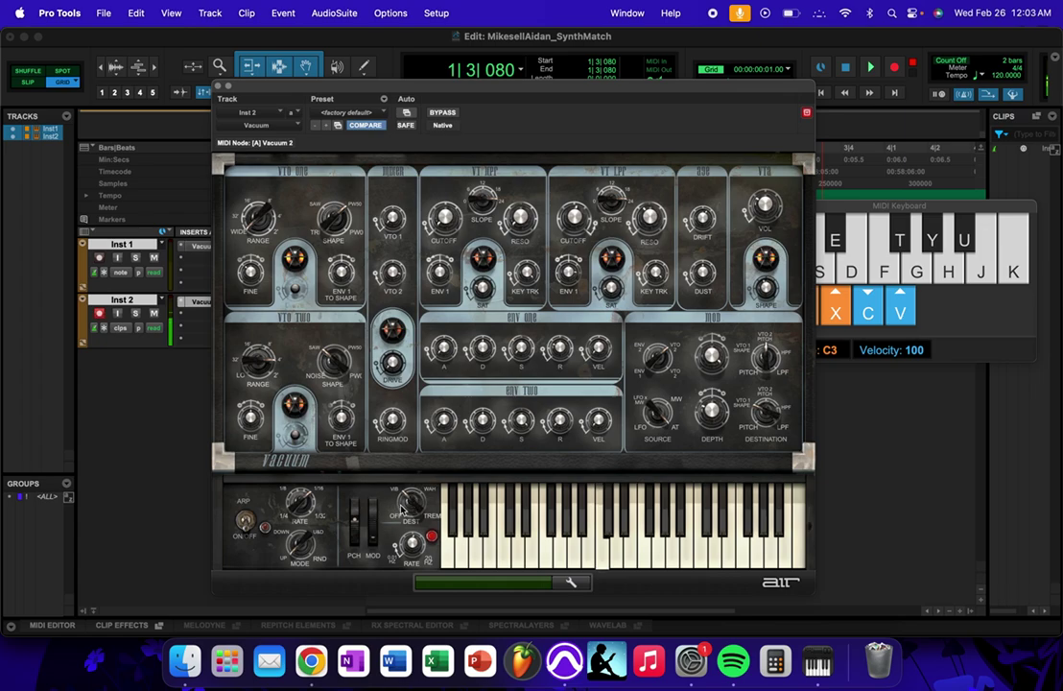
# Step: Assign Inst 2's mod wheel to Wah, lower its rate, and sweep the wheel up to 127 and back down
pyautogui.click(374, 510)
pyautogui.moveTo(374, 509); pyautogui.dragTo(396, 506)
pyautogui.moveTo(407, 500); pyautogui.dragTo(417, 496)
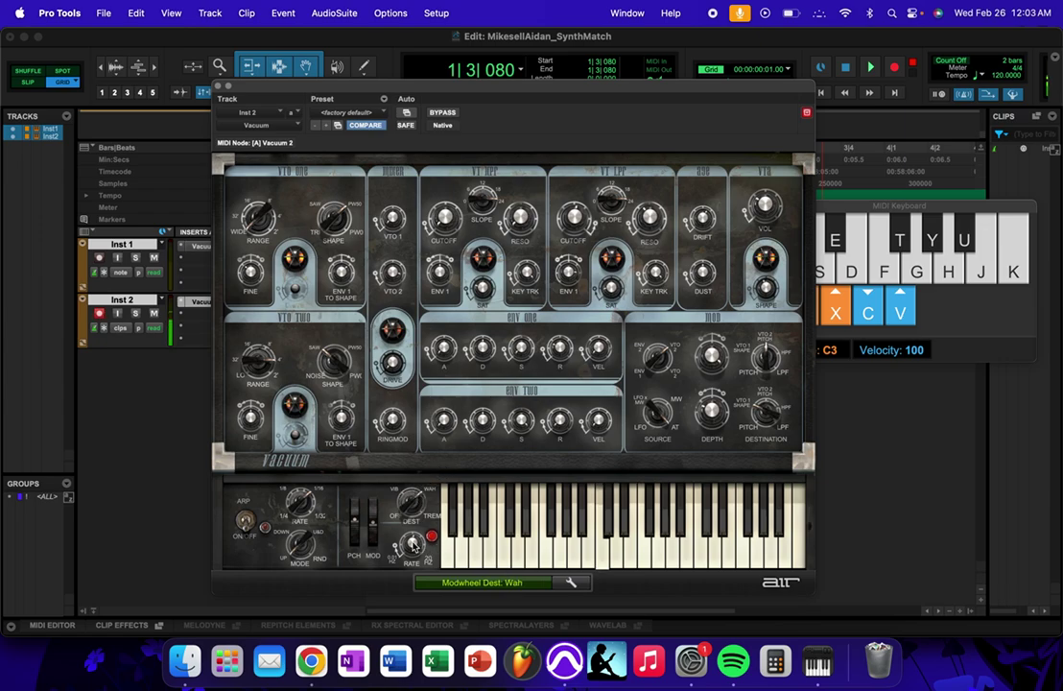
pyautogui.moveTo(413, 545); pyautogui.dragTo(340, 544)
pyautogui.moveTo(374, 525); pyautogui.dragTo(377, 438)
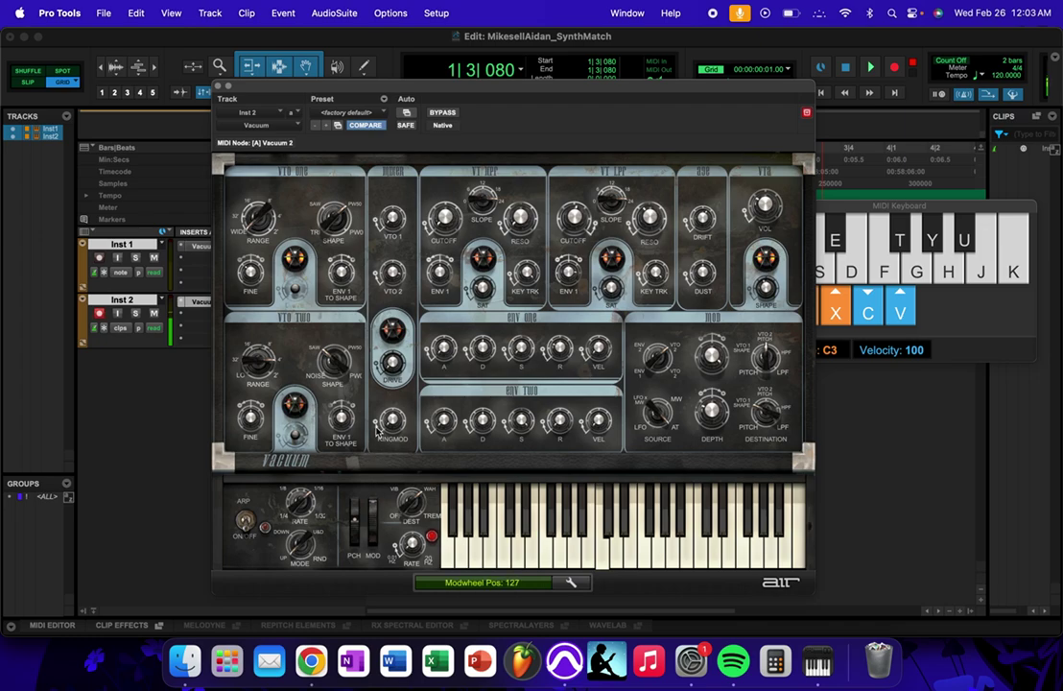
pyautogui.moveTo(377, 430); pyautogui.dragTo(365, 601)
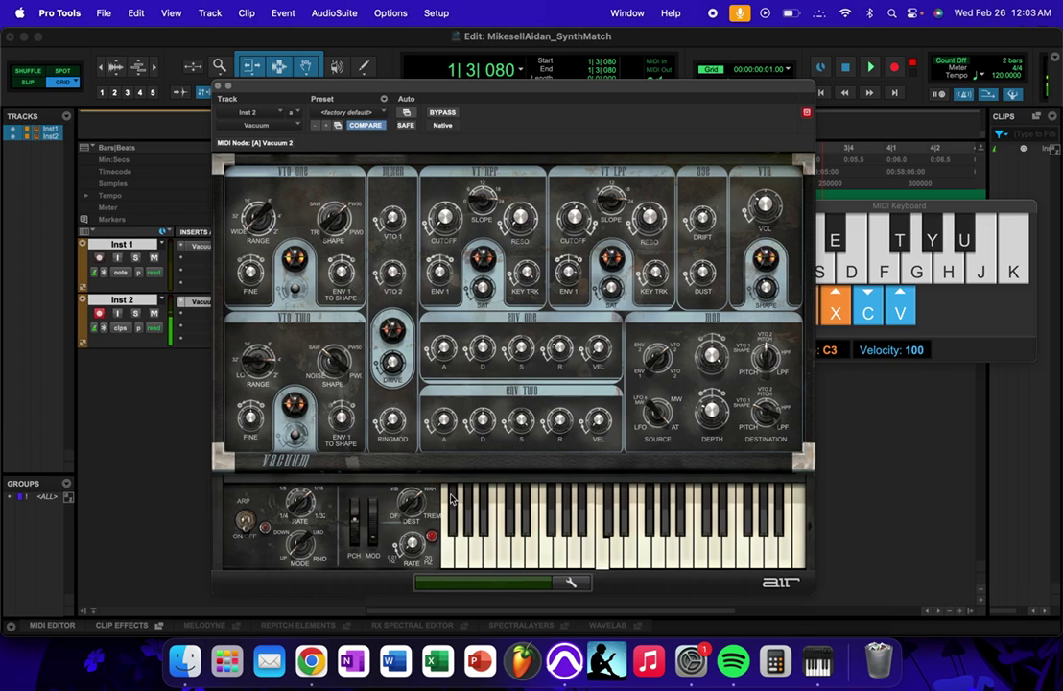
# Step: Record-enable Inst 2 and reset its Vacuum to the factory default preset
pyautogui.click(199, 248)
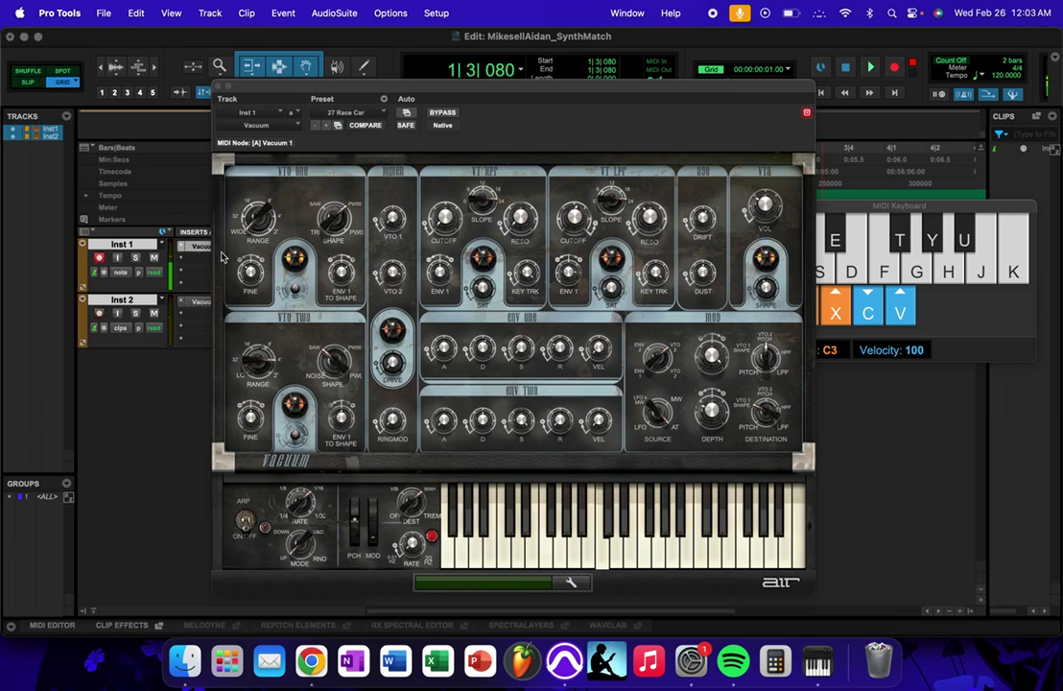
pyautogui.click(198, 303)
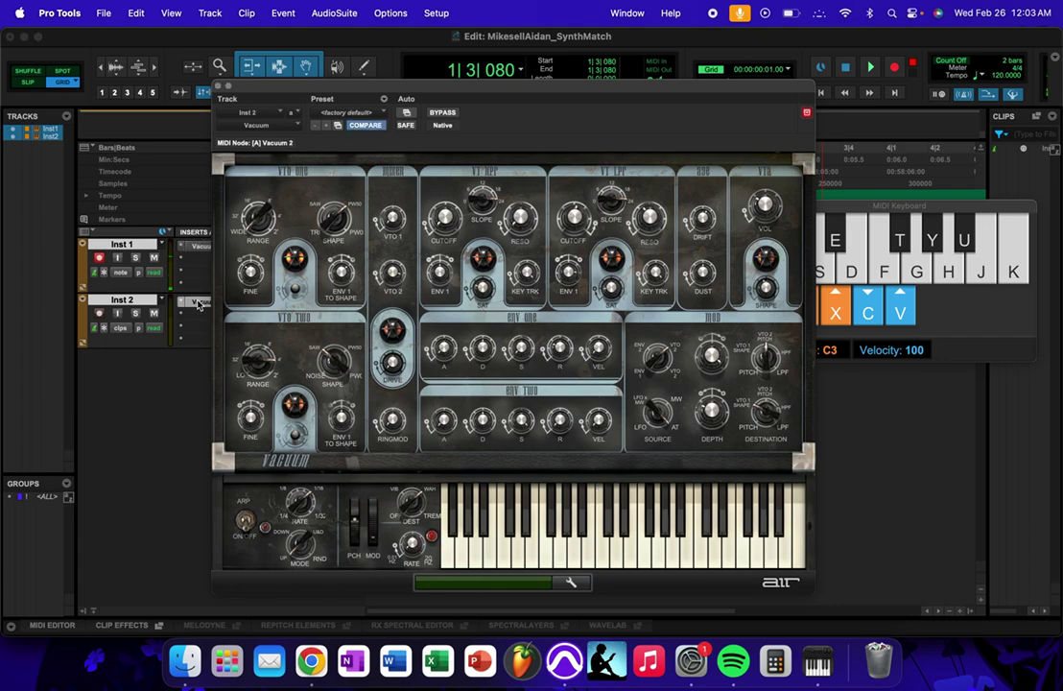
pyautogui.click(99, 313)
pyautogui.click(353, 118)
pyautogui.click(357, 134)
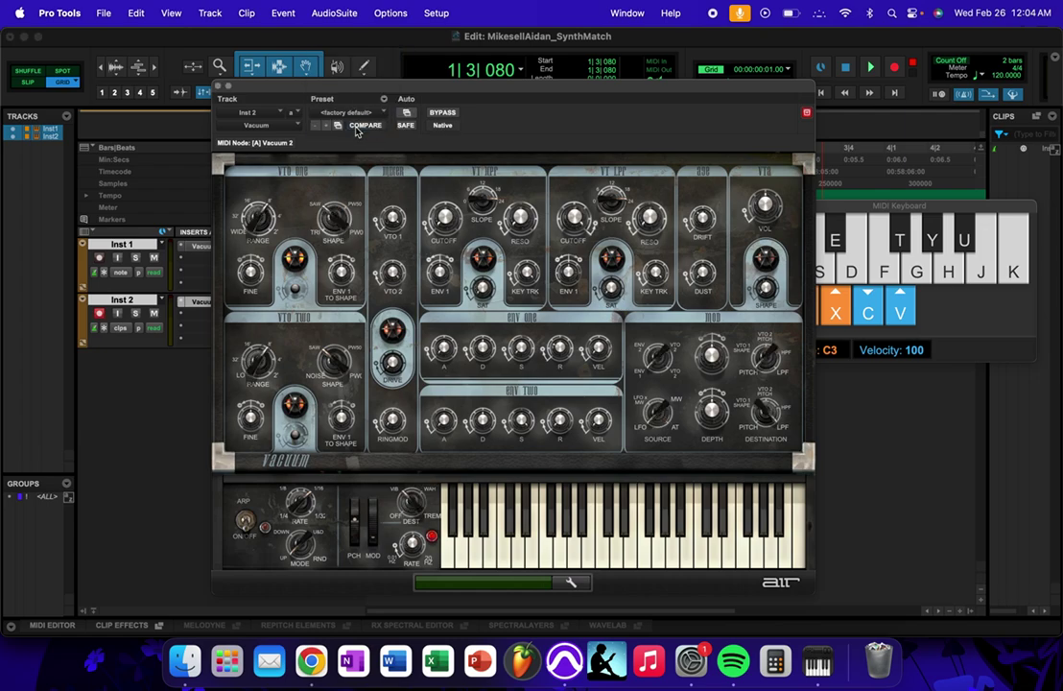
# Step: Load the FX preset 13 Talking on Inst 1's Vacuum
pyautogui.click(202, 246)
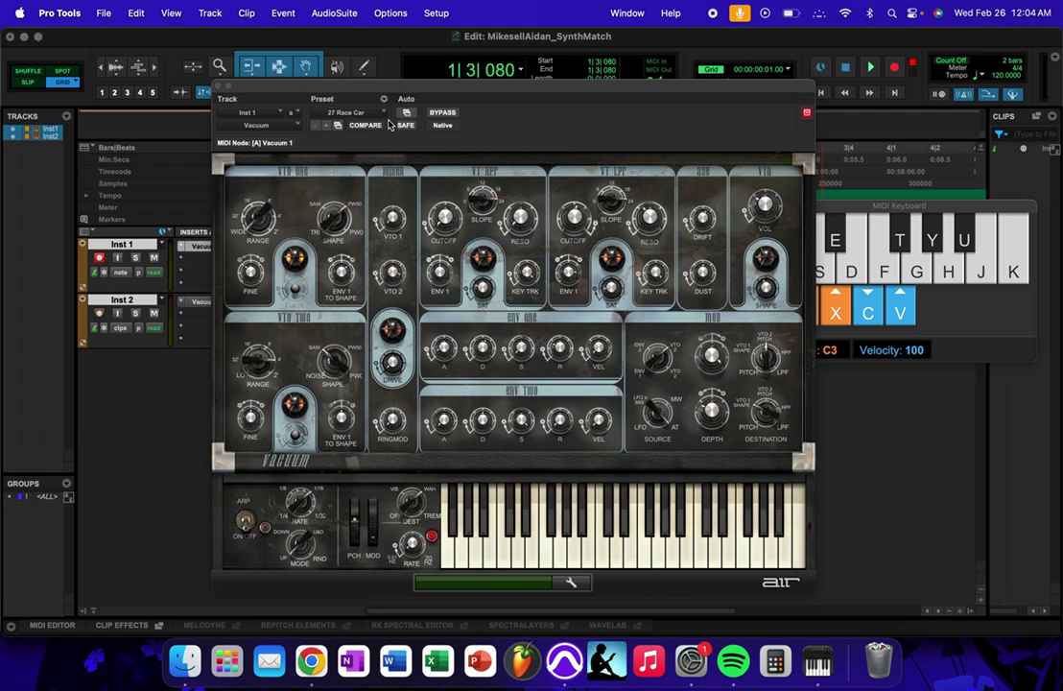
pyautogui.click(351, 112)
pyautogui.moveTo(384, 165)
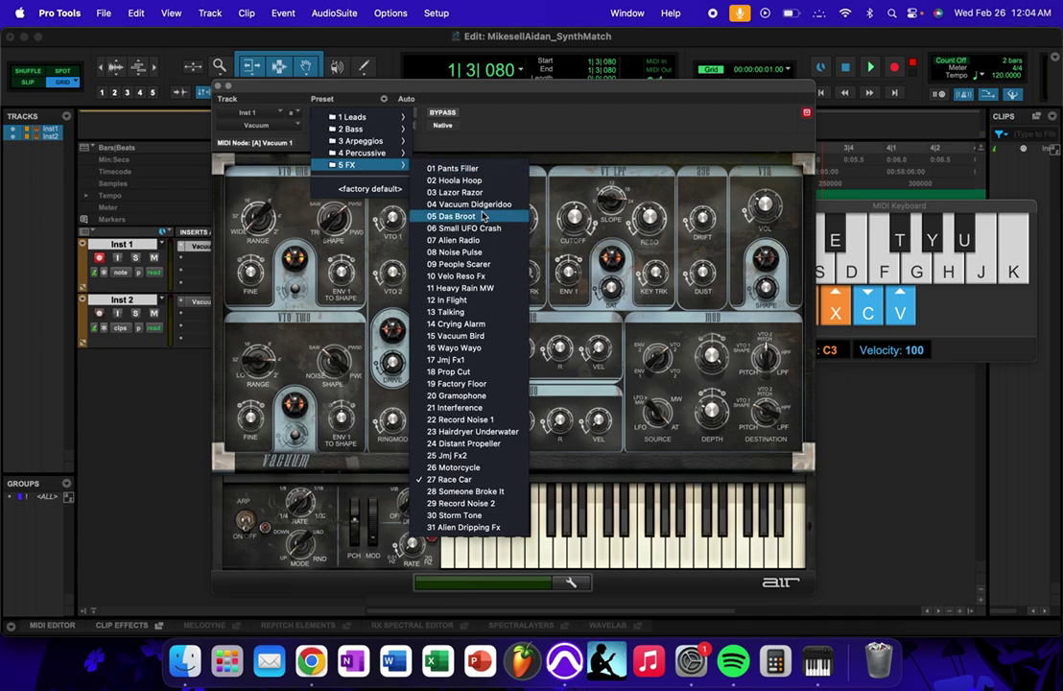
pyautogui.click(450, 311)
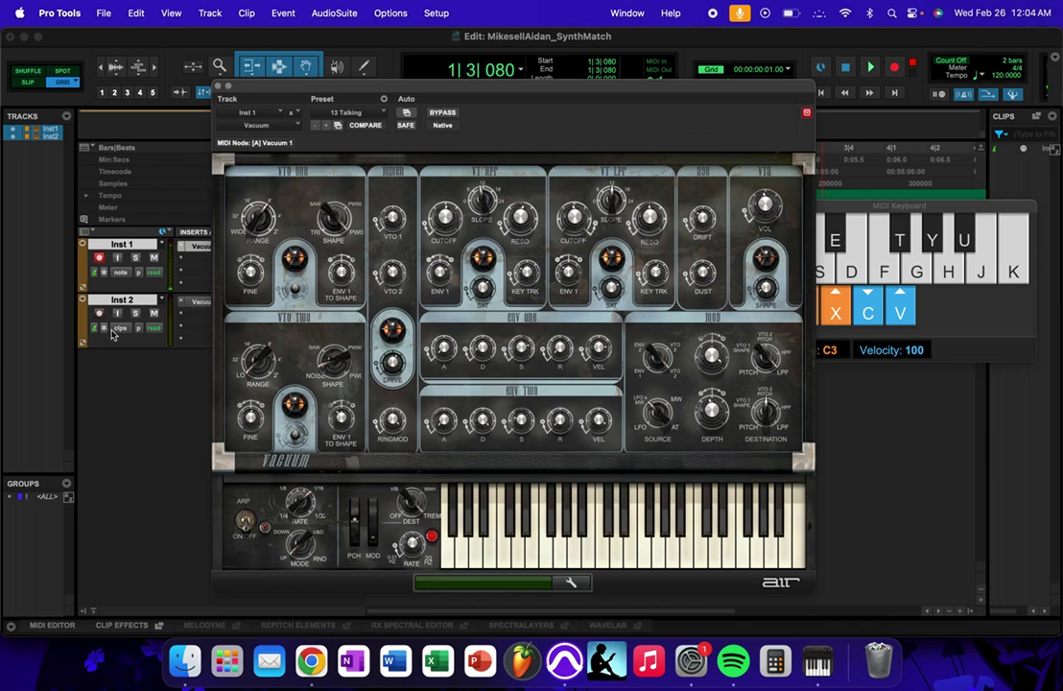
# Step: Adjust VTO One's shape and fine tuning on Inst 2's Vacuum to match the 13 Talking preset
pyautogui.click(202, 305)
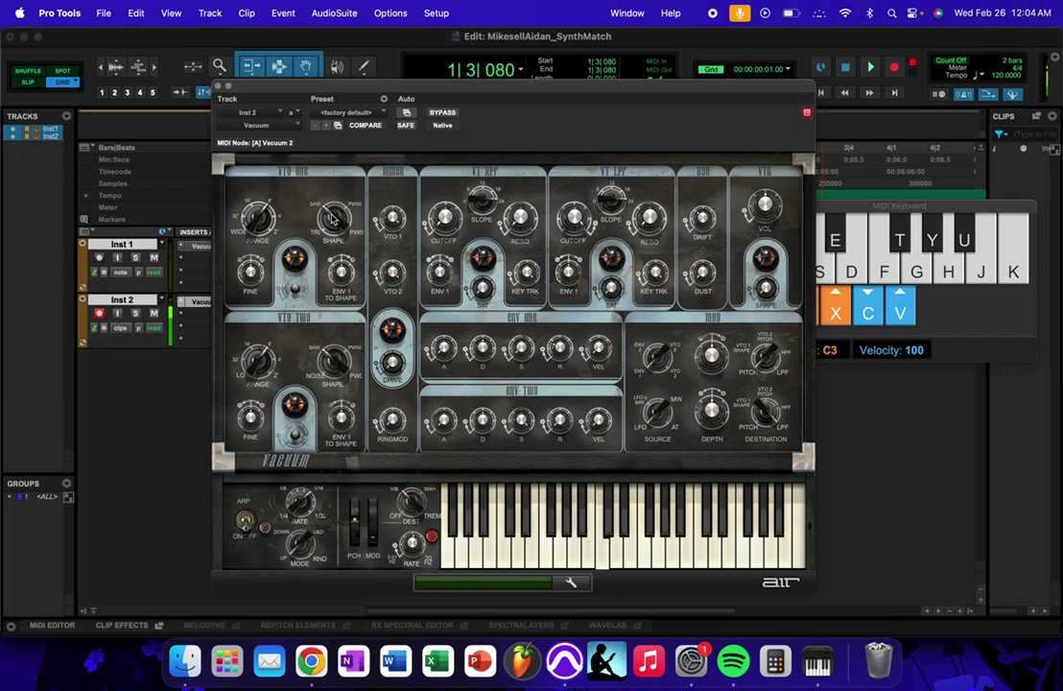
pyautogui.moveTo(332, 219); pyautogui.dragTo(659, 244)
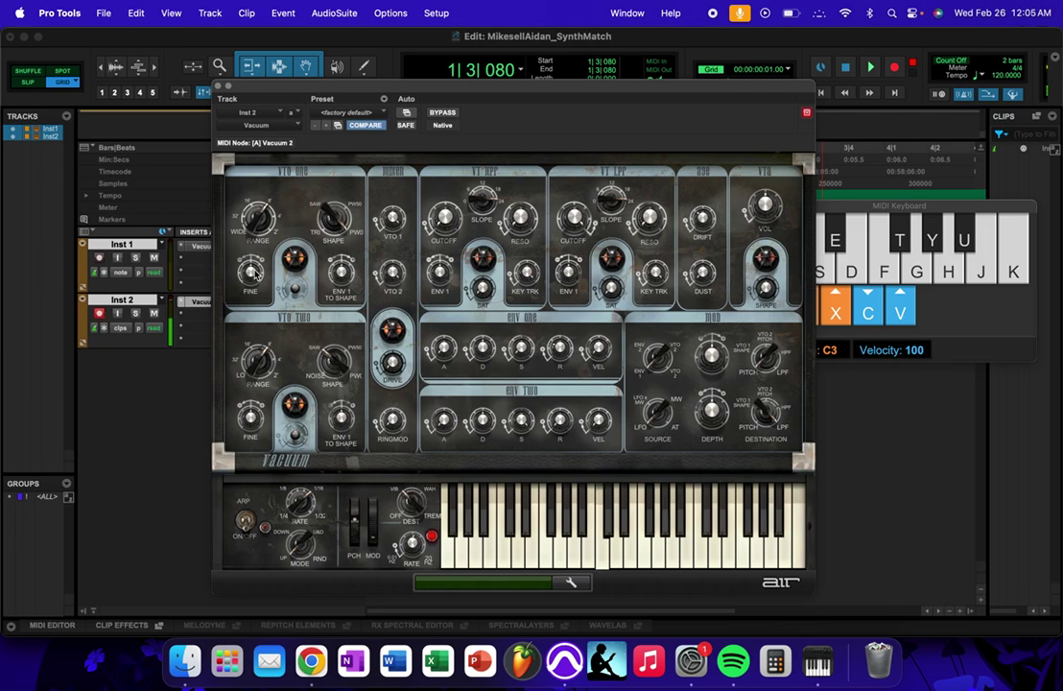
pyautogui.moveTo(252, 274)
pyautogui.moveTo(248, 274); pyautogui.dragTo(224, 277)
# Step: Adjust VTO Two's range on Inst 2's Vacuum and compare it with Inst 1's, trying 8' there
pyautogui.moveTo(272, 350); pyautogui.dragTo(270, 353)
pyautogui.click(223, 362)
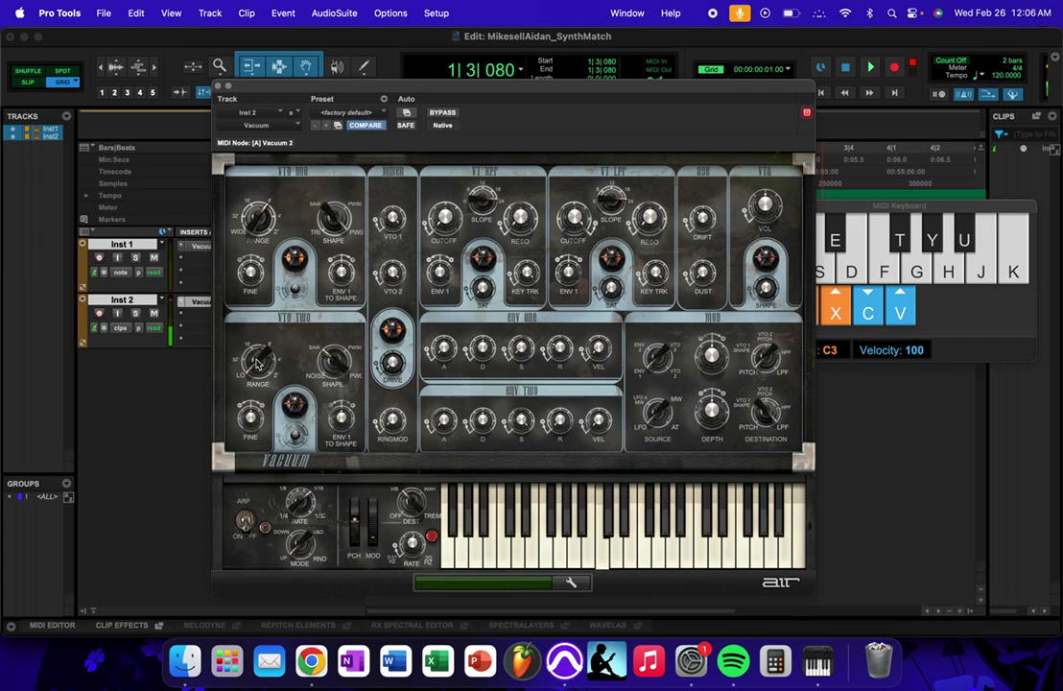
pyautogui.moveTo(258, 363); pyautogui.dragTo(195, 361)
pyautogui.click(122, 244)
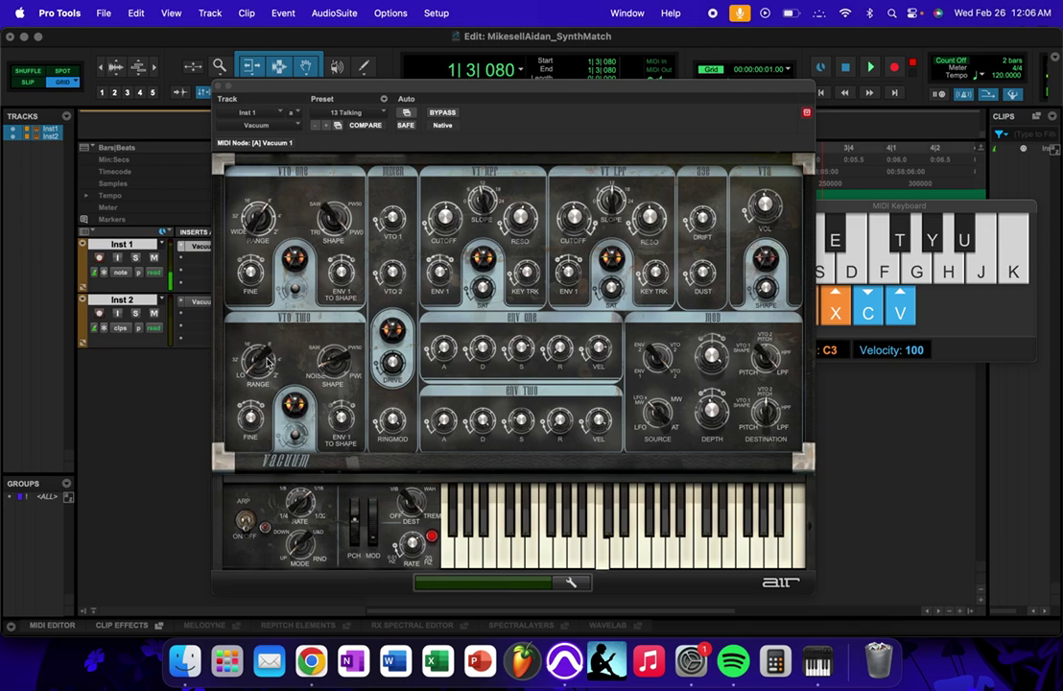
pyautogui.moveTo(258, 357)
pyautogui.mouseDown()
pyautogui.moveTo(268, 357)
pyautogui.moveTo(248, 358)
pyautogui.moveTo(266, 354)
pyautogui.mouseUp()
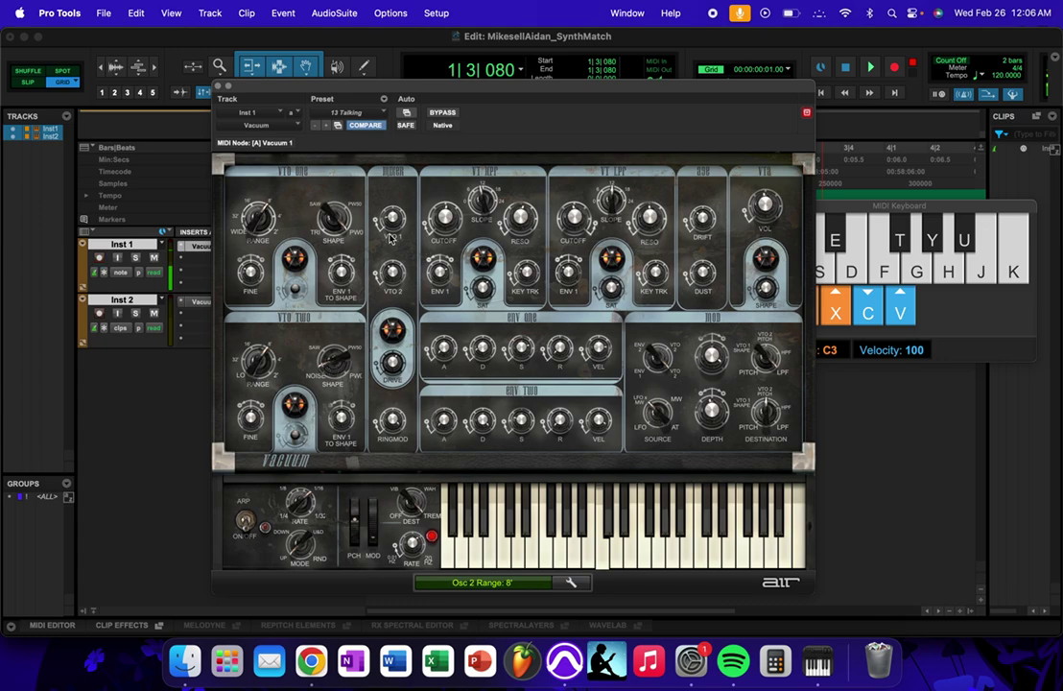
pyautogui.moveTo(264, 359); pyautogui.dragTo(231, 362)
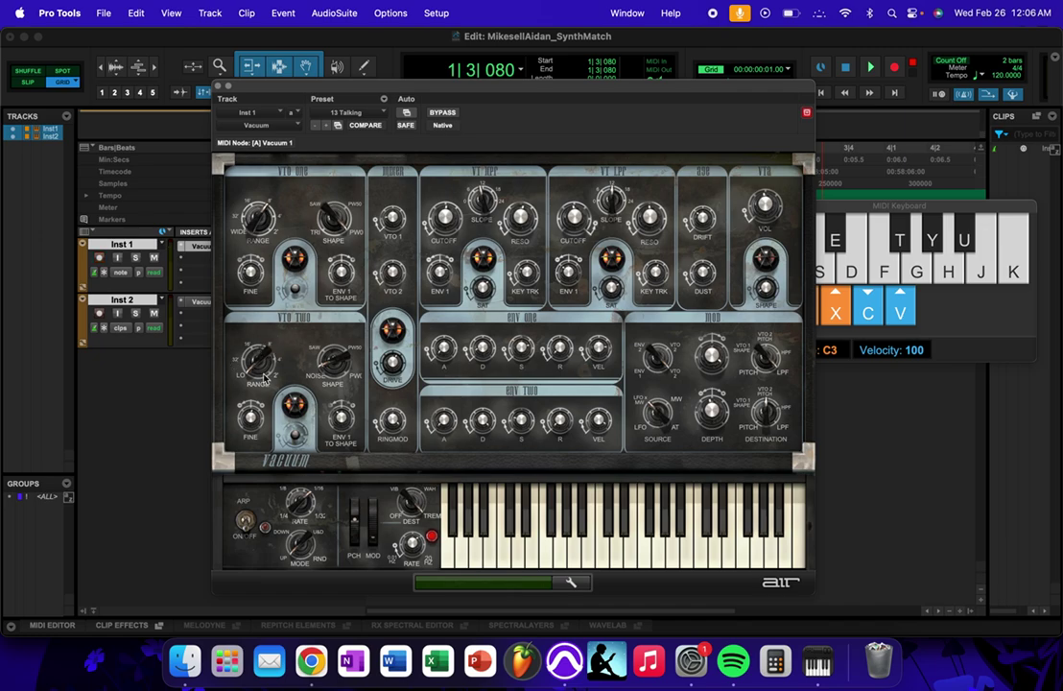
# Step: Set VTO Two's shape on Inst 2's Vacuum to 74% Noise, 26% Saw after checking Inst 1's
pyautogui.moveTo(339, 360); pyautogui.dragTo(334, 364)
pyautogui.click(200, 301)
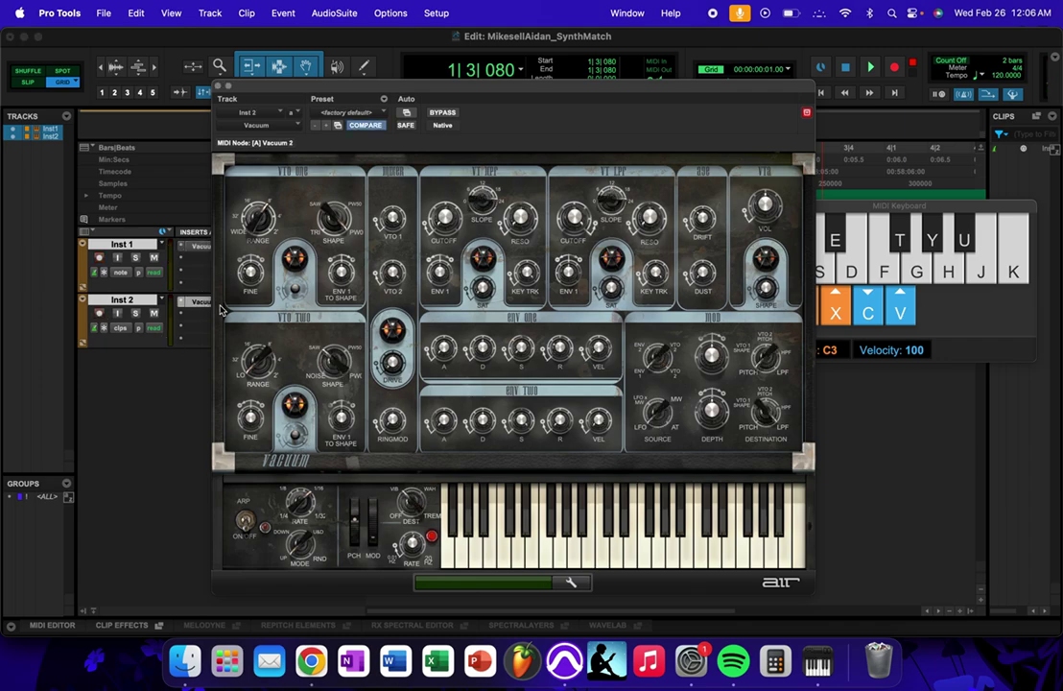
pyautogui.moveTo(324, 359)
pyautogui.moveTo(324, 359); pyautogui.dragTo(261, 357)
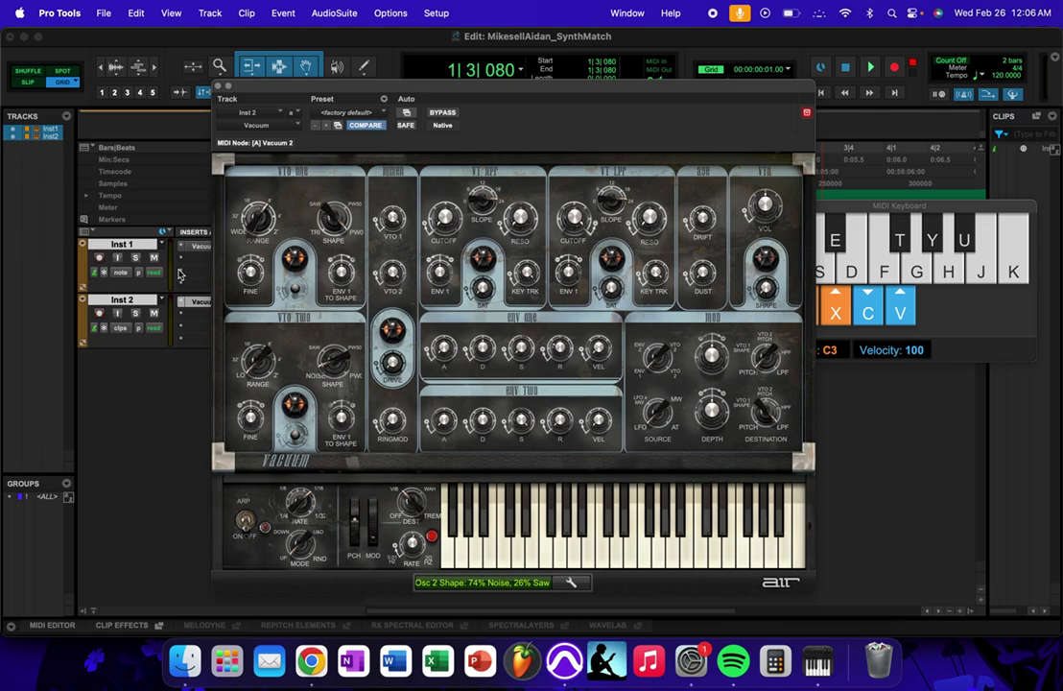
# Step: Sweep VTO Two's shape on Inst 1's Vacuum, including 3% Noise, 97% Saw, while auditioning a note
pyautogui.click(198, 247)
pyautogui.click(100, 257)
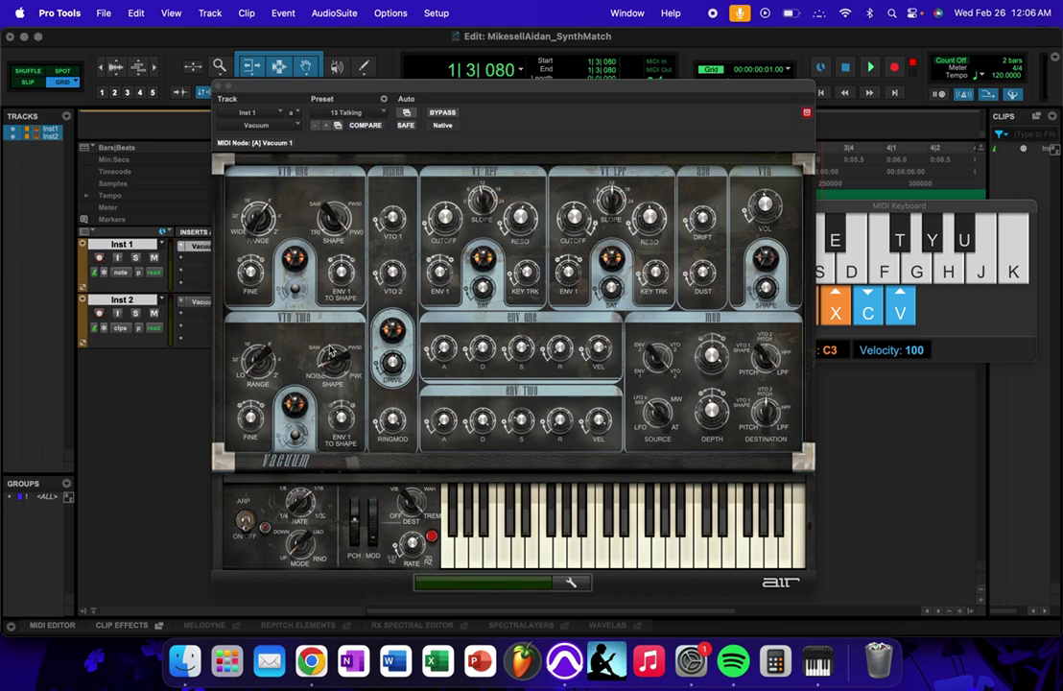
pyautogui.moveTo(335, 364); pyautogui.dragTo(364, 407)
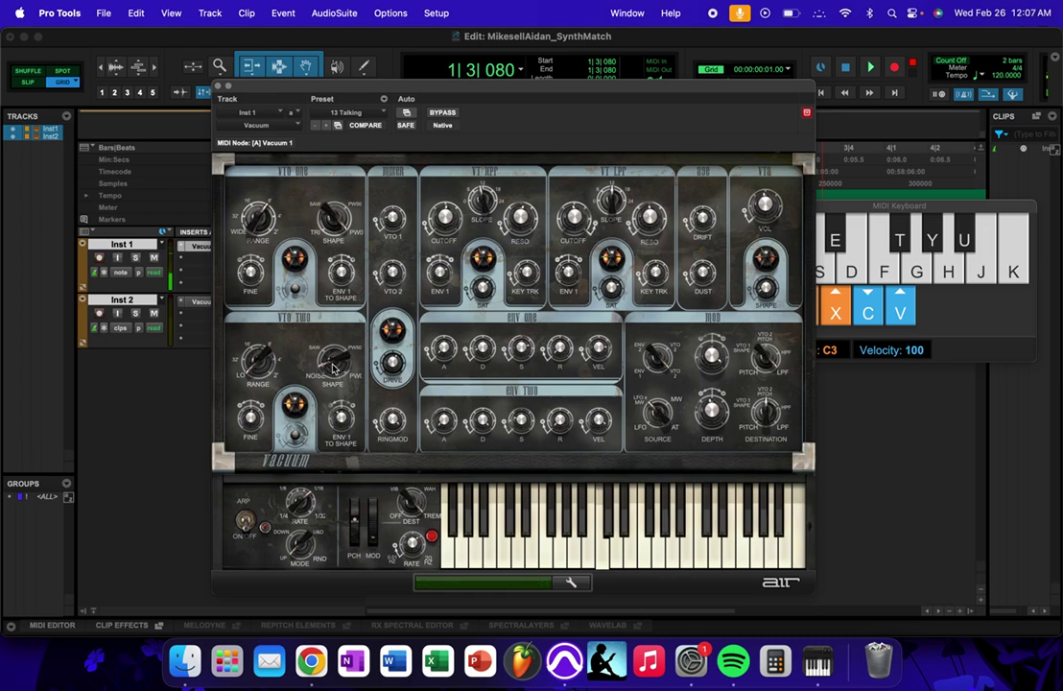
pyautogui.moveTo(333, 368); pyautogui.dragTo(287, 312)
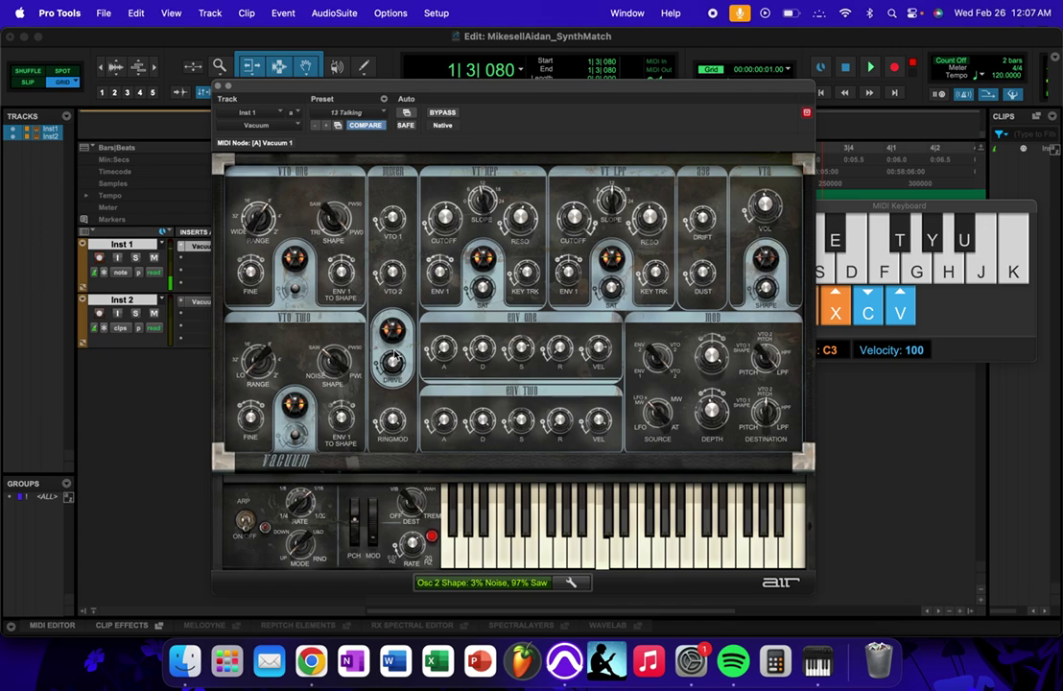
pyautogui.moveTo(334, 362); pyautogui.dragTo(292, 309)
pyautogui.moveTo(335, 358); pyautogui.dragTo(256, 377)
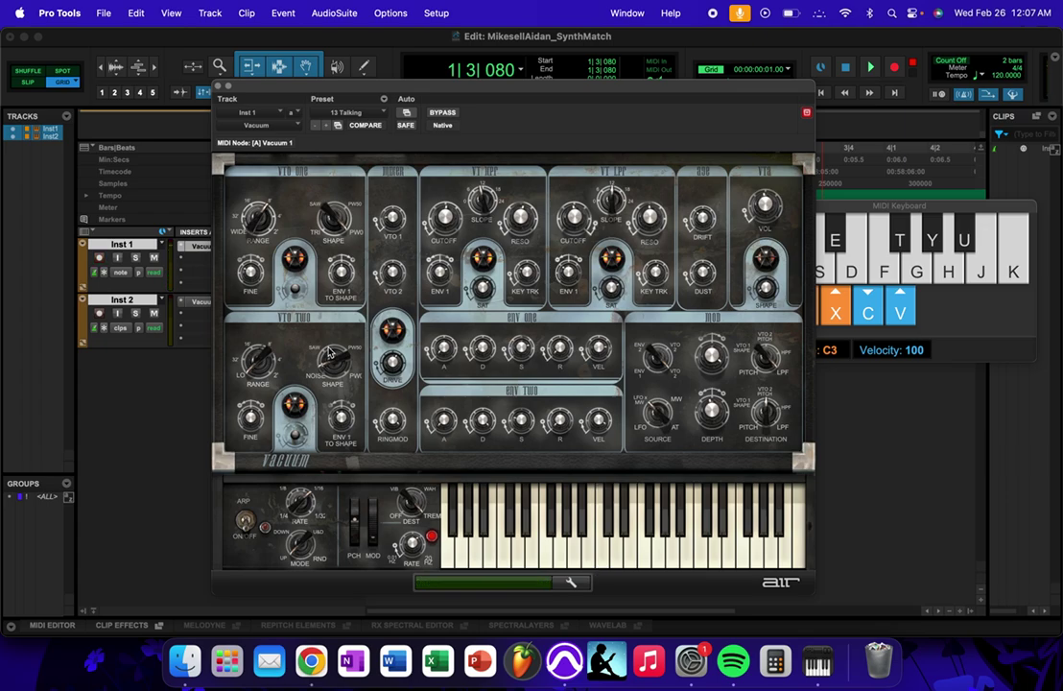
pyautogui.moveTo(270, 401)
# Step: Adjust VTO Two's fine tuning on Inst 2's Vacuum around 5.21 Hz
pyautogui.click(123, 299)
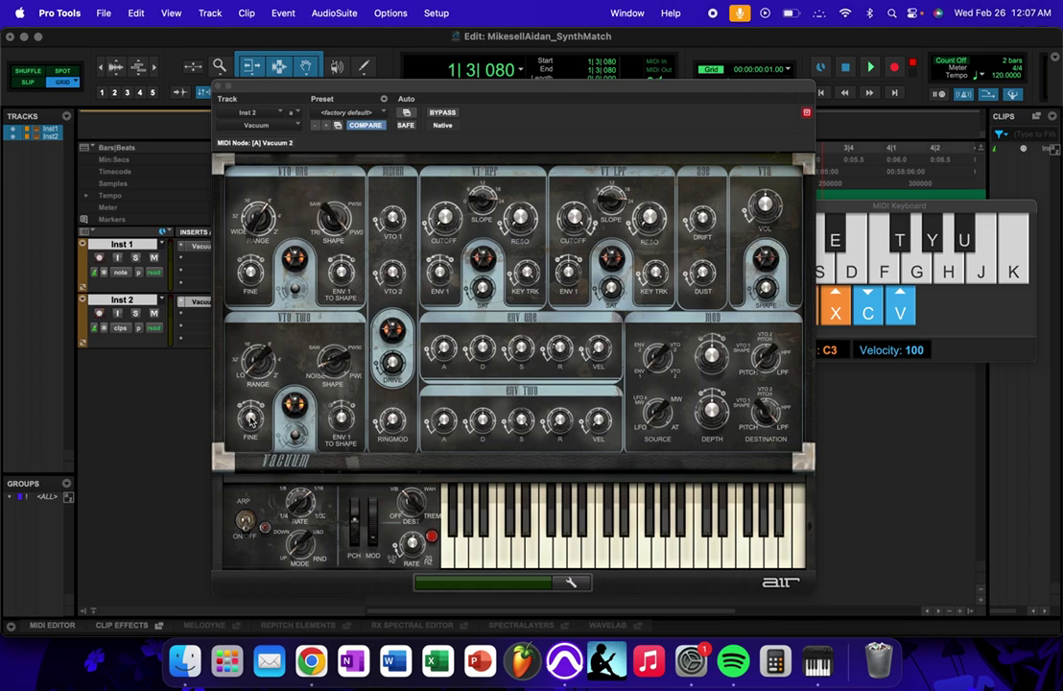
pyautogui.moveTo(250, 419)
pyautogui.scroll(2, 250, 419)
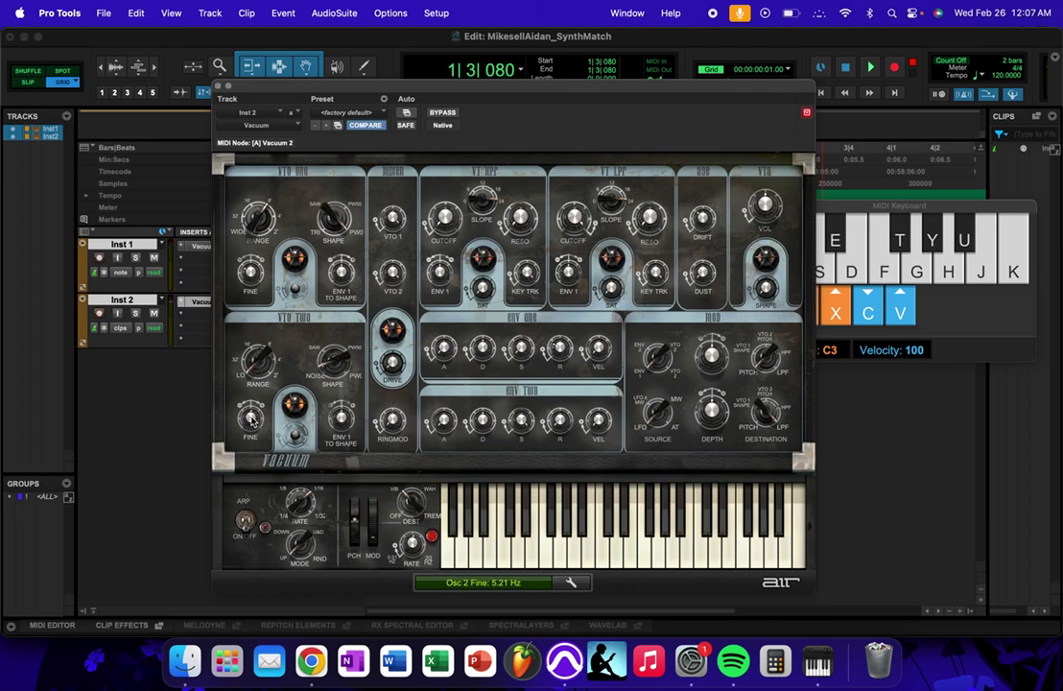
pyautogui.scroll(4, 252, 418)
pyautogui.scroll(-1, 252, 418)
pyautogui.scroll(-3, 253, 419)
pyautogui.scroll(2, 254, 419)
# Step: Vary VTO Two's fine tuning on Inst 1's Vacuum between 1.34 Hz and 5.59 Hz for comparison
pyautogui.click(199, 248)
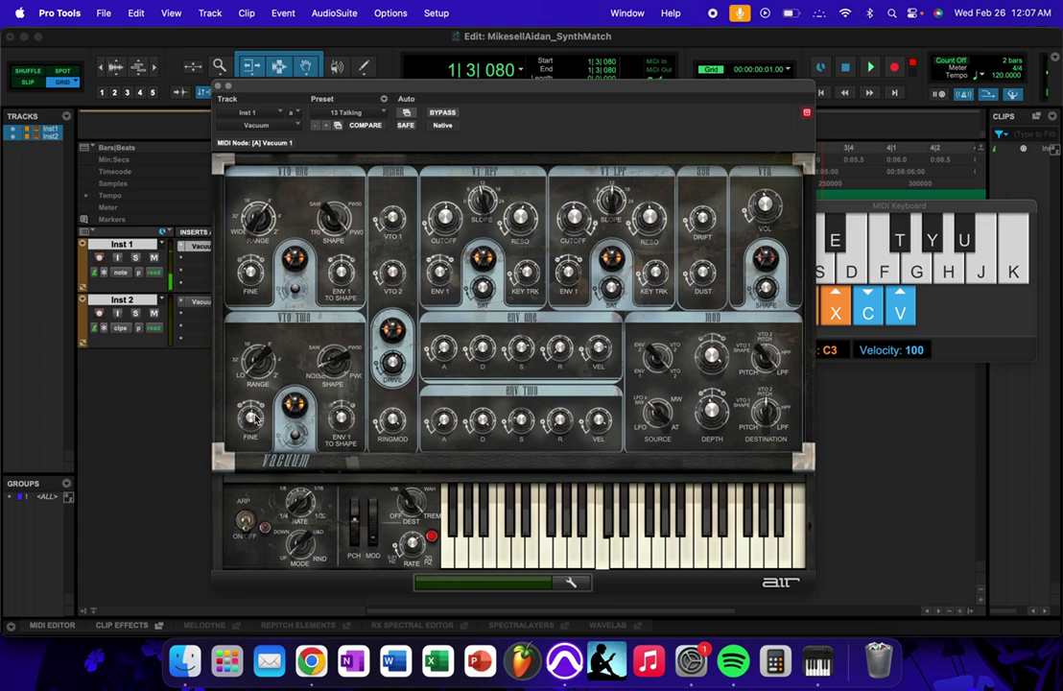
pyautogui.scroll(-5, 238, 419)
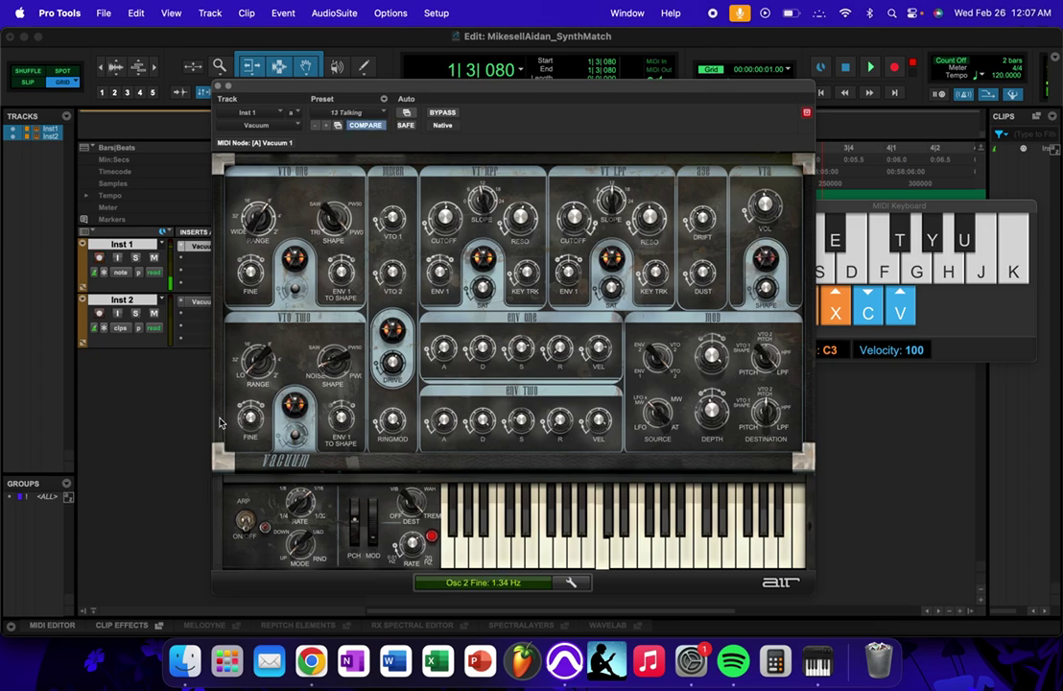
pyautogui.moveTo(223, 422); pyautogui.dragTo(264, 434)
pyautogui.press('super+s')
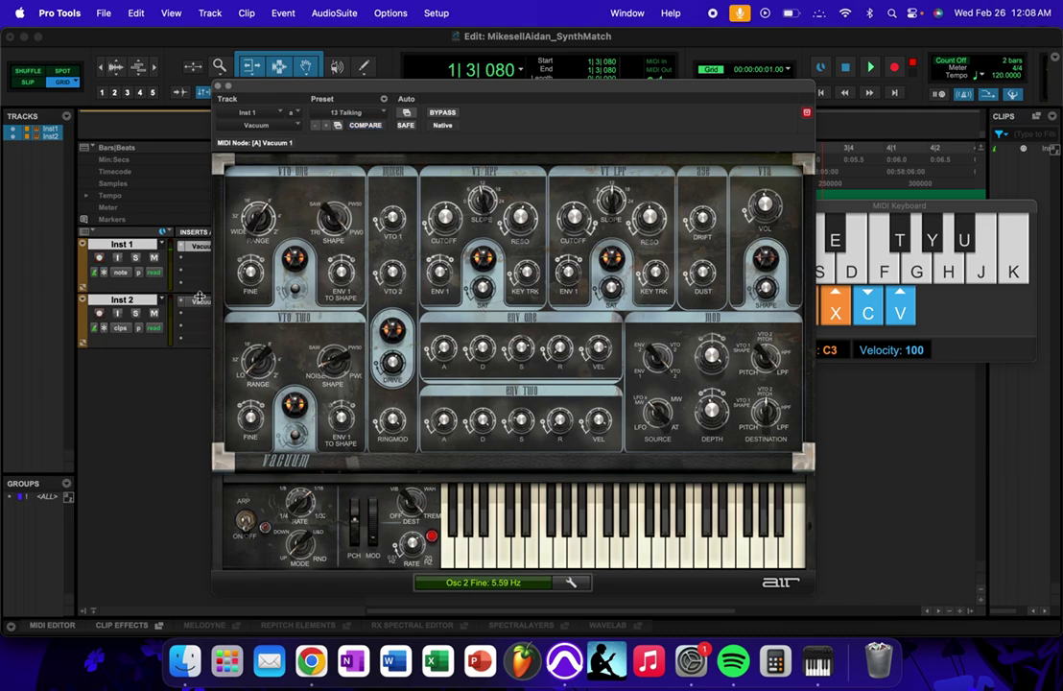
# Step: Record-enable Inst 2 and lower VTO Two's Env 1 to Shape amount in its Vacuum
pyautogui.click(203, 302)
pyautogui.click(100, 315)
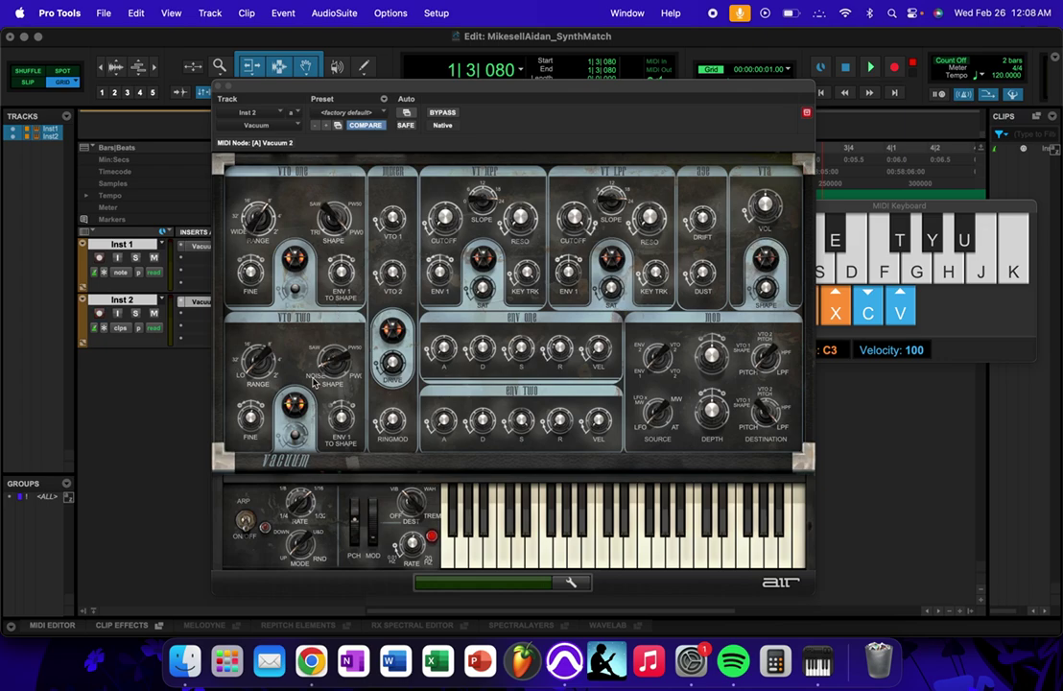
pyautogui.moveTo(337, 423)
pyautogui.moveTo(338, 423); pyautogui.dragTo(307, 422)
# Step: Vary VTO Two's Env 1 to Shape on Inst 1's Vacuum between -52%, 0% and -27% for comparison
pyautogui.click(199, 247)
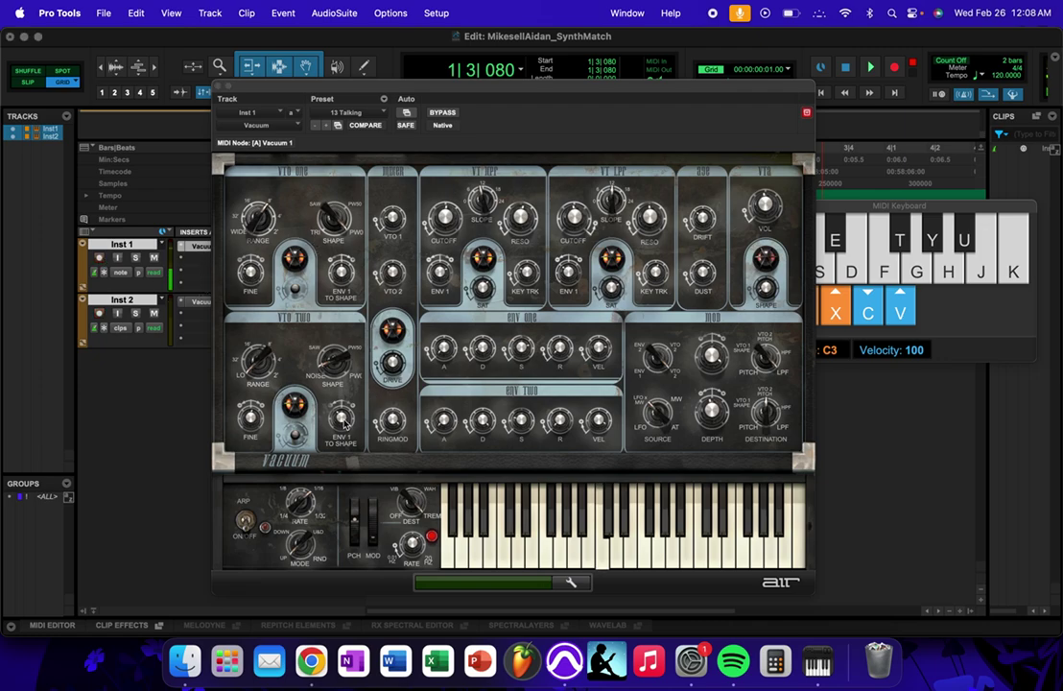
pyautogui.moveTo(326, 422)
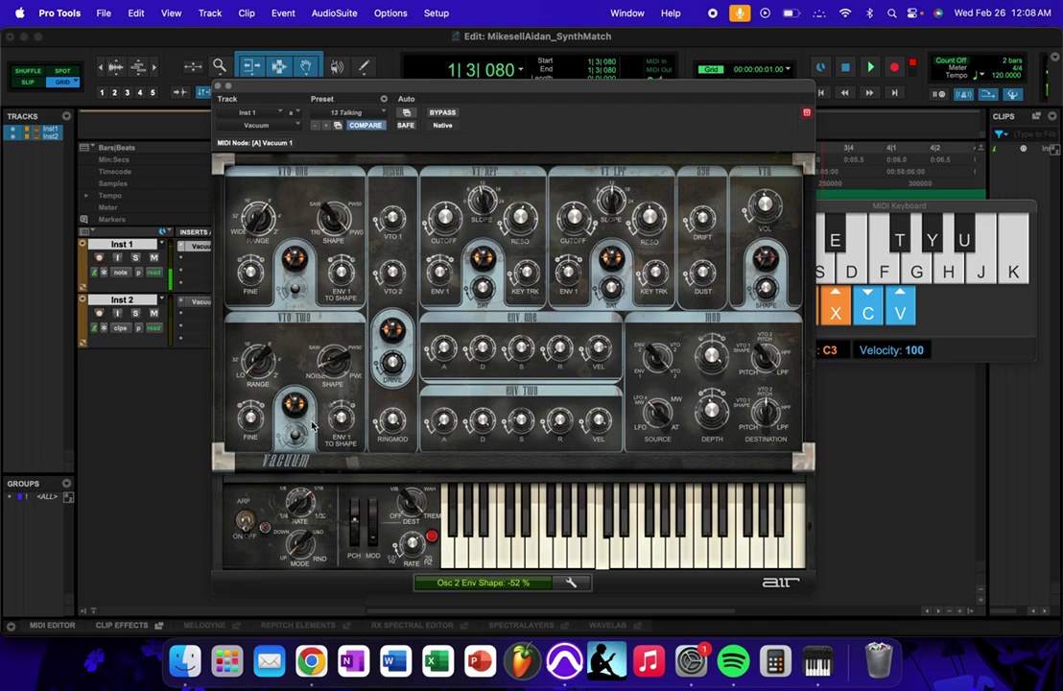
pyautogui.keyDown('alt'); pyautogui.click(343, 422); pyautogui.keyUp('alt')
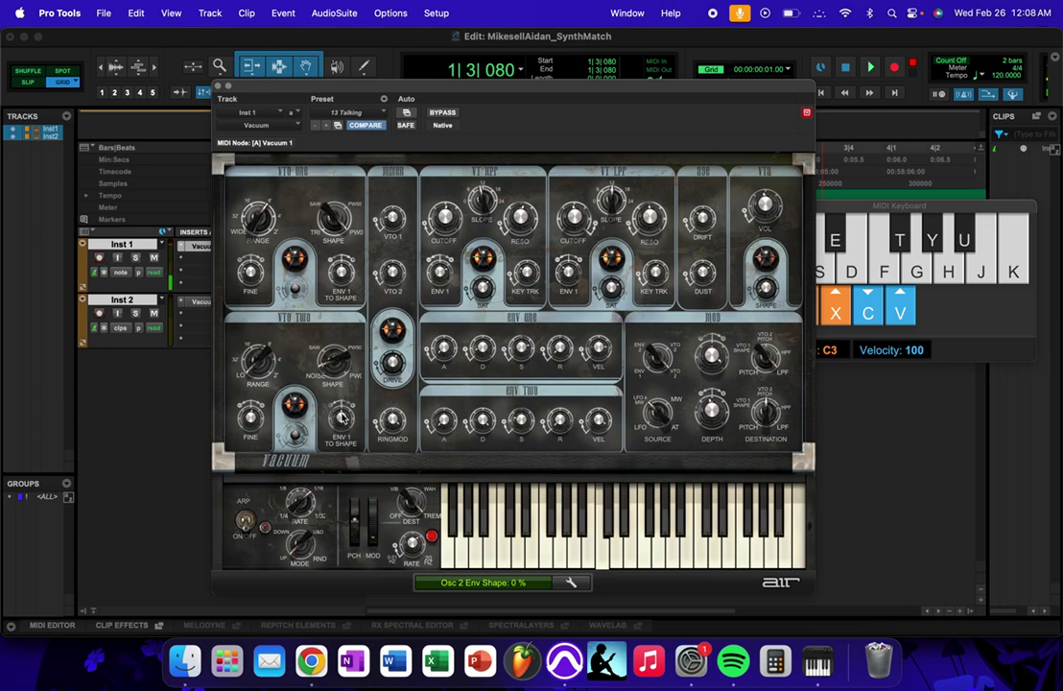
pyautogui.moveTo(343, 422); pyautogui.dragTo(321, 419)
pyautogui.keyDown('alt'); pyautogui.click(342, 419); pyautogui.keyUp('alt')
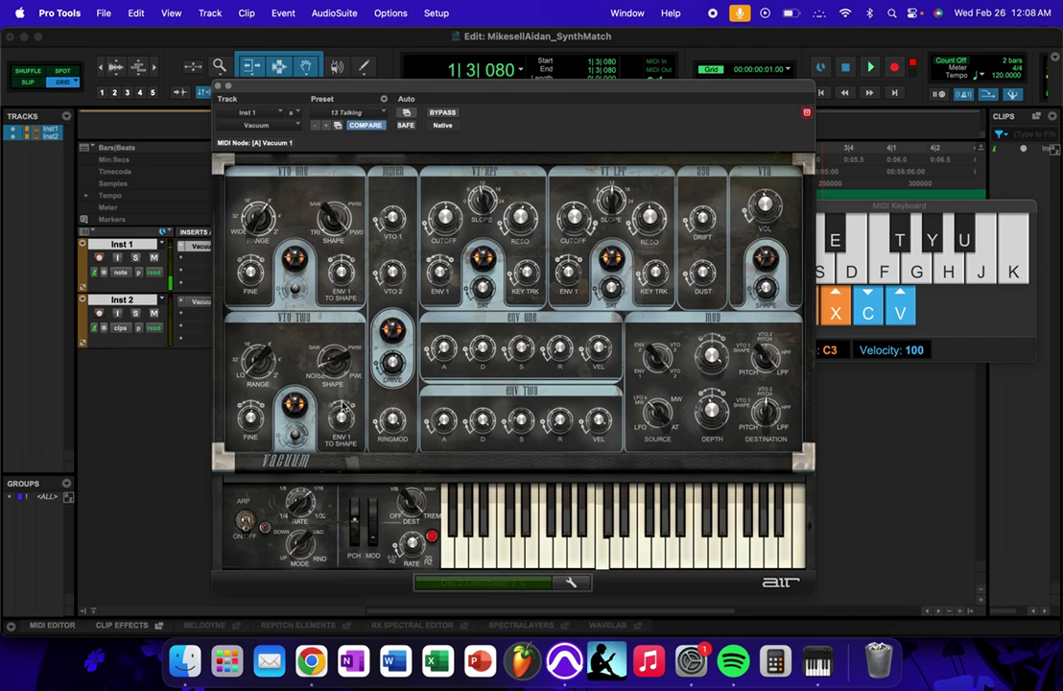
pyautogui.moveTo(344, 424); pyautogui.dragTo(334, 425)
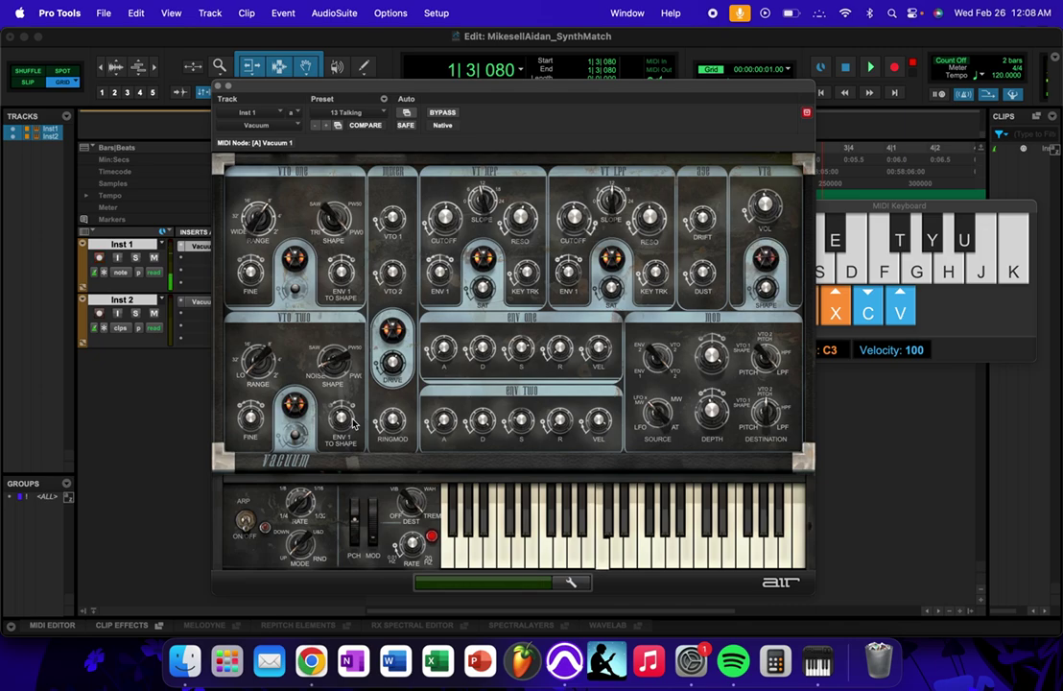
pyautogui.moveTo(342, 423)
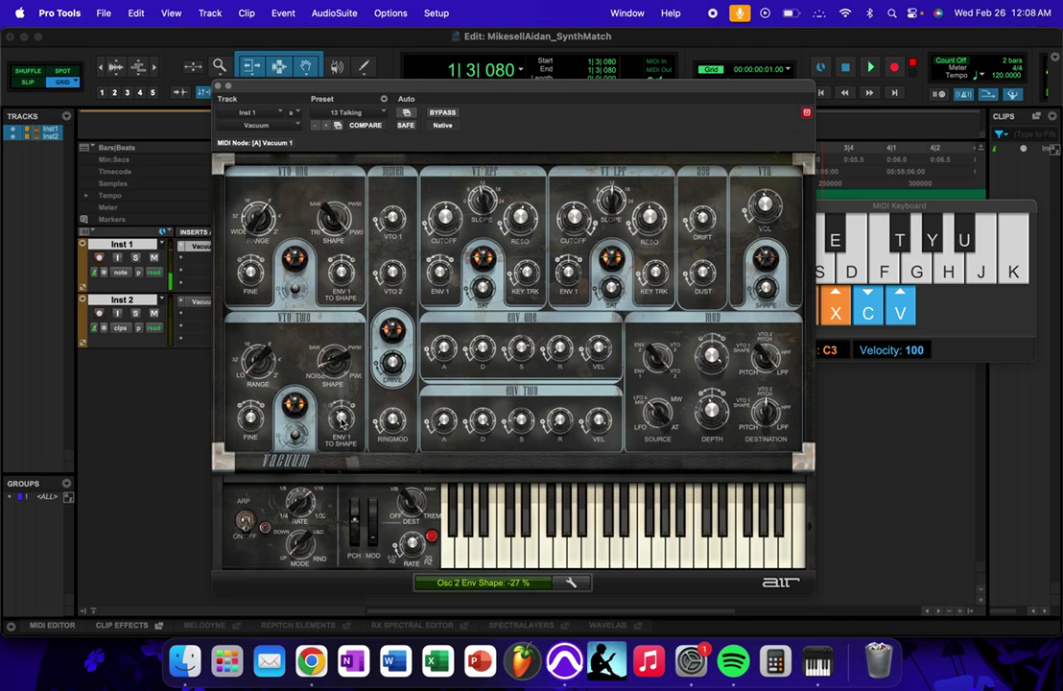
# Step: Record-enable Inst 2 and adjust its Vacuum mixer levels, bringing VTO 1 to about 33% and turning VTO 2
pyautogui.click(199, 302)
pyautogui.click(100, 315)
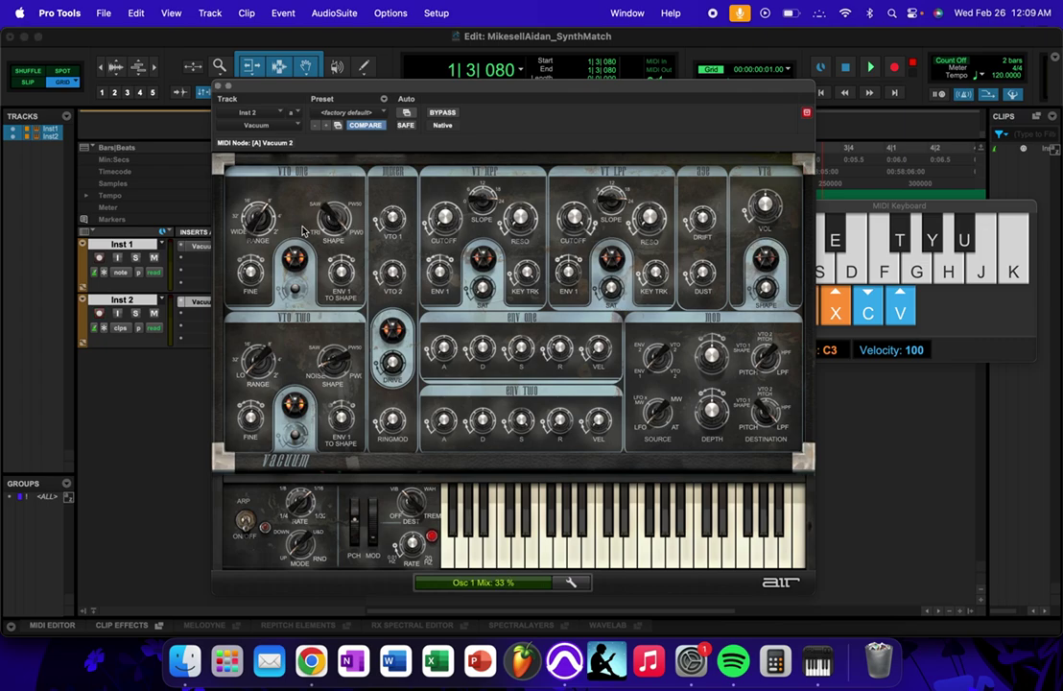
pyautogui.moveTo(303, 231); pyautogui.dragTo(281, 234)
pyautogui.click(390, 224)
pyautogui.click(393, 274)
pyautogui.moveTo(326, 275); pyautogui.dragTo(308, 281)
# Step: Adjust the mixer's drive on Inst 2's Vacuum
pyautogui.click(392, 361)
pyautogui.moveTo(443, 362); pyautogui.dragTo(597, 380)
pyautogui.moveTo(591, 382); pyautogui.dragTo(507, 378)
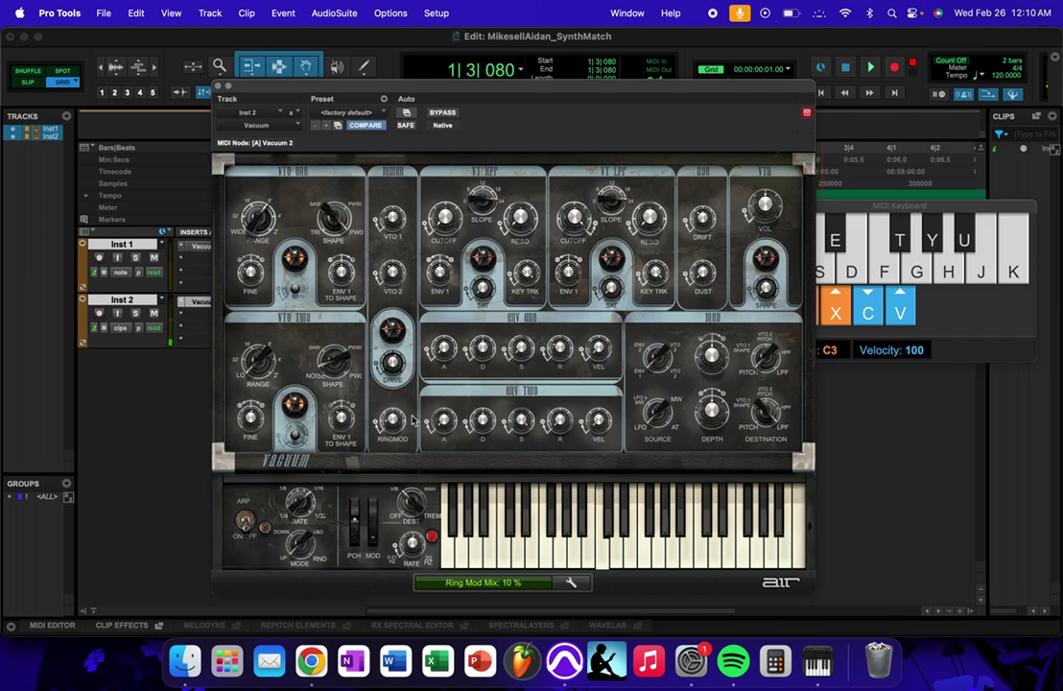
# Step: Vary the mixer's ring mod level around 10% on Inst 2's Vacuum, including a reset to its default
pyautogui.scroll(10, 393, 420)
pyautogui.moveTo(394, 419); pyautogui.dragTo(415, 419)
pyautogui.scroll(3, 417, 364)
pyautogui.moveTo(417, 364); pyautogui.dragTo(462, 353)
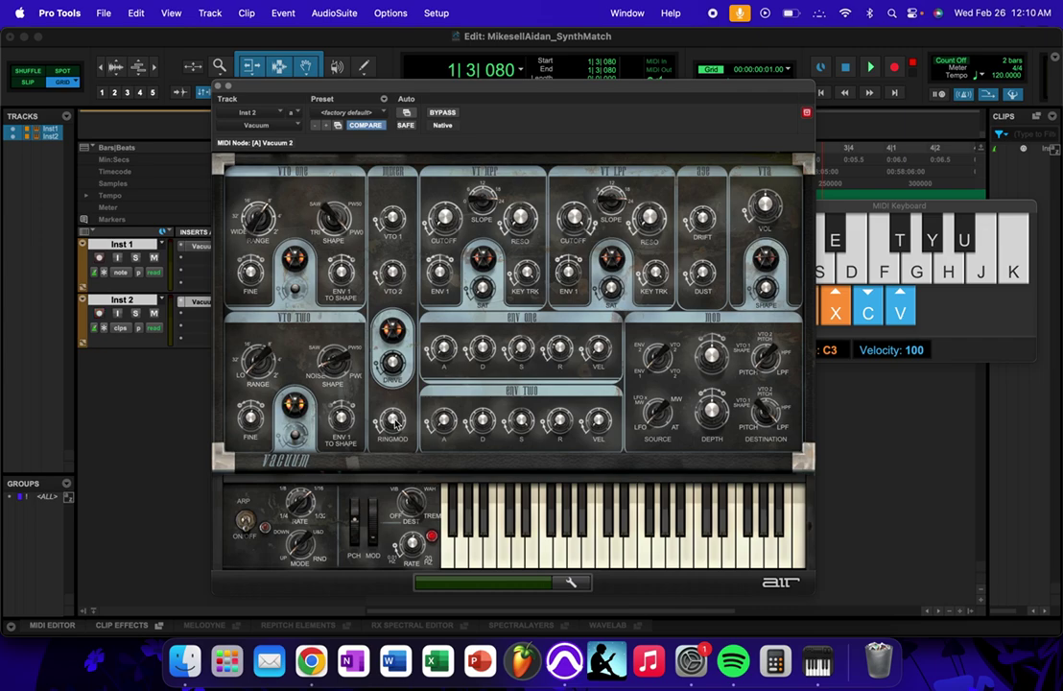
pyautogui.moveTo(395, 419)
pyautogui.keyDown('alt'); pyautogui.click(394, 420); pyautogui.keyUp('alt')
pyautogui.moveTo(391, 420); pyautogui.dragTo(539, 413)
# Step: Adjust the VT HPF's cutoff around 50%, along with its slope and resonance
pyautogui.moveTo(444, 217); pyautogui.dragTo(444, 215)
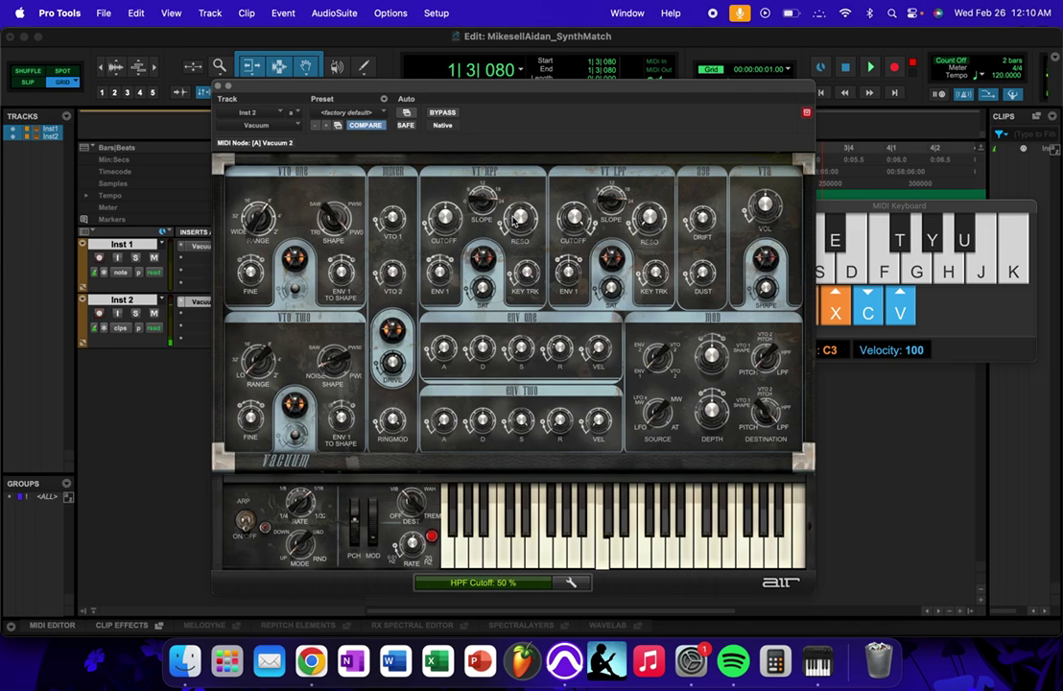
pyautogui.moveTo(515, 220); pyautogui.dragTo(444, 216)
pyautogui.moveTo(478, 202)
pyautogui.moveTo(477, 202); pyautogui.dragTo(397, 197)
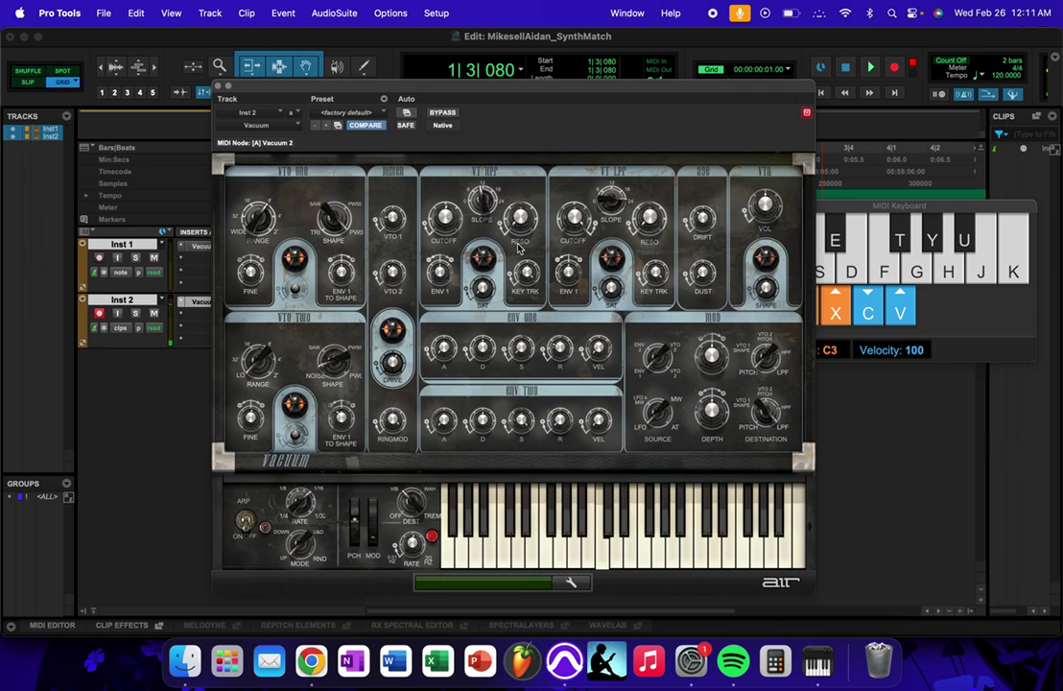
pyautogui.moveTo(519, 220)
pyautogui.moveTo(589, 220); pyautogui.dragTo(592, 223)
# Step: Raise the VT HPF's Env 1 amount from 0% while auditioning a note
pyautogui.moveTo(441, 275)
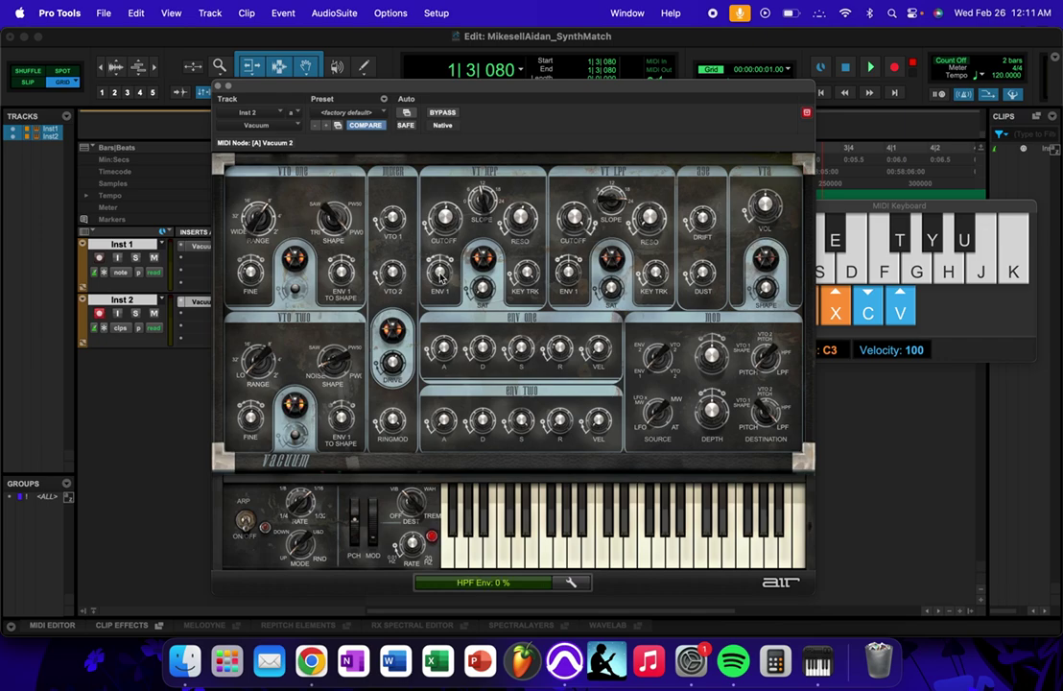
pyautogui.moveTo(441, 275); pyautogui.dragTo(486, 257)
pyautogui.moveTo(442, 278)
pyautogui.moveTo(443, 277); pyautogui.dragTo(478, 277)
pyautogui.press('a')
# Step: Sweep the VT HPF's key tracking through 26% and 100% while playing repeated notes
pyautogui.moveTo(551, 297); pyautogui.dragTo(575, 297)
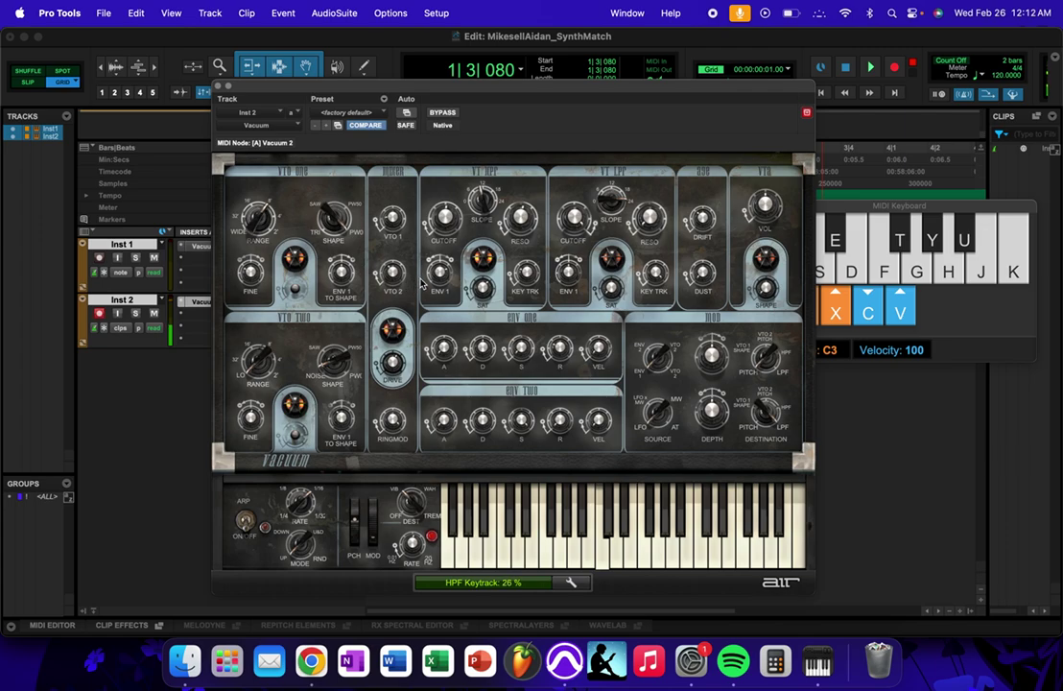
pyautogui.press('g')
pyautogui.press('g')
pyautogui.press('g')
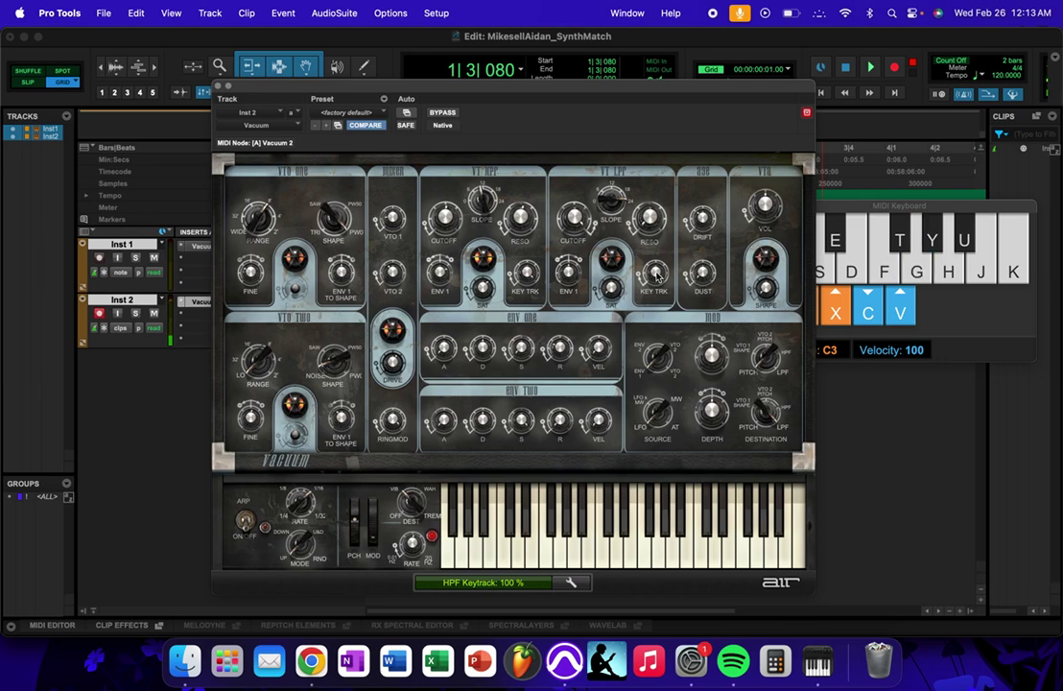
pyautogui.press('g')
pyautogui.press('g')
pyautogui.press('f')
pyautogui.moveTo(527, 279); pyautogui.dragTo(561, 274)
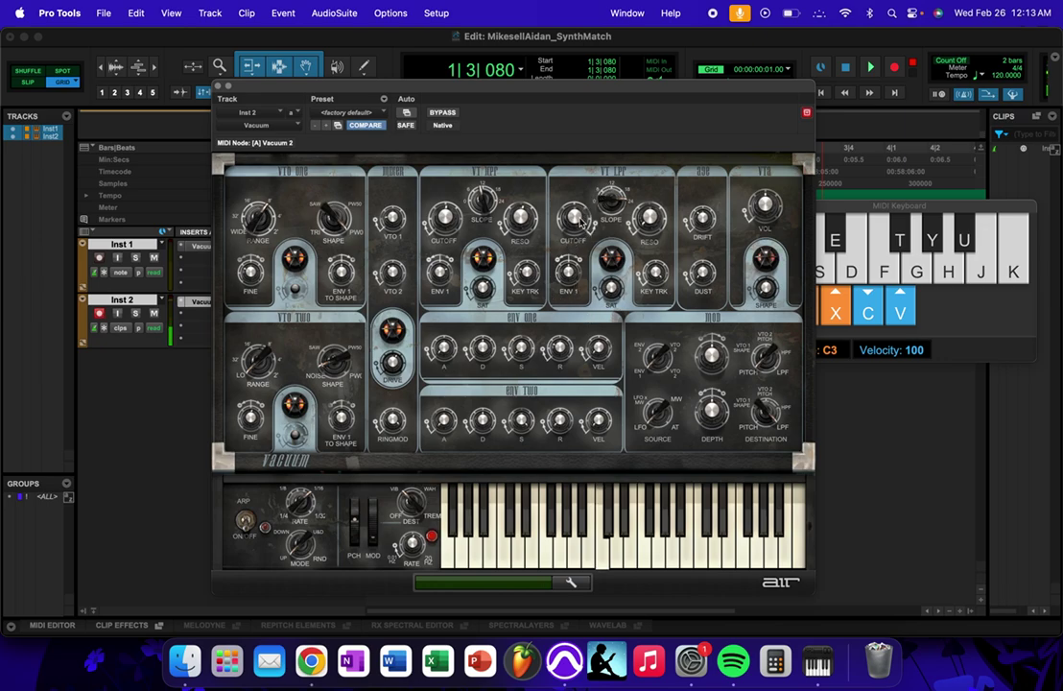
# Step: Adjust the VT LPF's cutoff around 47%, along with its slope and resonance
pyautogui.moveTo(579, 223); pyautogui.dragTo(504, 226)
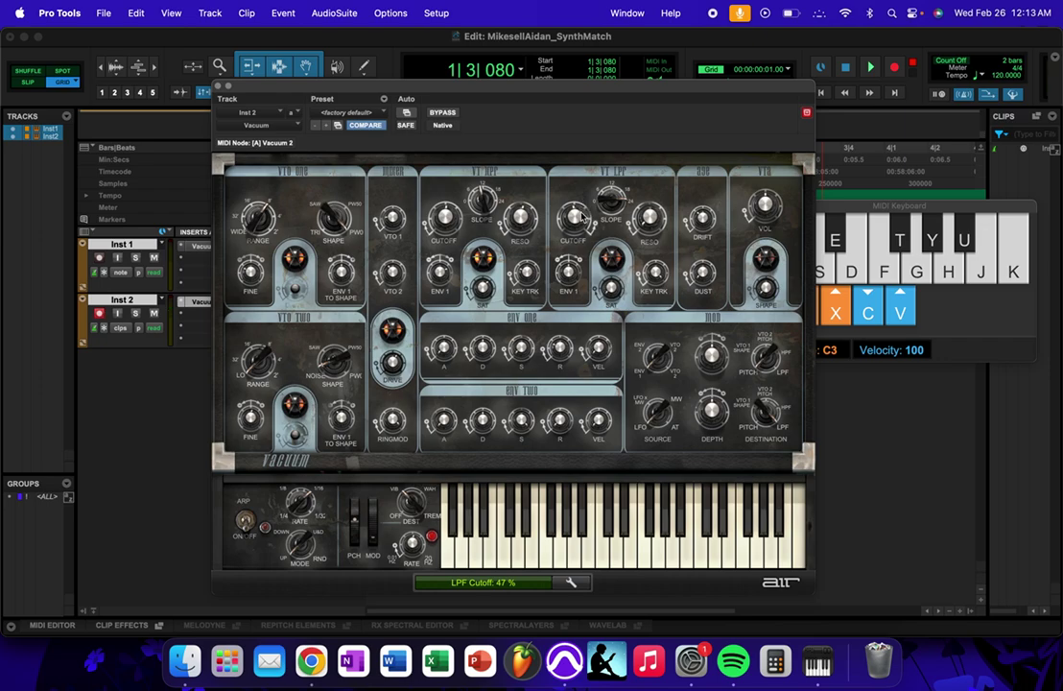
pyautogui.moveTo(610, 200); pyautogui.dragTo(539, 204)
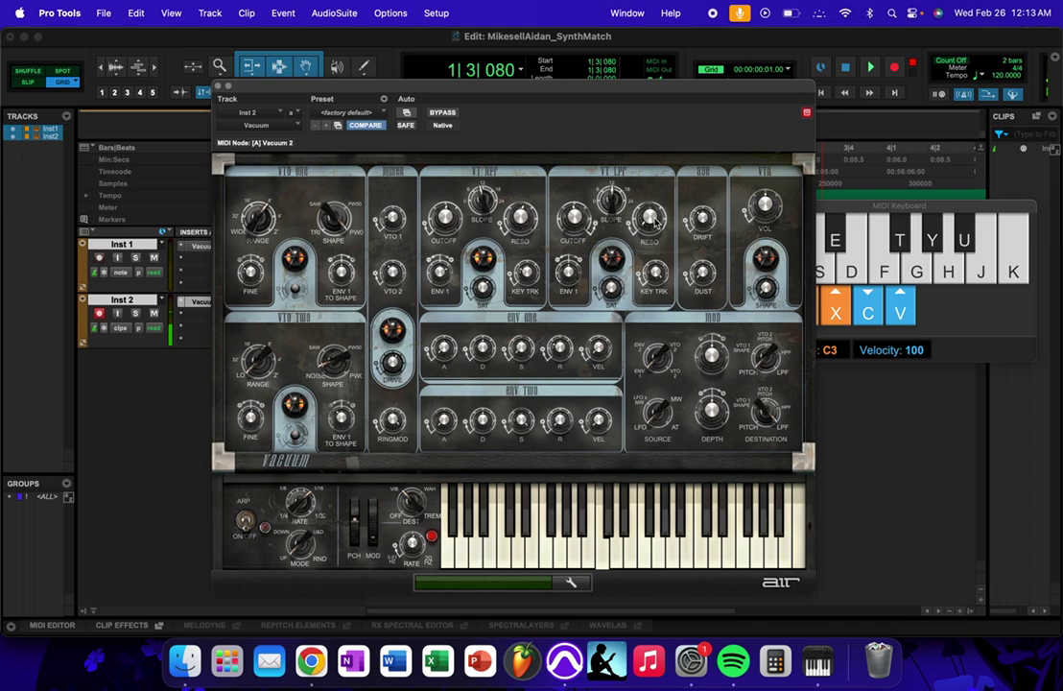
pyautogui.moveTo(657, 223); pyautogui.dragTo(659, 197)
# Step: Adjust the VT LPF's Env 1 amount
pyautogui.moveTo(563, 271)
pyautogui.moveTo(563, 272); pyautogui.dragTo(548, 273)
pyautogui.moveTo(571, 278); pyautogui.dragTo(569, 280)
# Step: Vary the VT LPF's saturation around 49% and its key tracking around 56%
pyautogui.click(611, 289)
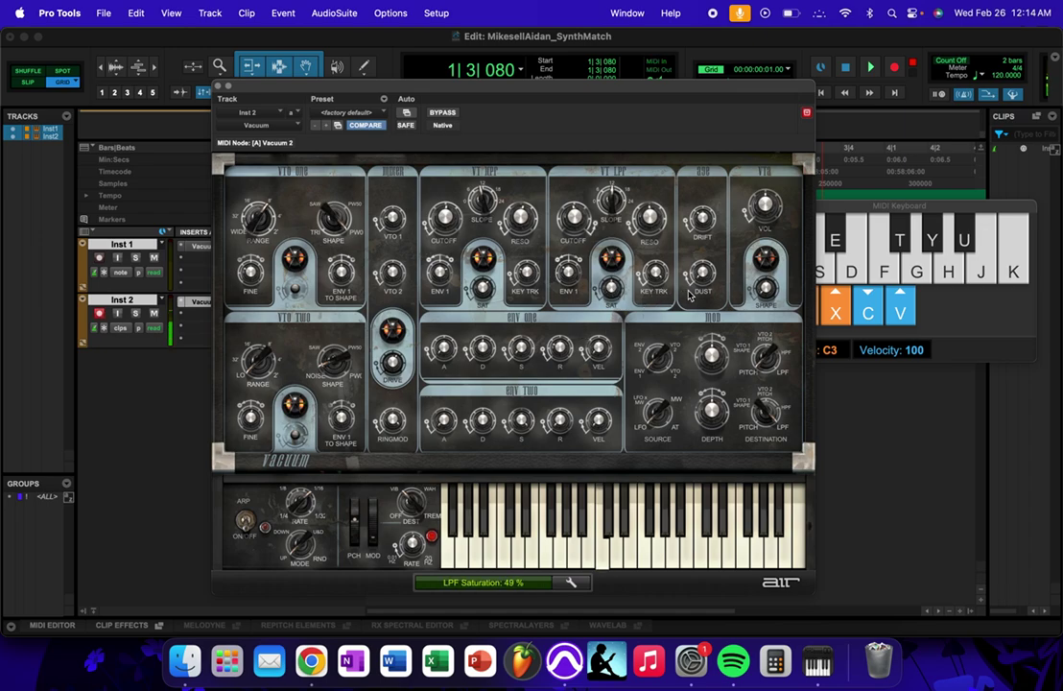
pyautogui.moveTo(689, 295); pyautogui.dragTo(633, 235)
pyautogui.moveTo(653, 275)
pyautogui.moveTo(653, 275); pyautogui.dragTo(592, 286)
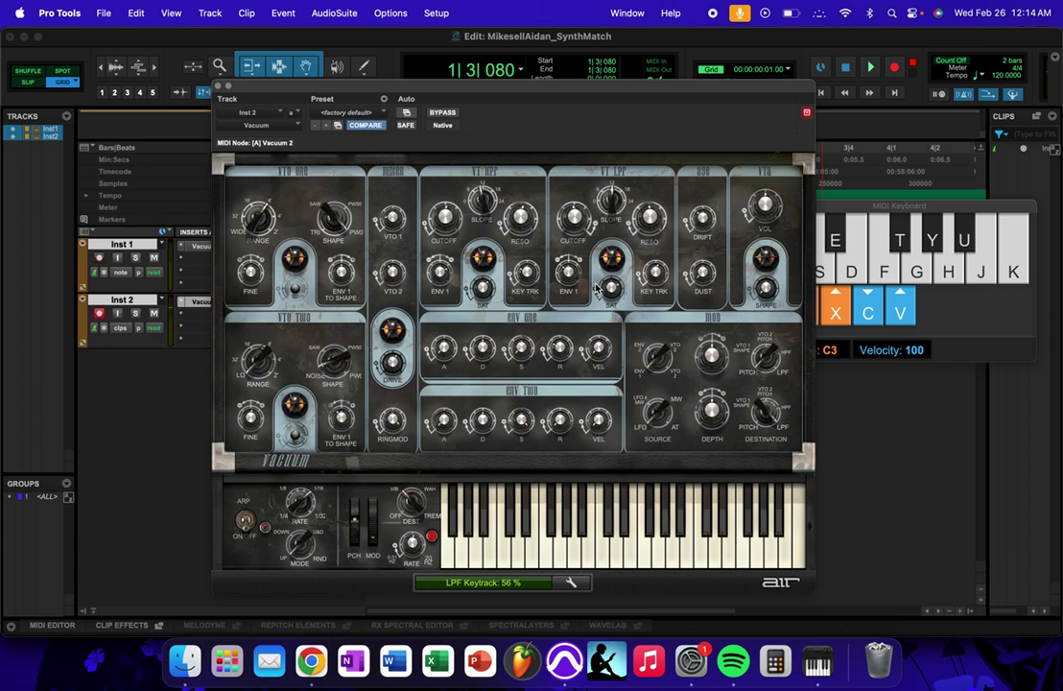
pyautogui.moveTo(596, 288)
pyautogui.mouseDown()
pyautogui.moveTo(685, 276)
pyautogui.moveTo(599, 278)
pyautogui.mouseUp()
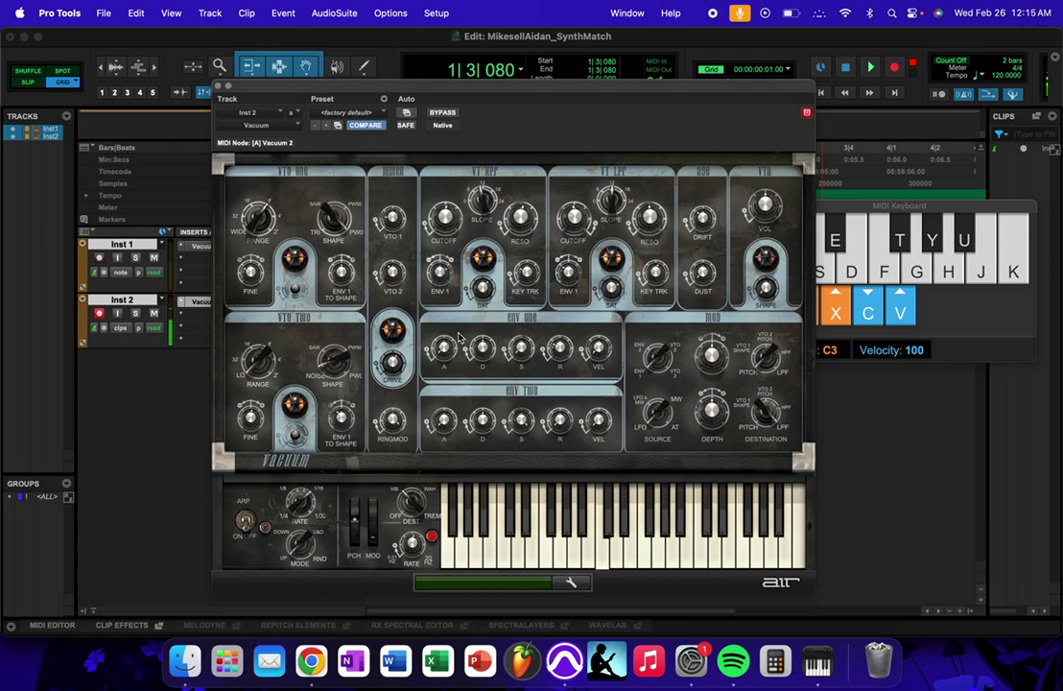
# Step: Adjust Env One's attack and decay times while auditioning a note
pyautogui.moveTo(444, 350)
pyautogui.moveTo(450, 349); pyautogui.dragTo(443, 355)
pyautogui.click(486, 351)
pyautogui.moveTo(487, 353); pyautogui.dragTo(431, 357)
pyautogui.moveTo(482, 355)
pyautogui.moveTo(443, 349); pyautogui.dragTo(423, 351)
pyautogui.press('a')
# Step: Vary Env One's sustain around 78%, set its release to 1.00 ms and adjust its velocity amount
pyautogui.moveTo(525, 355); pyautogui.dragTo(678, 375)
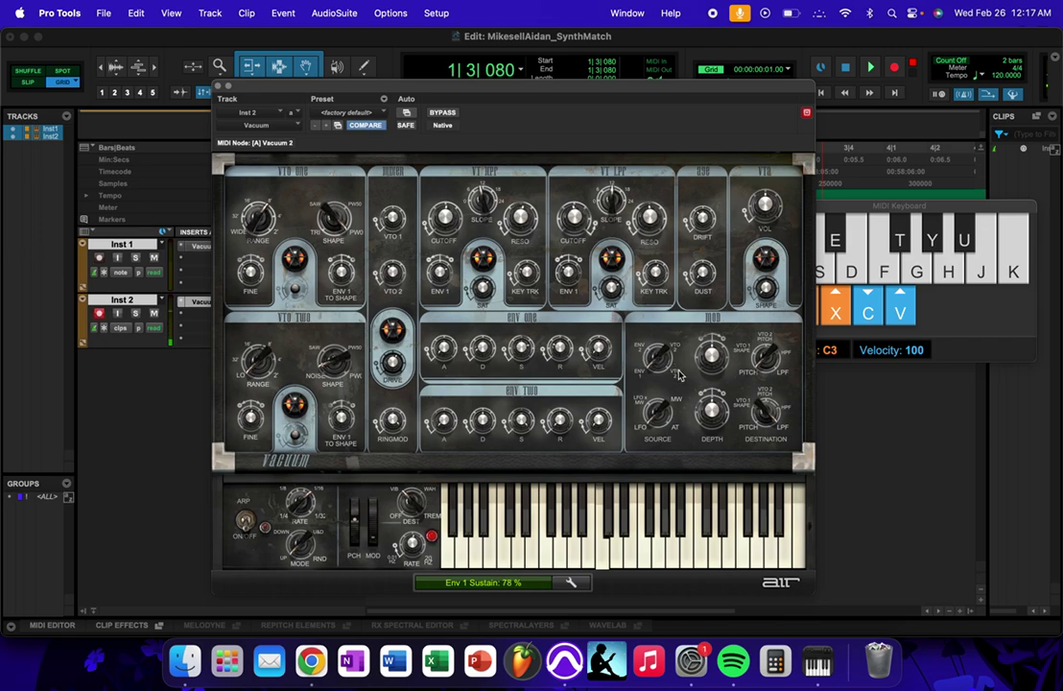
pyautogui.click(523, 349)
pyautogui.moveTo(522, 350); pyautogui.dragTo(646, 357)
pyautogui.click(562, 348)
pyautogui.moveTo(553, 353); pyautogui.dragTo(470, 351)
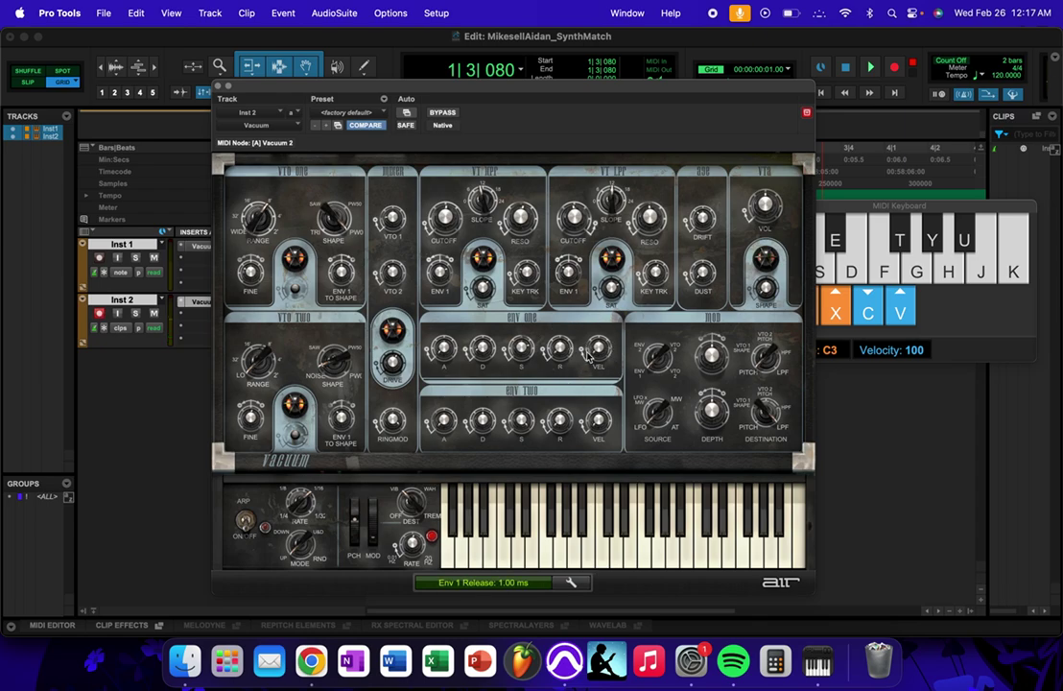
pyautogui.moveTo(603, 355)
pyautogui.mouseDown()
pyautogui.moveTo(537, 317)
pyautogui.moveTo(552, 306)
pyautogui.moveTo(597, 313)
pyautogui.moveTo(726, 366)
pyautogui.moveTo(571, 300)
pyautogui.moveTo(522, 306)
pyautogui.moveTo(602, 355)
pyautogui.mouseUp()
pyautogui.click(965, 206)
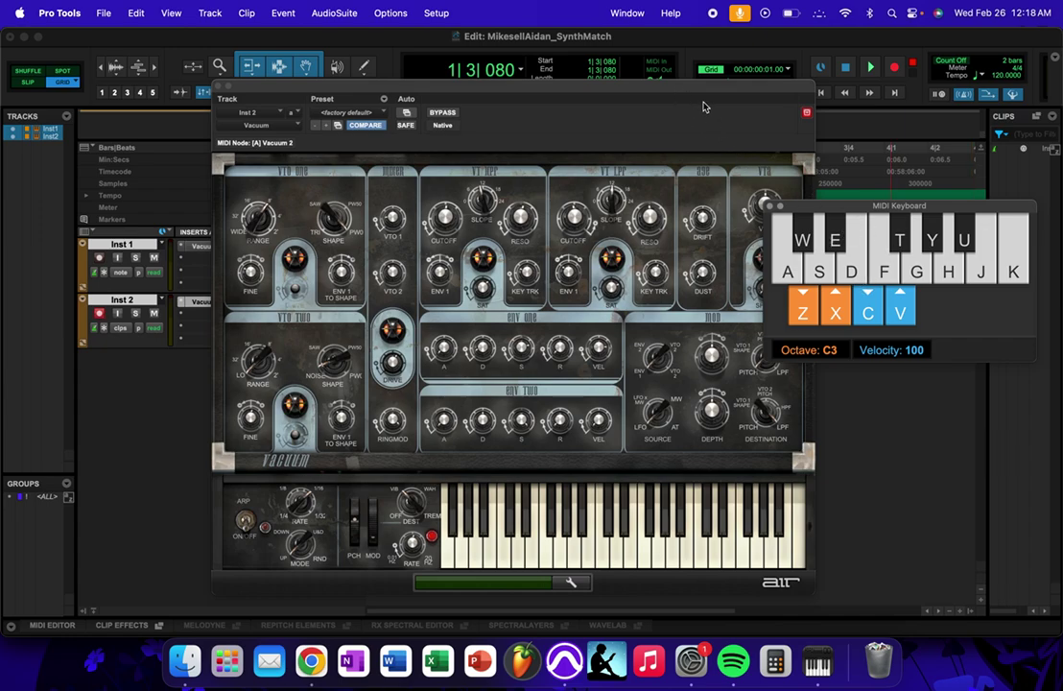
pyautogui.click(698, 93)
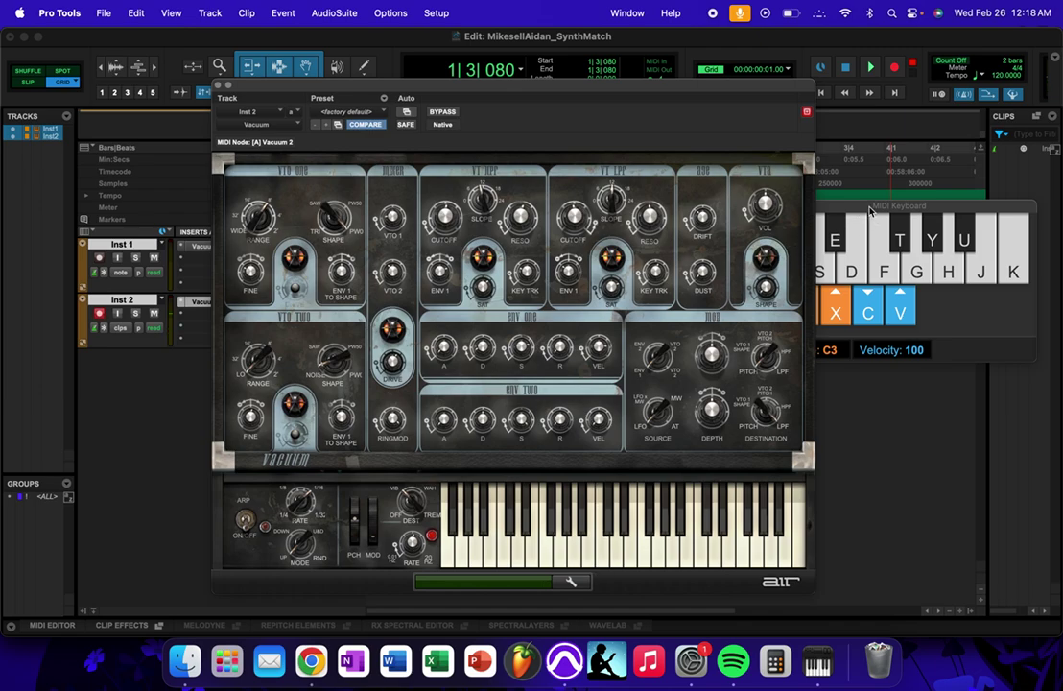
pyautogui.click(694, 93)
# Step: Lengthen Env Two's attack from 1.00 ms, audition it, and reset it to its default
pyautogui.moveTo(601, 354)
pyautogui.moveTo(460, 404)
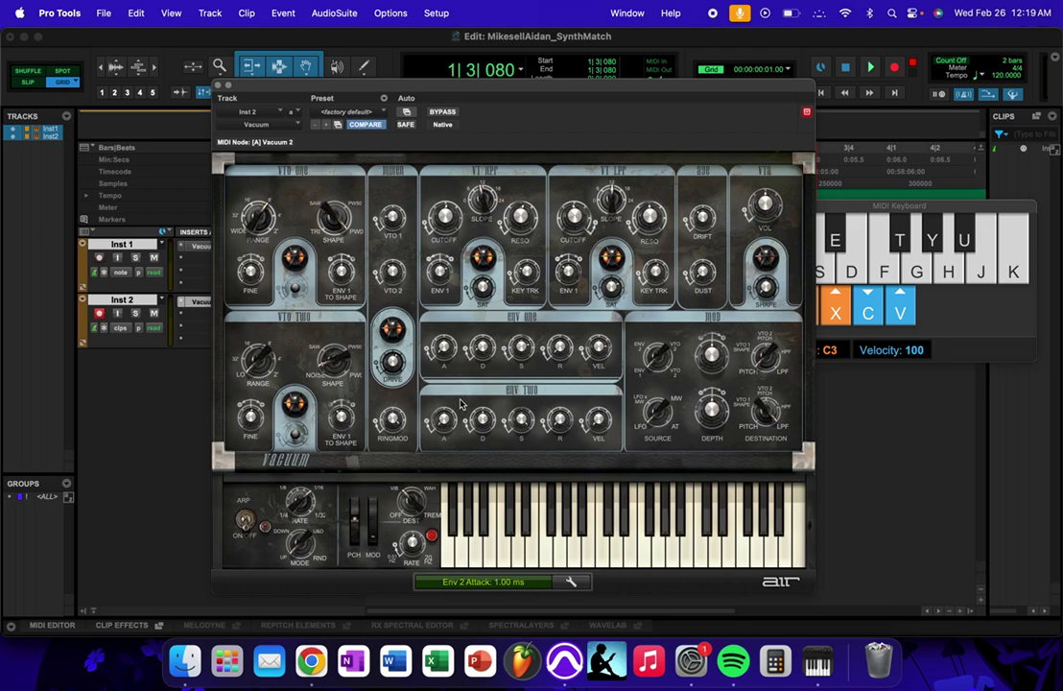
pyautogui.press('a')
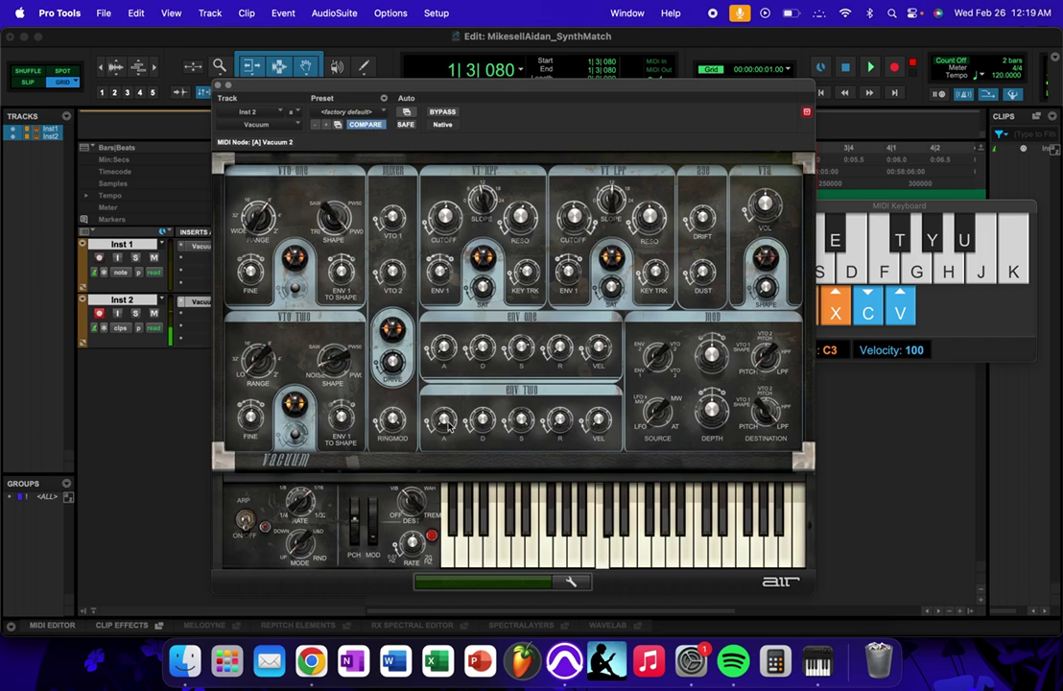
pyautogui.moveTo(444, 419); pyautogui.dragTo(569, 413)
pyautogui.press('a')
pyautogui.keyDown('alt'); pyautogui.click(443, 422); pyautogui.keyUp('alt')
pyautogui.press('a')
pyautogui.press('a')
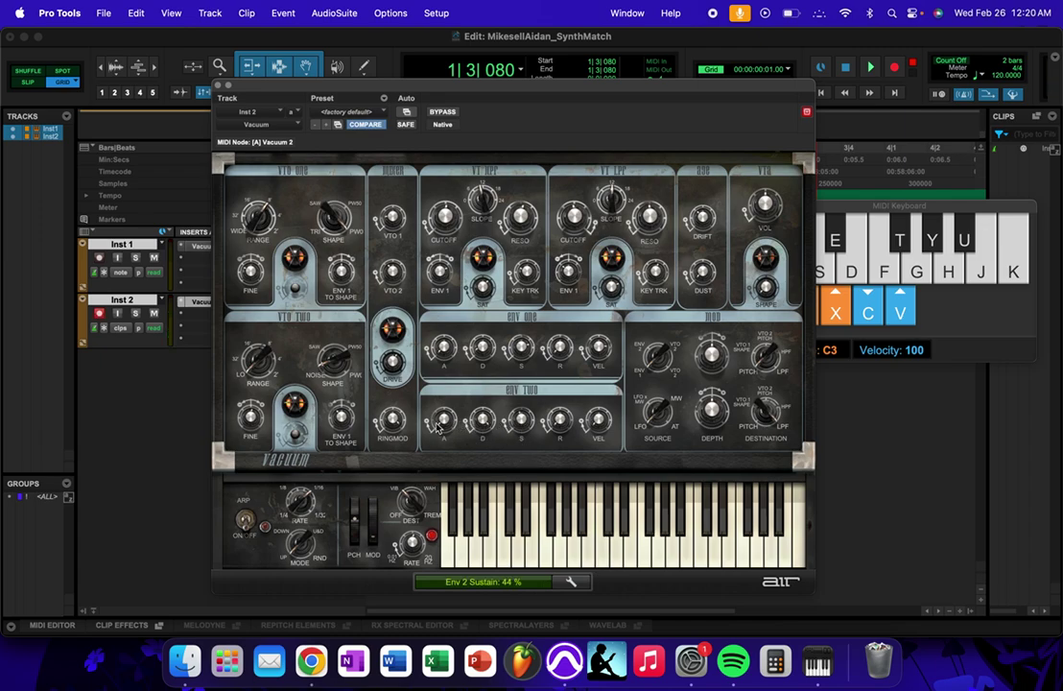
# Step: Lower Env Two's attack and vary its decay around 302 ms
pyautogui.moveTo(437, 428); pyautogui.dragTo(303, 428)
pyautogui.moveTo(493, 426); pyautogui.dragTo(431, 422)
pyautogui.scroll(-1, 477, 424)
pyautogui.scroll(10, 482, 422)
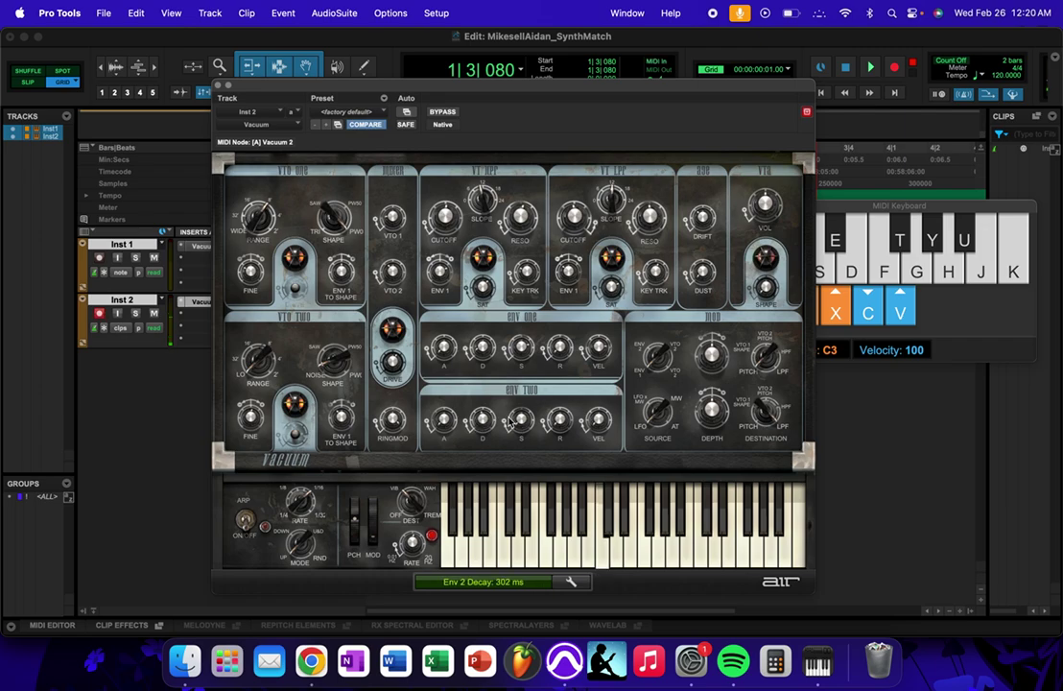
# Step: Sweep Env Two's sustain up and down, including 35%
pyautogui.scroll(15, 483, 422)
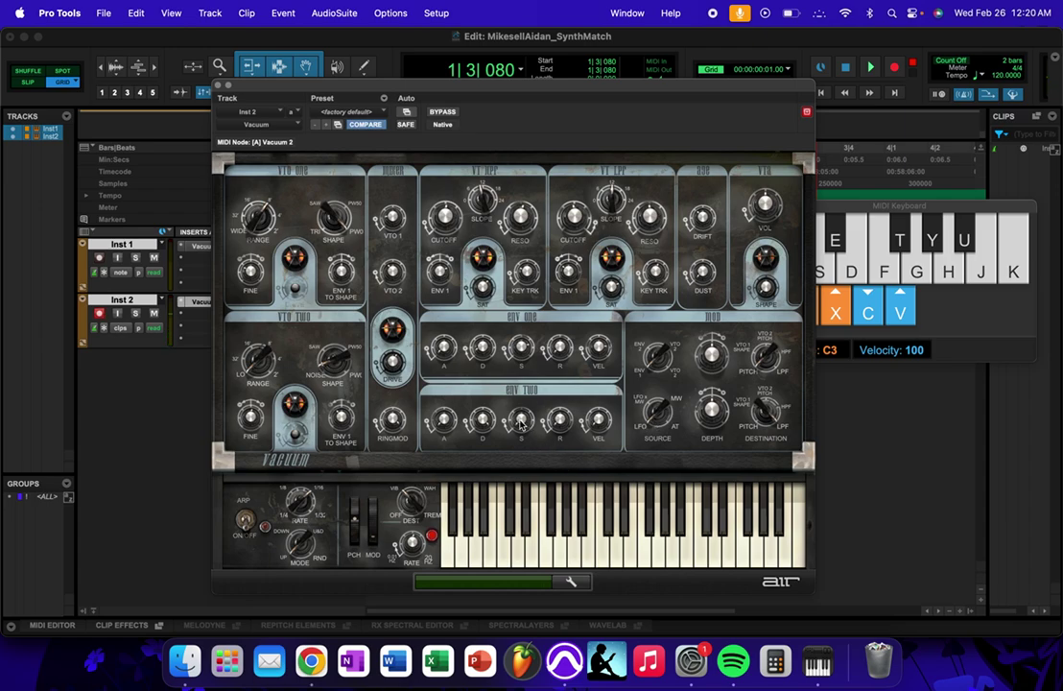
pyautogui.moveTo(534, 426)
pyautogui.moveTo(534, 425); pyautogui.dragTo(736, 414)
pyautogui.moveTo(520, 420); pyautogui.dragTo(521, 450)
pyautogui.moveTo(522, 420); pyautogui.dragTo(524, 427)
pyautogui.moveTo(493, 423)
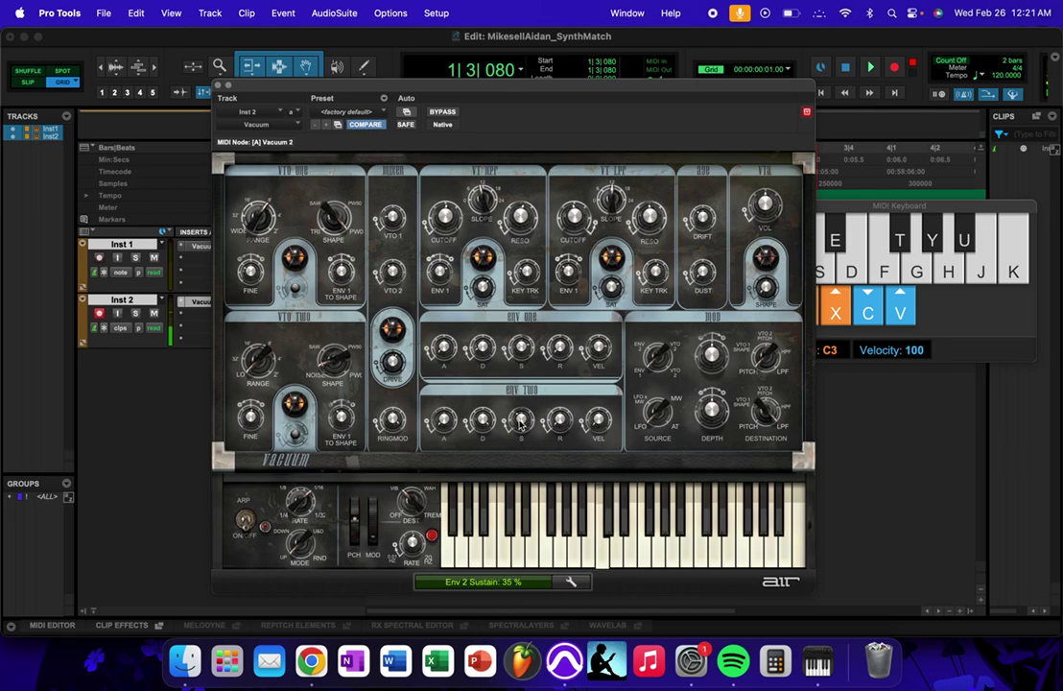
pyautogui.moveTo(518, 420); pyautogui.dragTo(505, 425)
# Step: Refine Env Two's decay and sustain while playing a note, and check its release
pyautogui.press('a')
pyautogui.click(485, 430)
pyautogui.click(521, 419)
pyautogui.moveTo(525, 419); pyautogui.dragTo(492, 423)
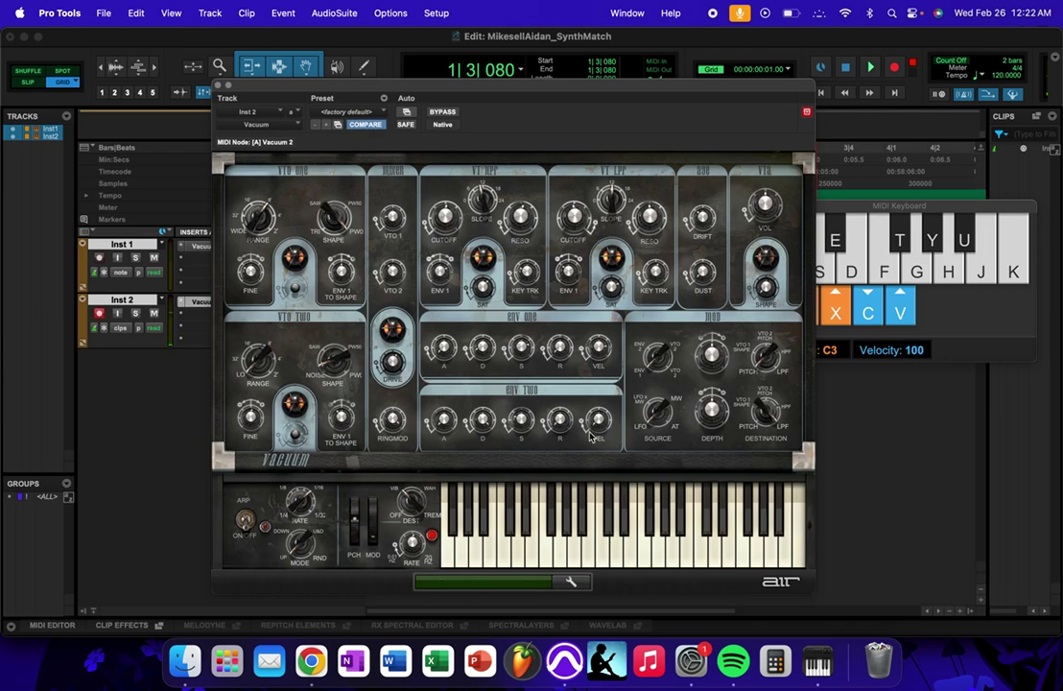
pyautogui.click(558, 421)
pyautogui.moveTo(572, 419)
# Step: Adjust the Age section's dust and the VTA volume, checking the drift and VTA shape controls
pyautogui.moveTo(703, 217)
pyautogui.scroll(-1, 703, 218)
pyautogui.moveTo(703, 275); pyautogui.dragTo(705, 237)
pyautogui.moveTo(703, 273); pyautogui.dragTo(806, 281)
pyautogui.moveTo(764, 202); pyautogui.dragTo(765, 206)
pyautogui.moveTo(767, 290)
# Step: Cycle the first modulation slot's source through its options, including Osc 2
pyautogui.moveTo(658, 348); pyautogui.dragTo(703, 355)
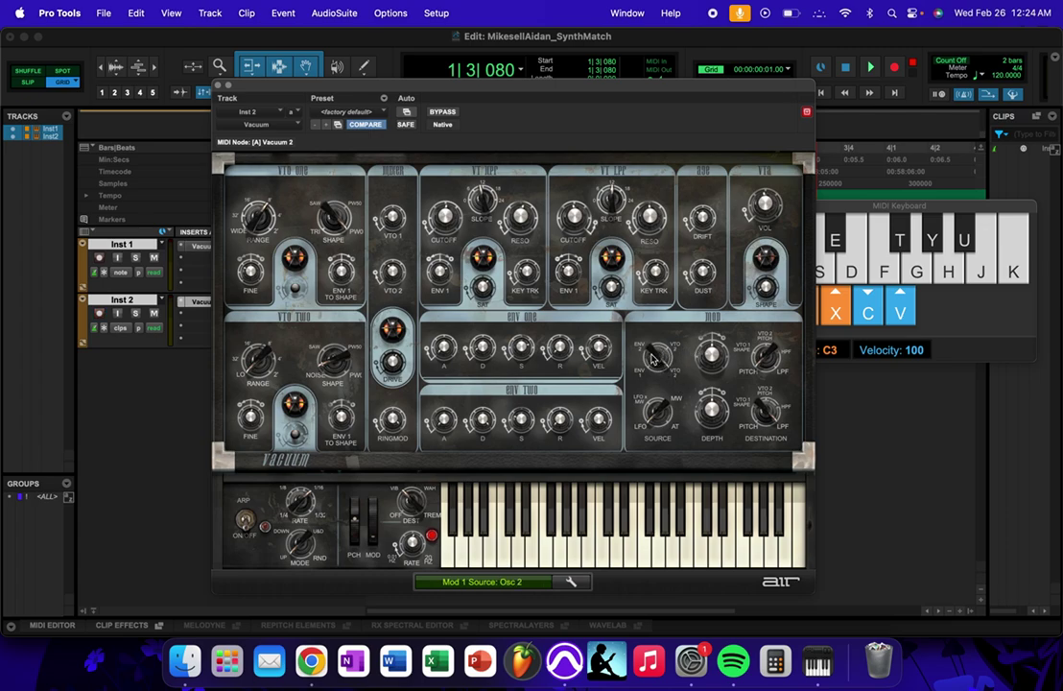
pyautogui.moveTo(652, 359); pyautogui.dragTo(677, 352)
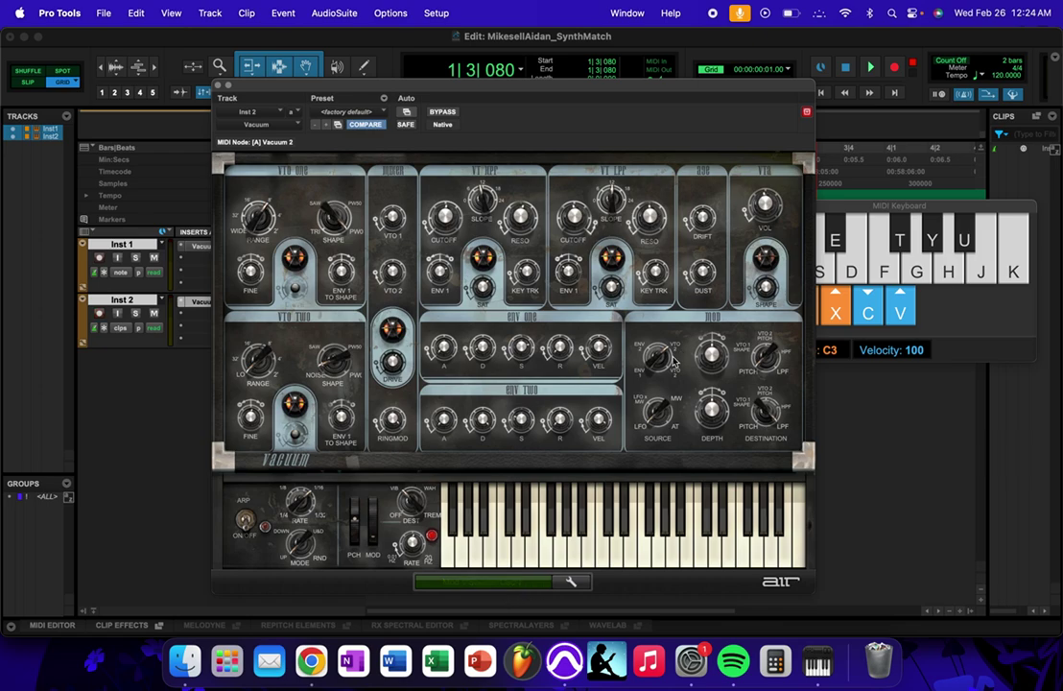
pyautogui.moveTo(674, 362); pyautogui.dragTo(666, 367)
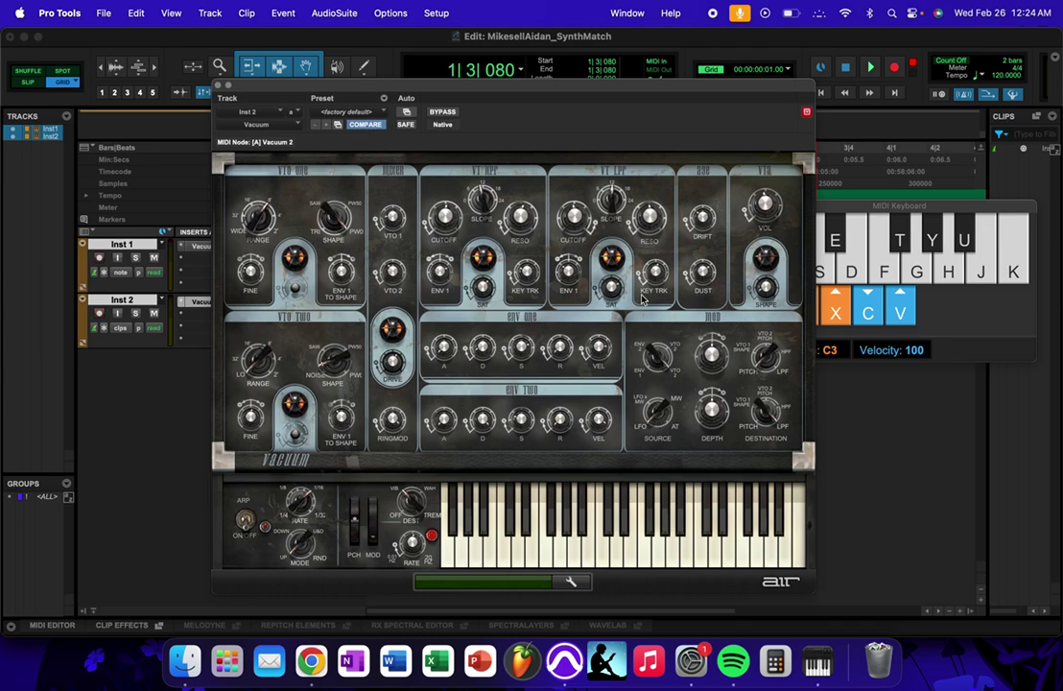
# Step: Set the first modulation slot's depth to +94% and check its source and destination while playing a note
pyautogui.click(662, 356)
pyautogui.moveTo(731, 360); pyautogui.dragTo(781, 357)
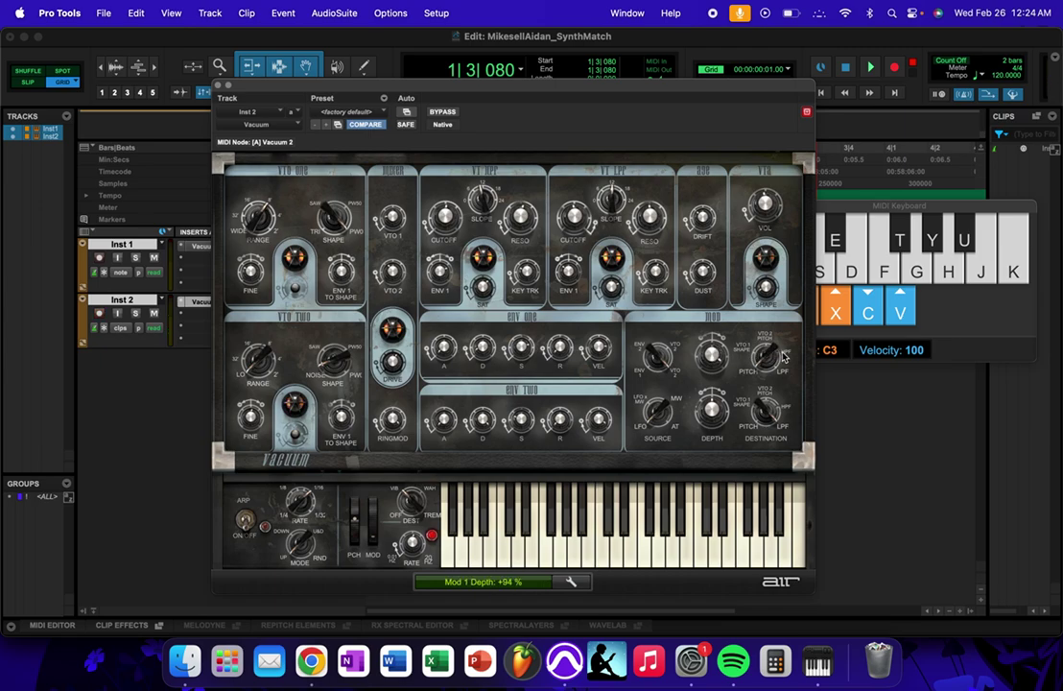
pyautogui.press('a')
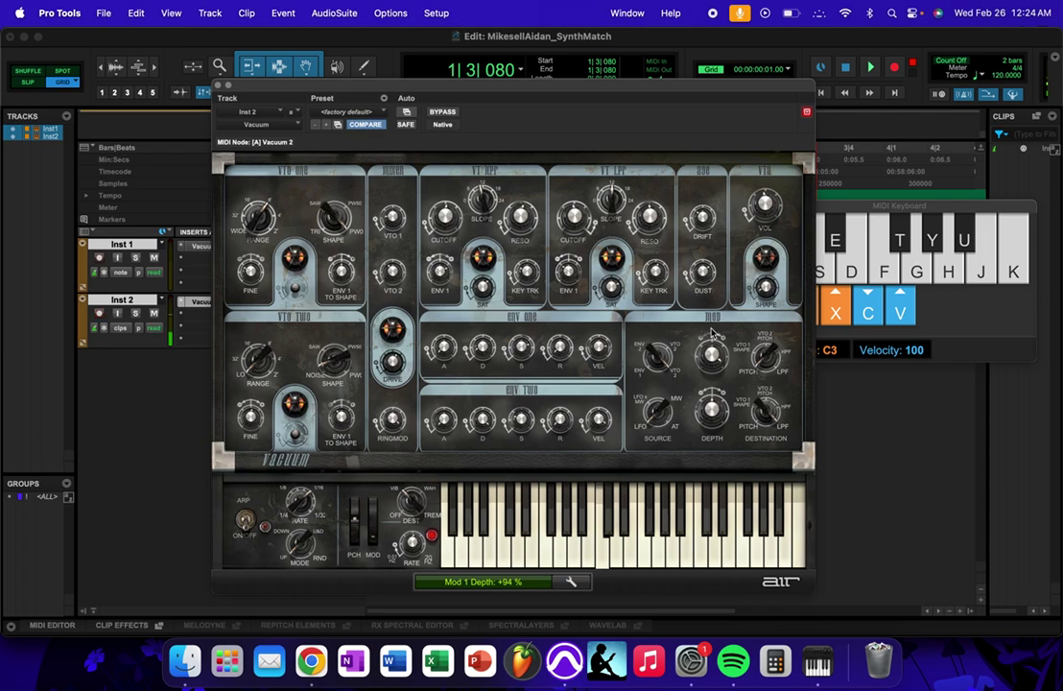
pyautogui.click(766, 358)
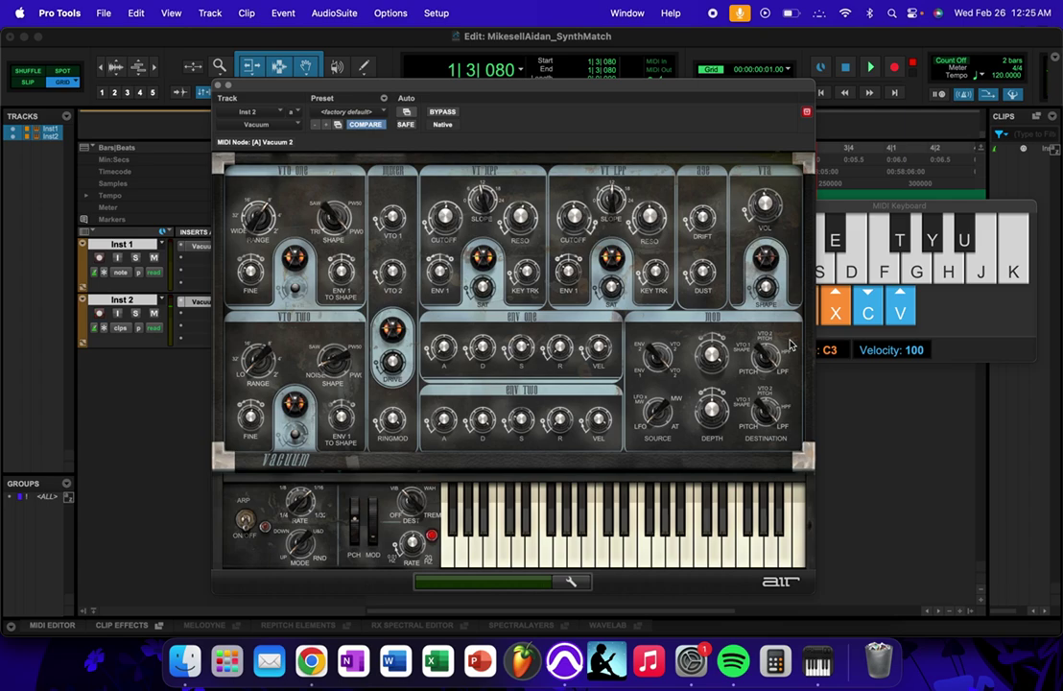
# Step: Adjust the second modulation slot's source and depth, and set its destination to Osc 2 Pitch
pyautogui.click(658, 418)
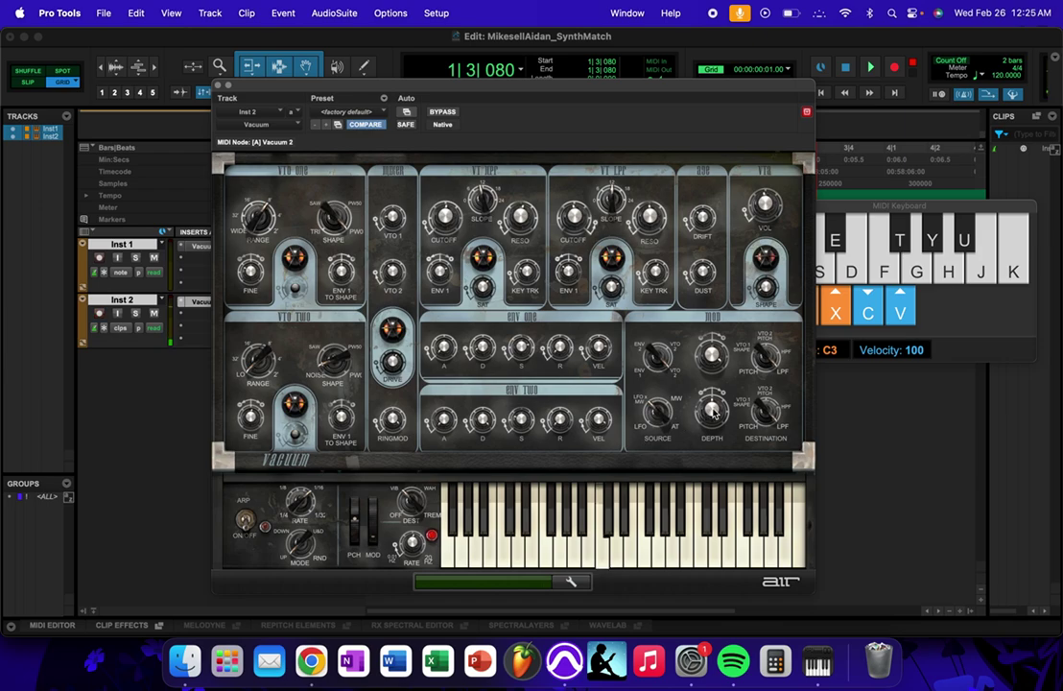
pyautogui.moveTo(709, 412); pyautogui.dragTo(708, 410)
pyautogui.moveTo(766, 415); pyautogui.dragTo(731, 368)
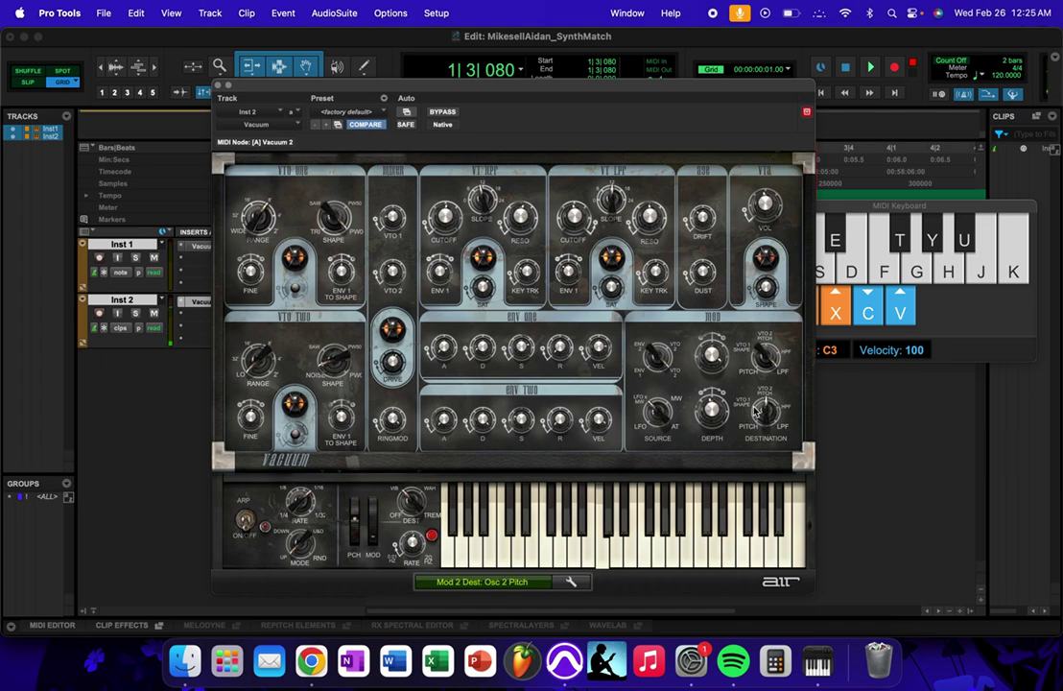
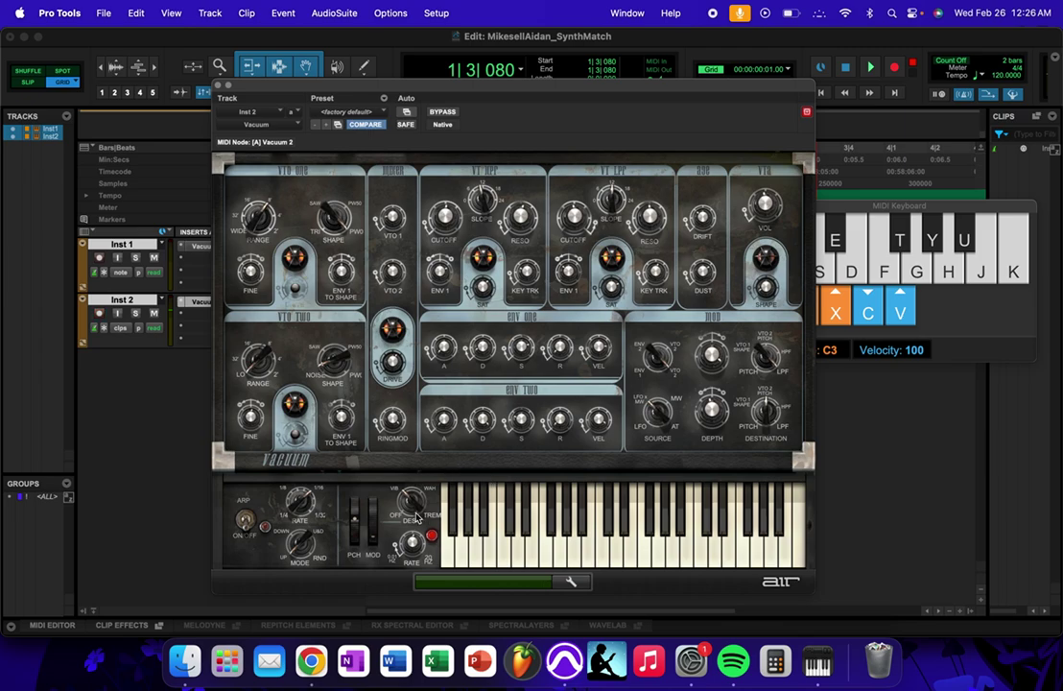
# Step: Cycle the mod wheel destination through vibrato and Wah, and leave it on tremolo
pyautogui.moveTo(413, 500)
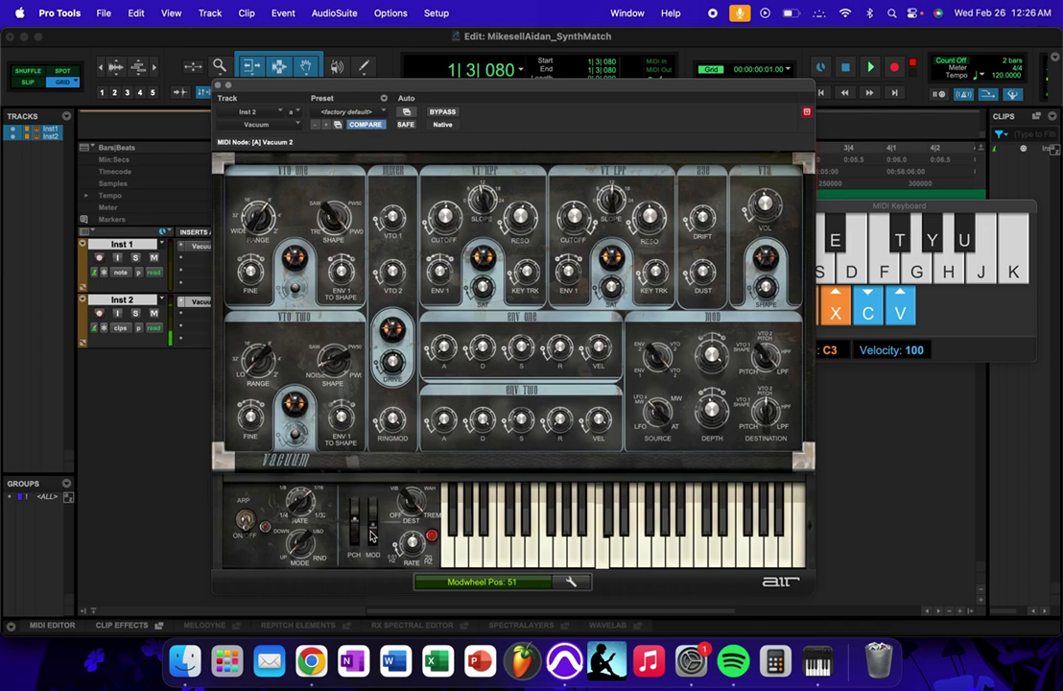
pyautogui.click(388, 499)
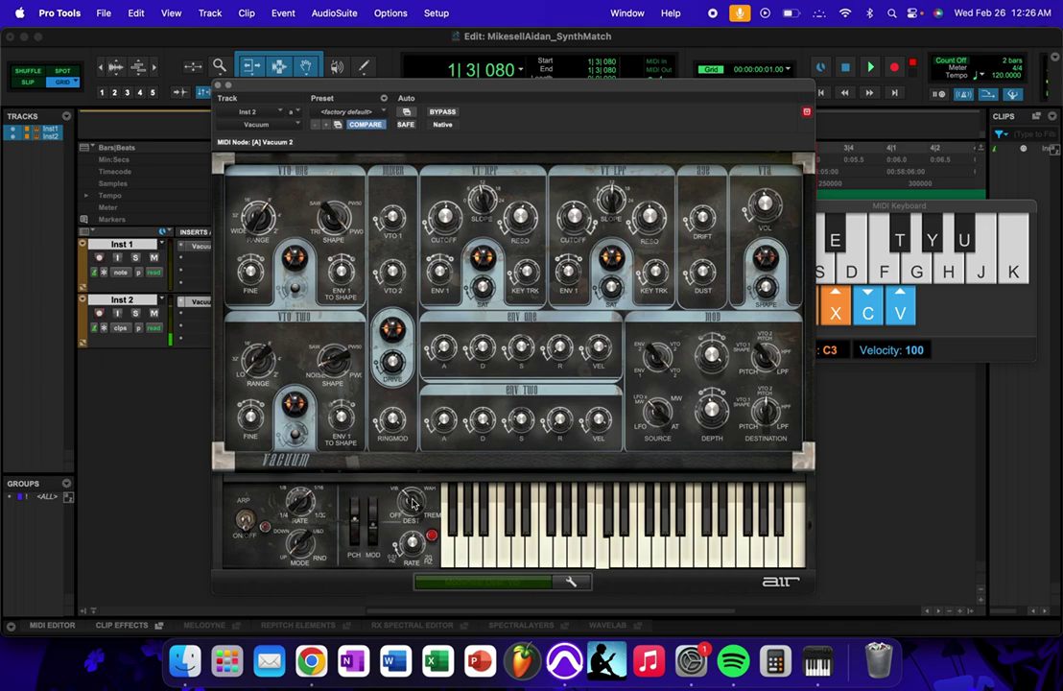
pyautogui.moveTo(408, 499); pyautogui.dragTo(422, 501)
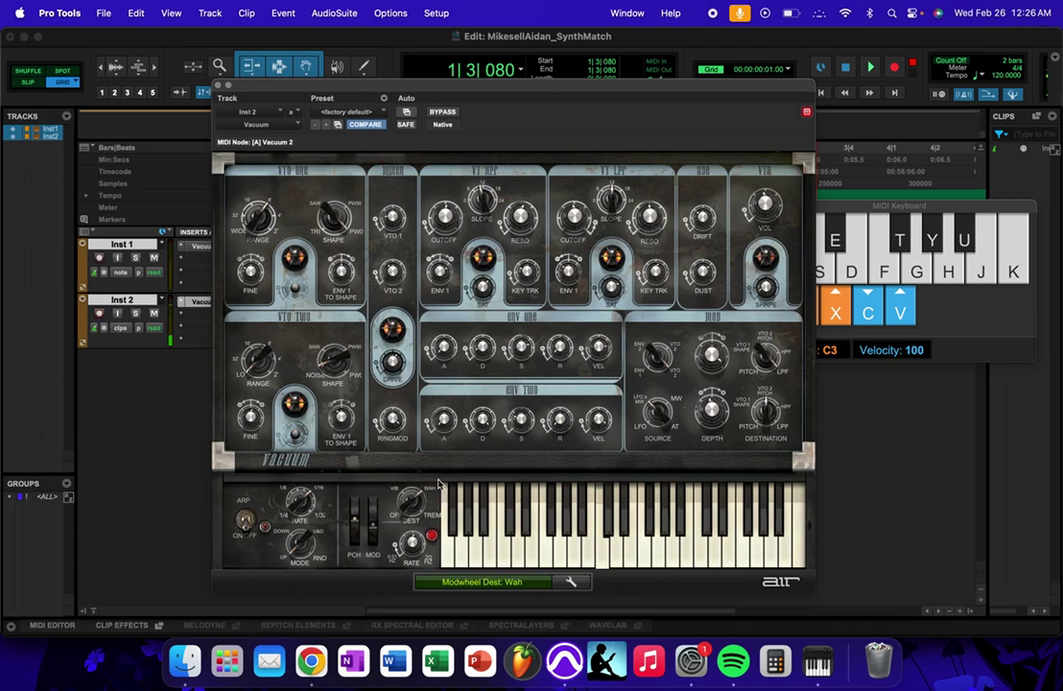
pyautogui.moveTo(413, 500); pyautogui.dragTo(433, 499)
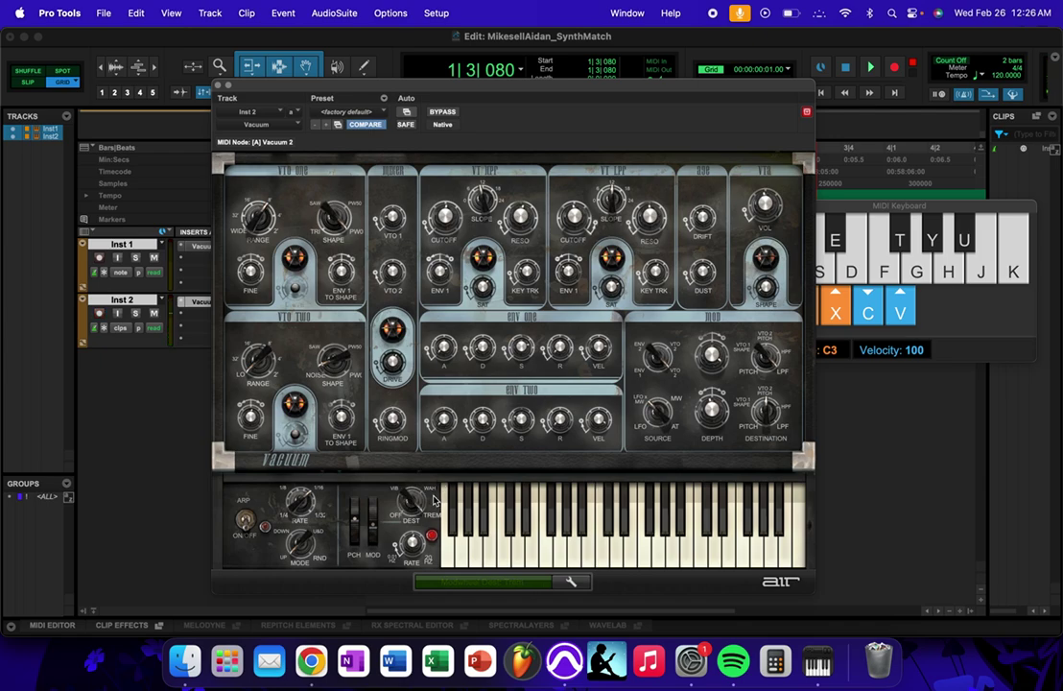
# Step: Adjust the modulation LFO rate and set the mod wheel position to 52
pyautogui.moveTo(417, 546)
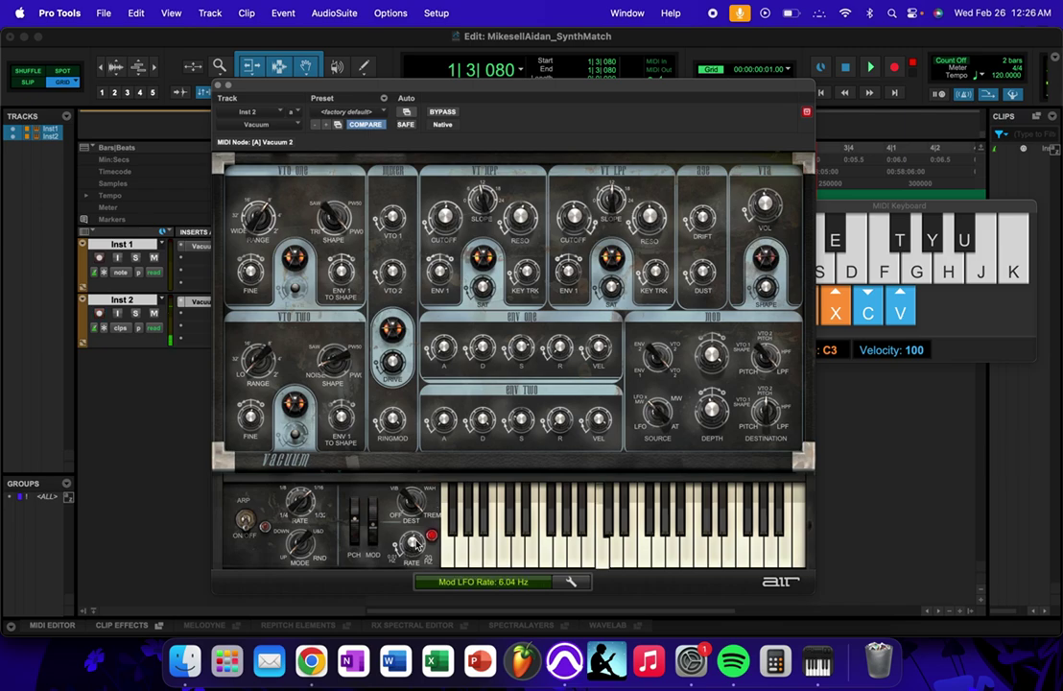
pyautogui.moveTo(420, 545); pyautogui.dragTo(431, 544)
pyautogui.moveTo(372, 531); pyautogui.dragTo(384, 552)
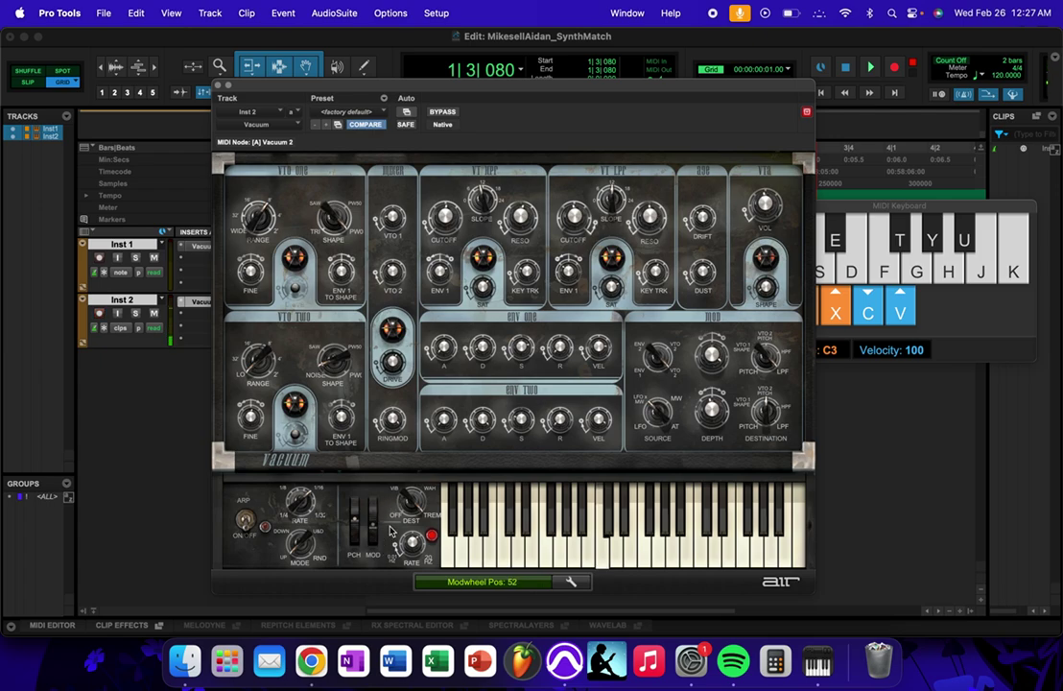
pyautogui.moveTo(384, 555); pyautogui.dragTo(309, 386)
# Step: Play notes while alternating between Inst 1's 13 Talking preset and Inst 2's recreated Vacuum patch to compare them
pyautogui.click(99, 258)
pyautogui.click(199, 248)
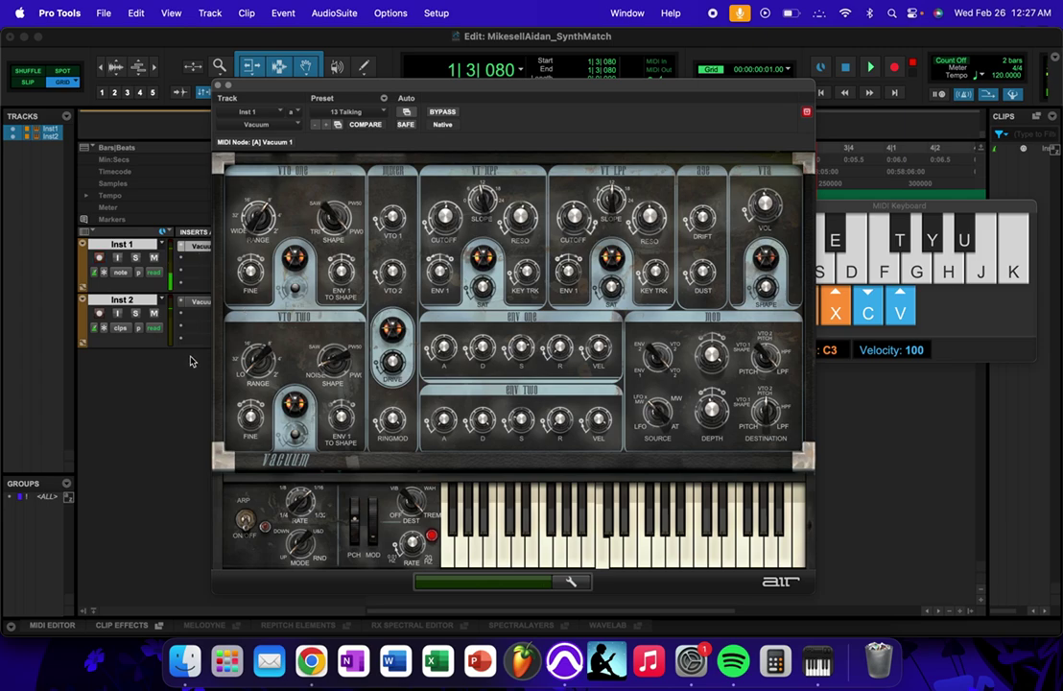
pyautogui.click(201, 303)
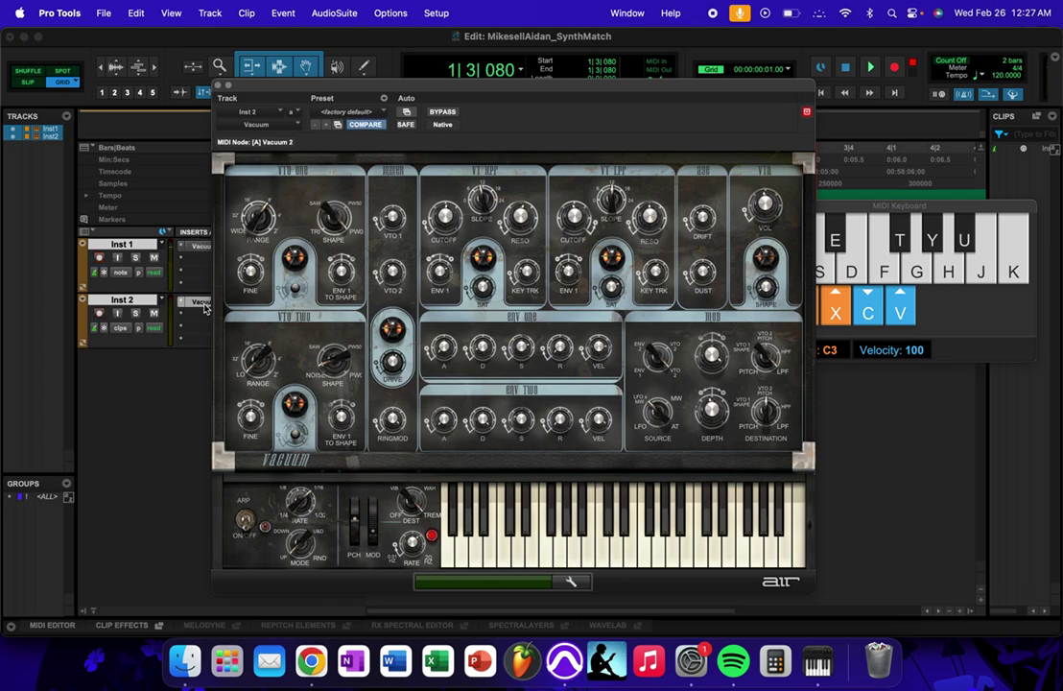
pyautogui.press('a')
pyautogui.click(199, 247)
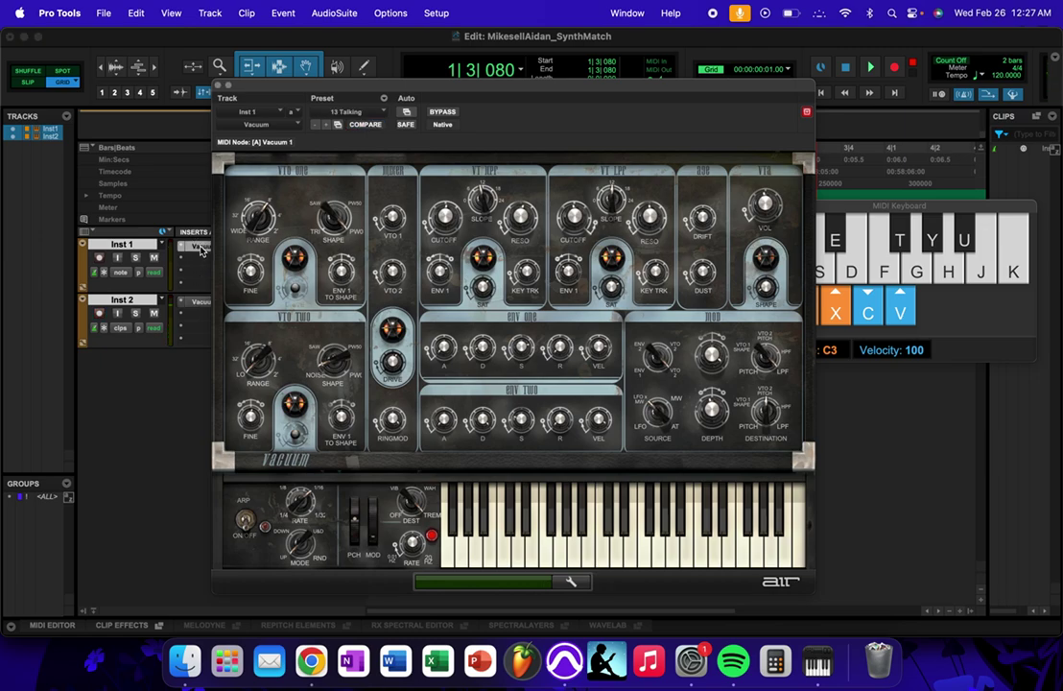
pyautogui.click(203, 304)
pyautogui.press('a')
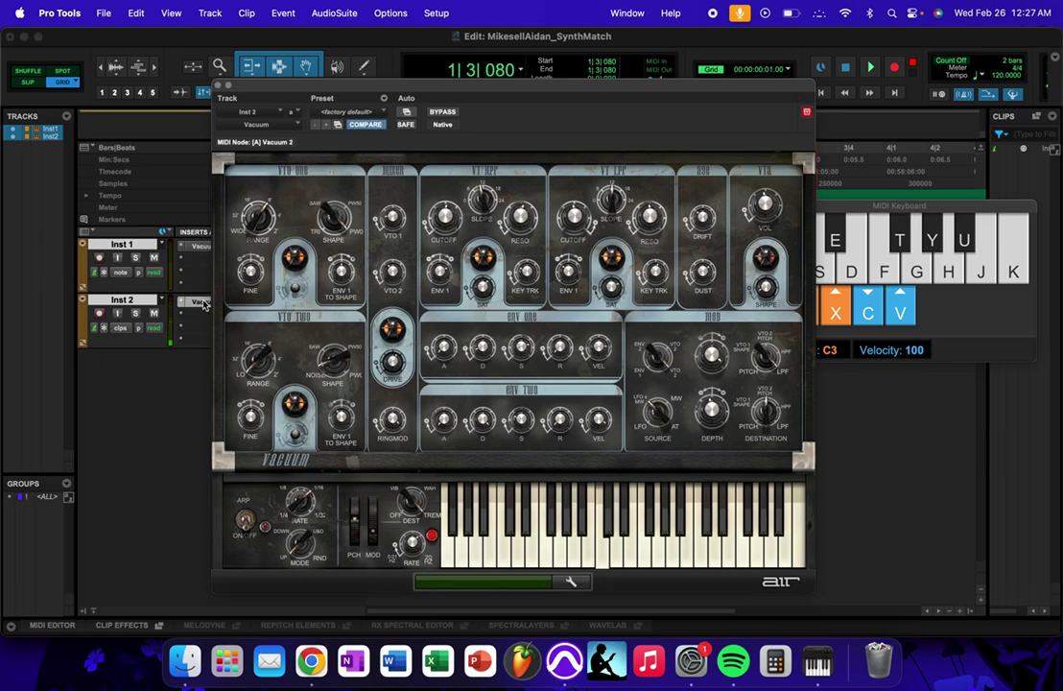
pyautogui.click(198, 247)
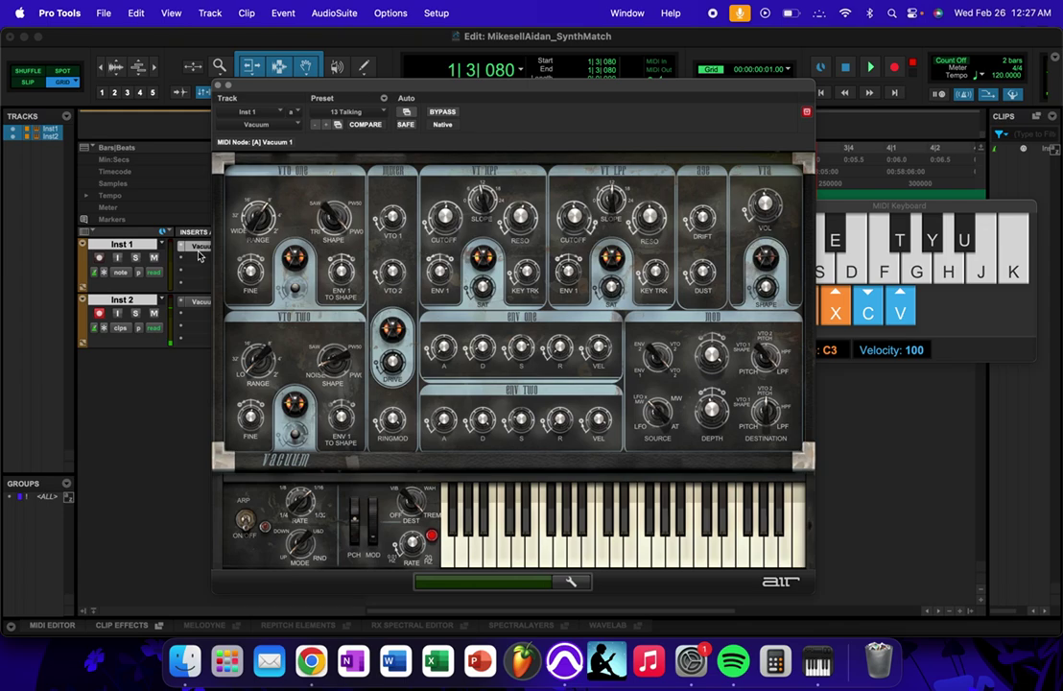
pyautogui.click(202, 304)
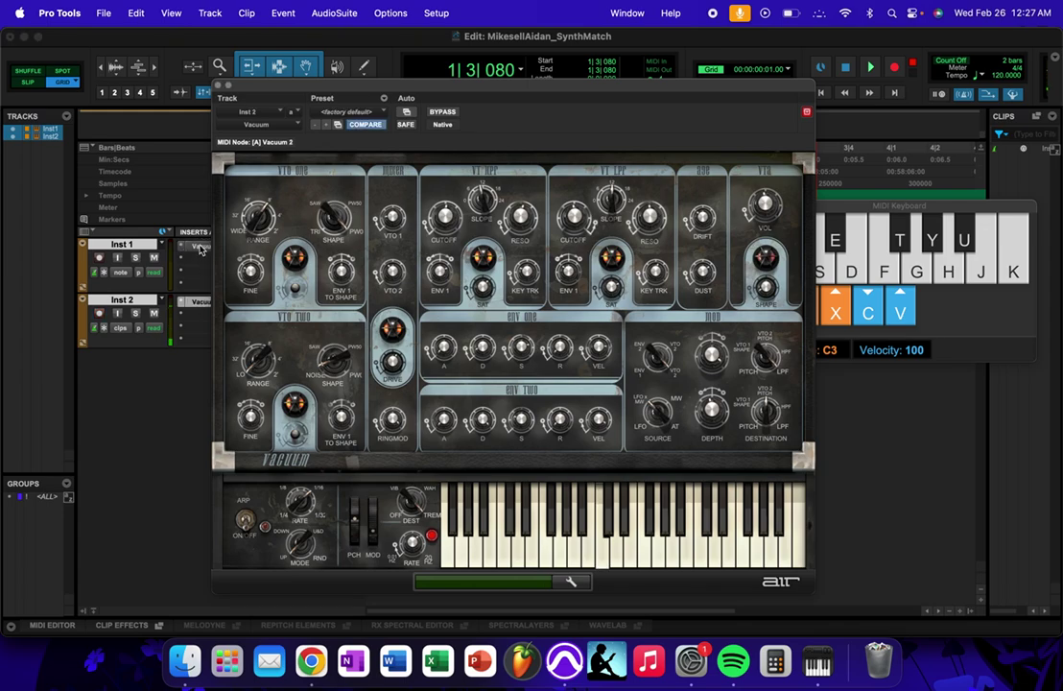
# Step: Compare the Vacuum patches on Inst 1 and Inst 2 once more, ending on Inst 2, and save the session
pyautogui.click(199, 247)
pyautogui.click(203, 303)
pyautogui.click(200, 247)
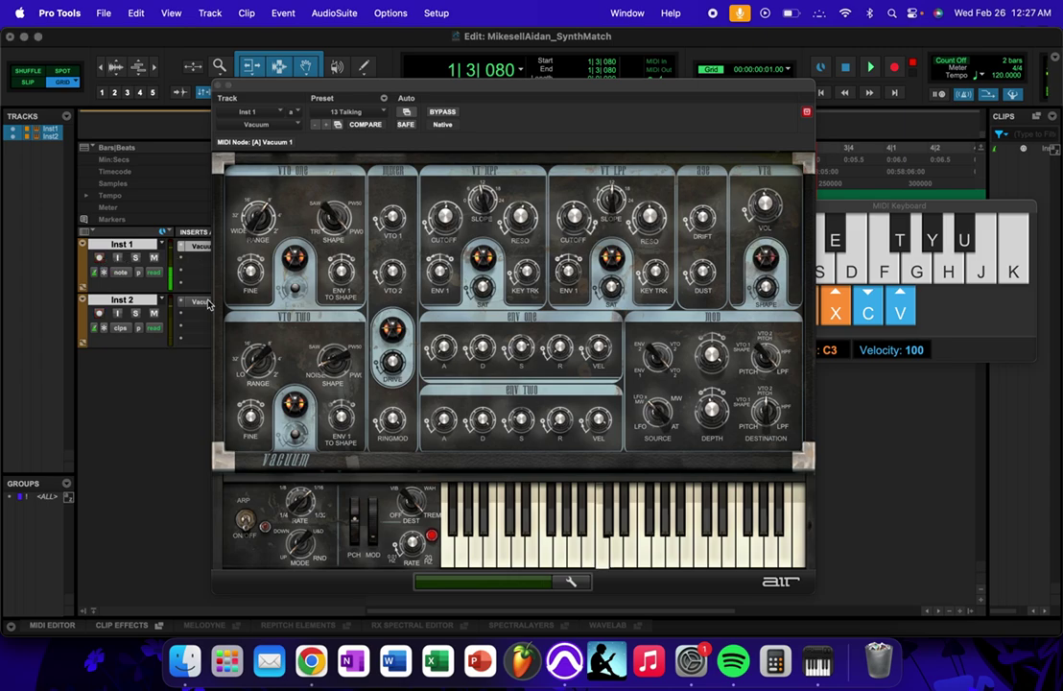
pyautogui.click(202, 303)
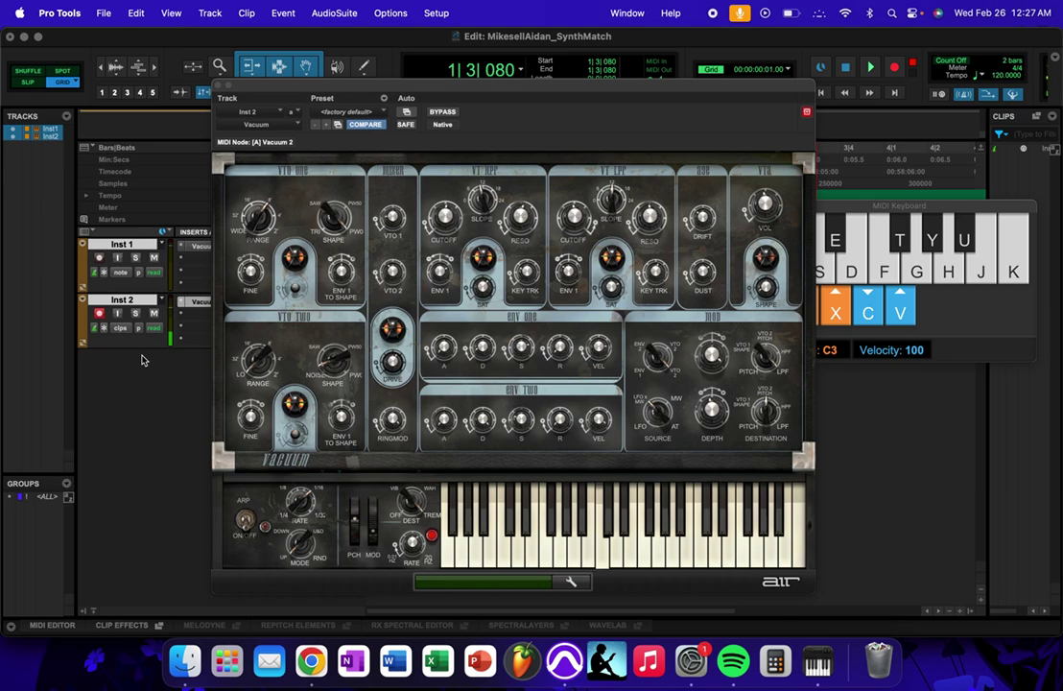
pyautogui.press('super+s')
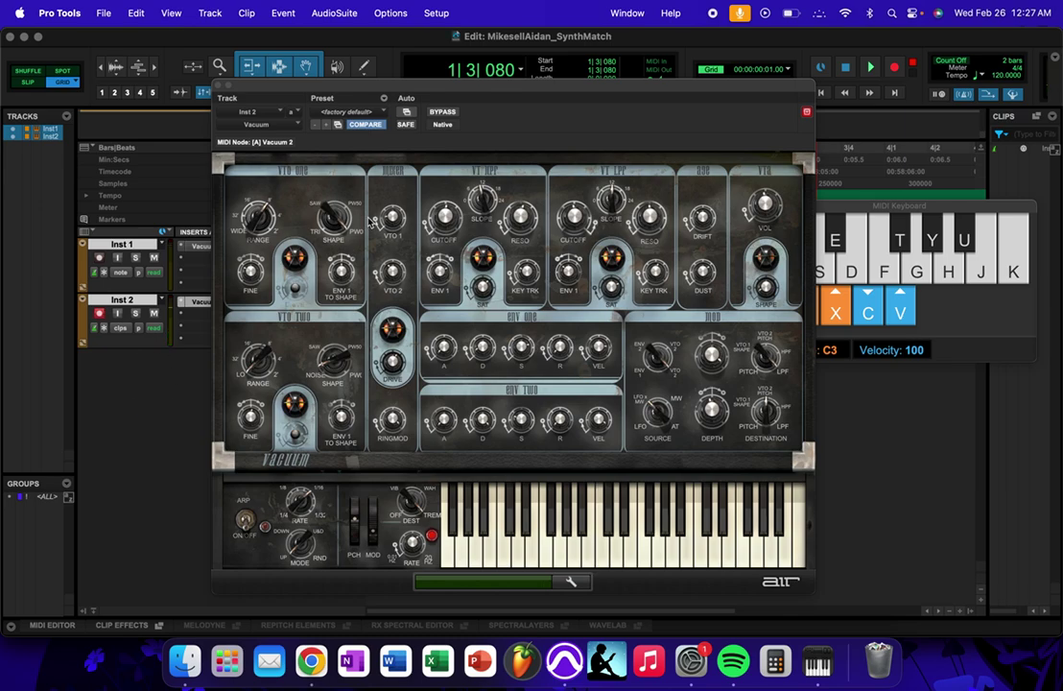